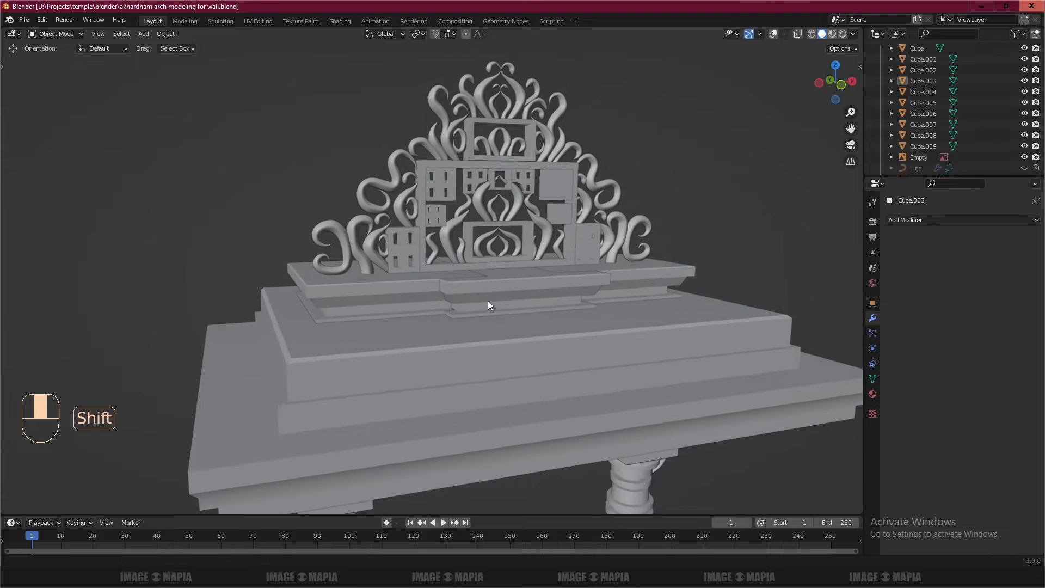
scroll(492, 296, "down", 1, "ctrl")
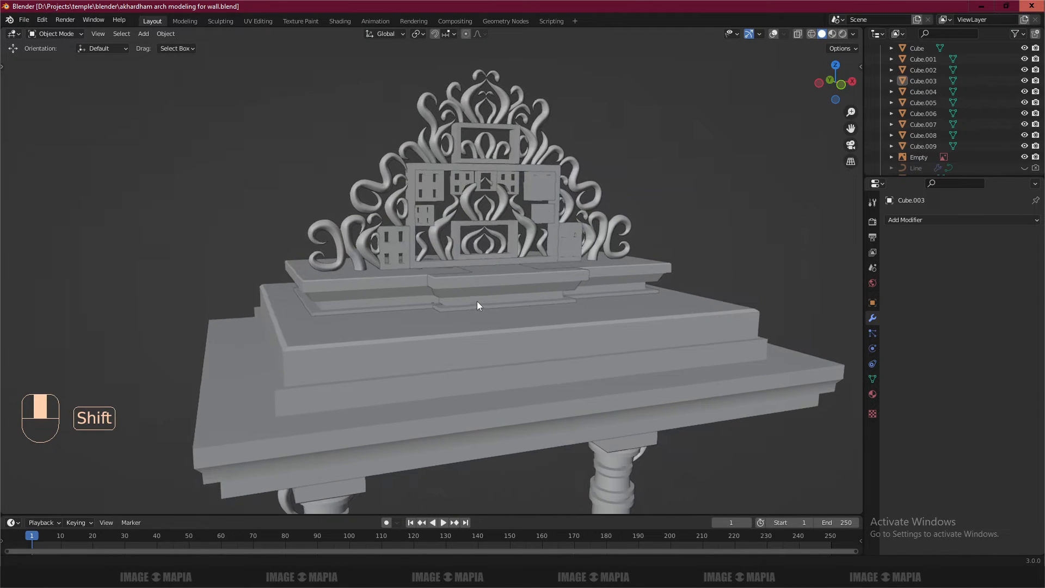
left_click(946, 578)
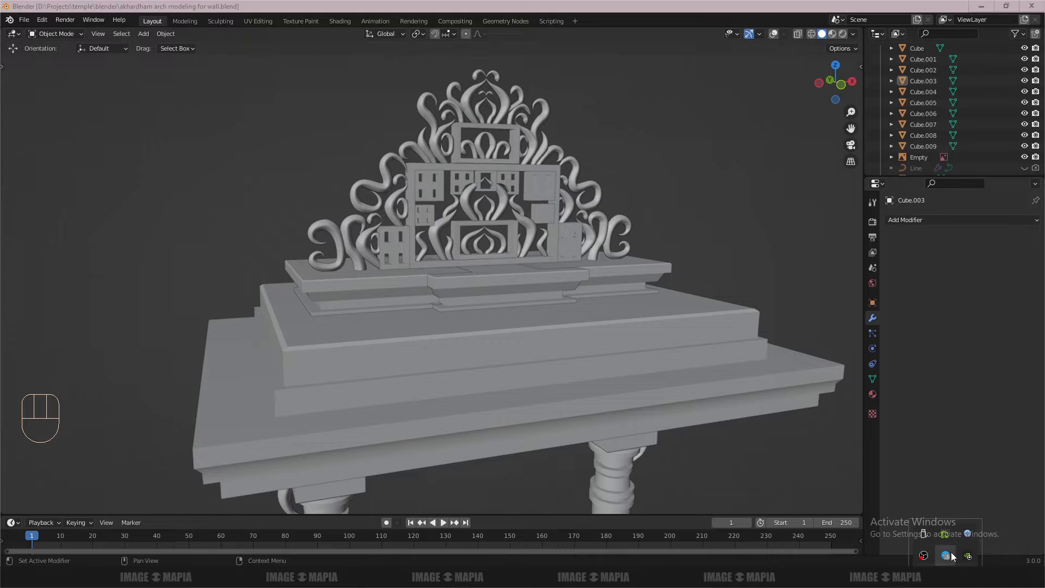
right_click(926, 555)
left_click(945, 512)
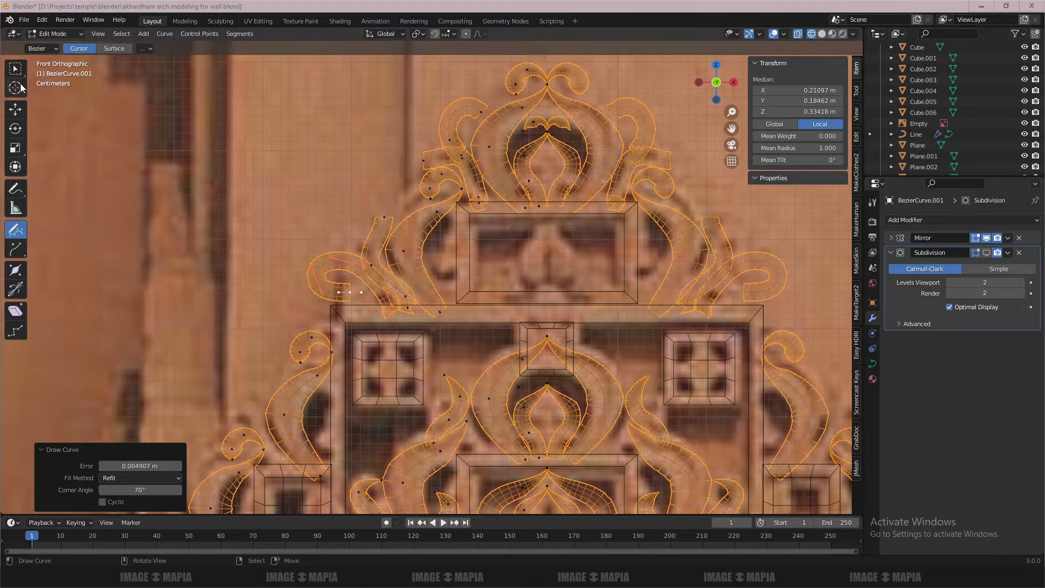
Trace half of the central pointed motif and a curled scroll as freehand curves inside the upper rectangular frame.
middle_click_drag(385, 302, 354, 218)
key("KP_1")
scroll(380, 240, "down", 2)
scroll(435, 295, "up", 3)
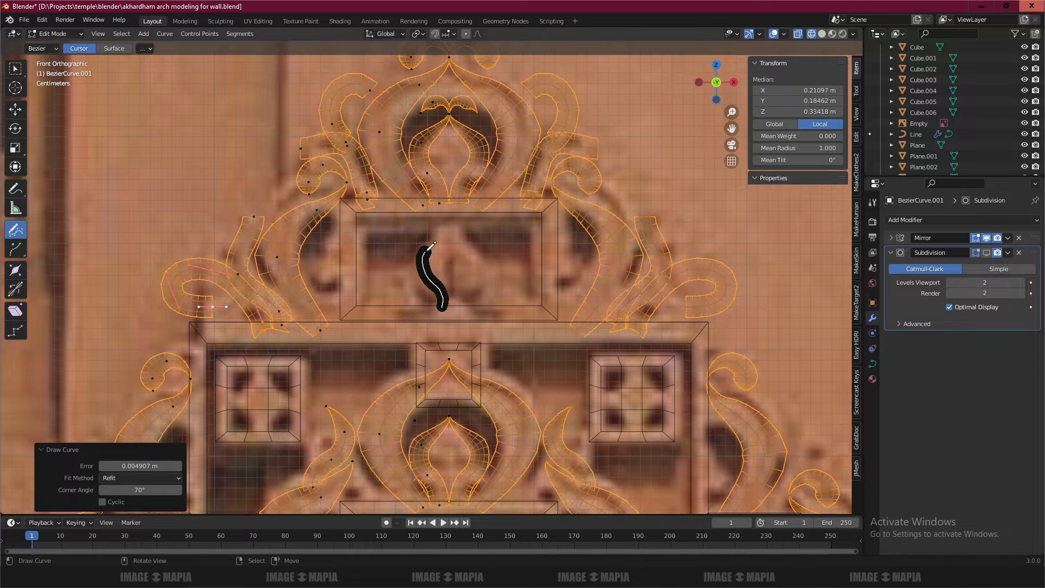
left_click_drag(456, 217, 442, 210)
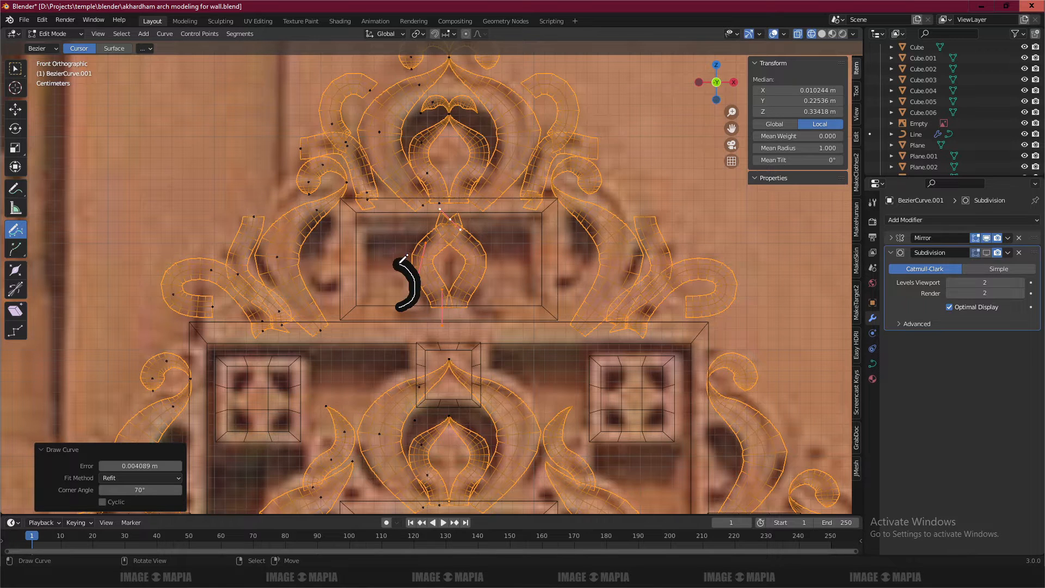
left_click_drag(368, 280, 367, 282)
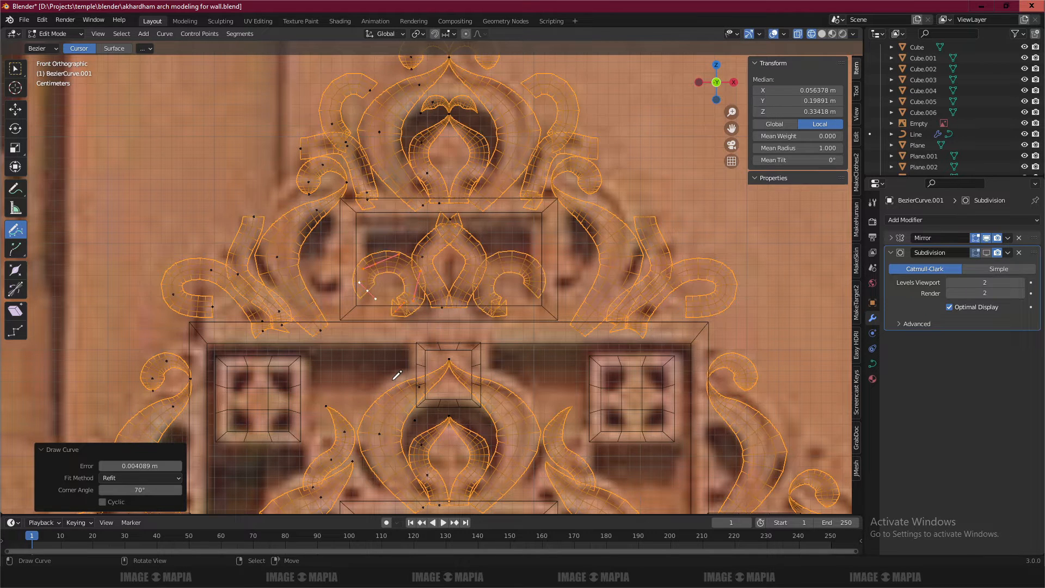
middle_click_drag(408, 286, 449, 250, "shift")
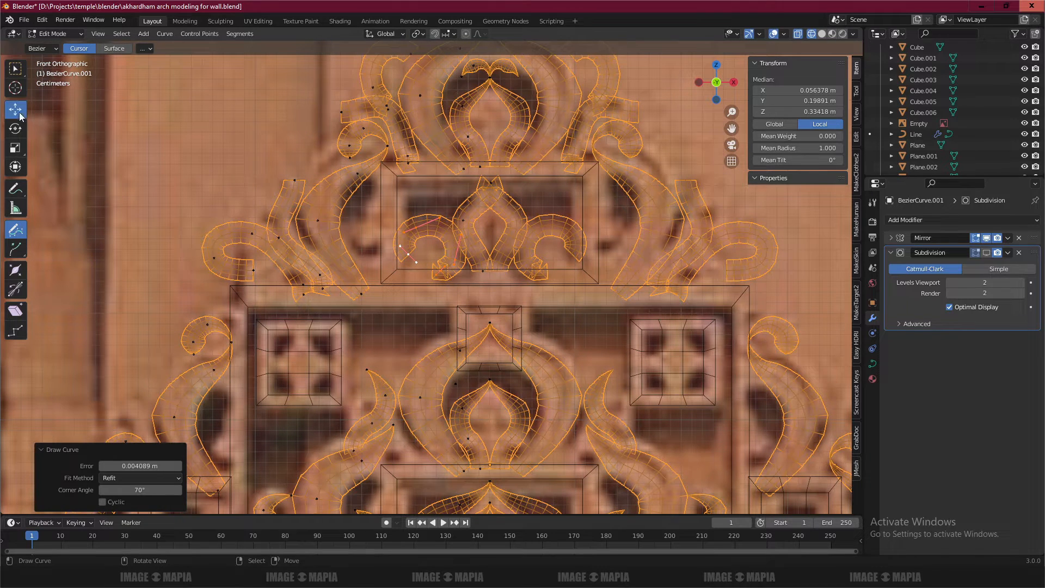
key("Tab")
key("shift+a")
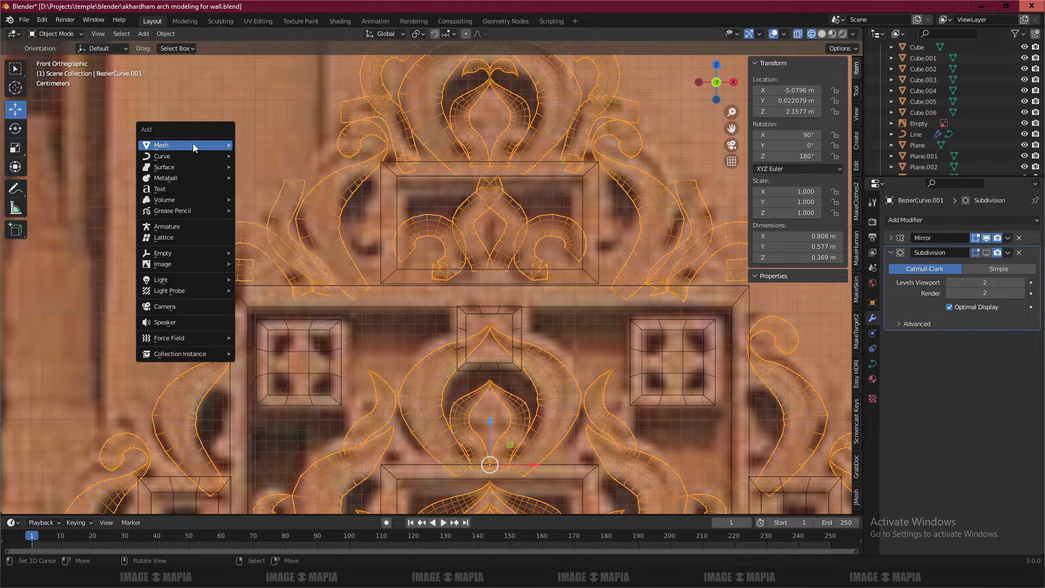
mouse_move(217, 156)
key("Escape")
scroll(258, 136, "down", 1)
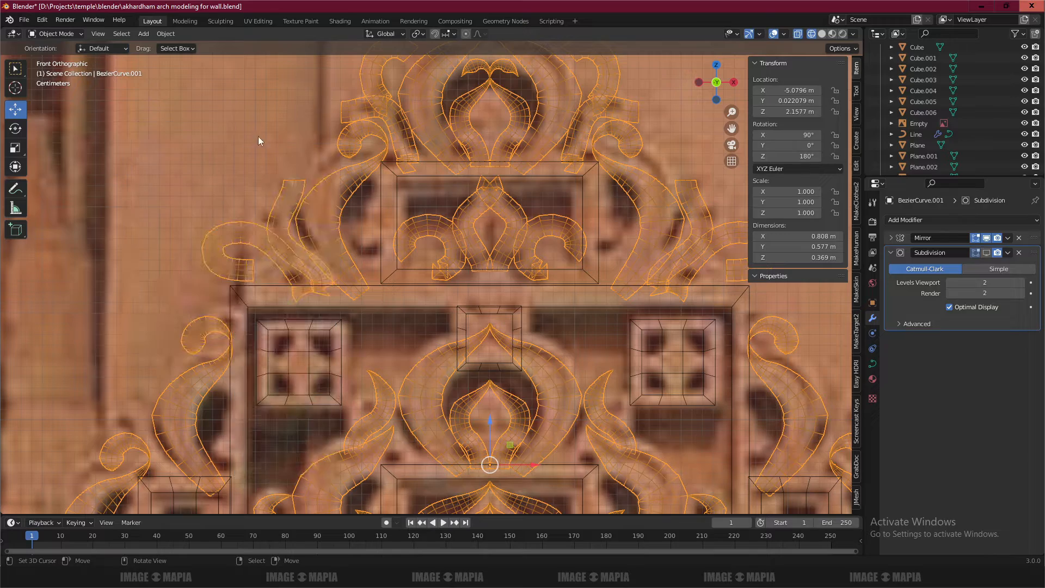
Select the newly drawn curves lying in front of the arch and move them about -0.236 m along Y towards it.
key("shift+z")
key("Tab")
middle_click_drag(417, 253, 404, 204)
left_click(404, 205)
left_click_drag(317, 89, 456, 282)
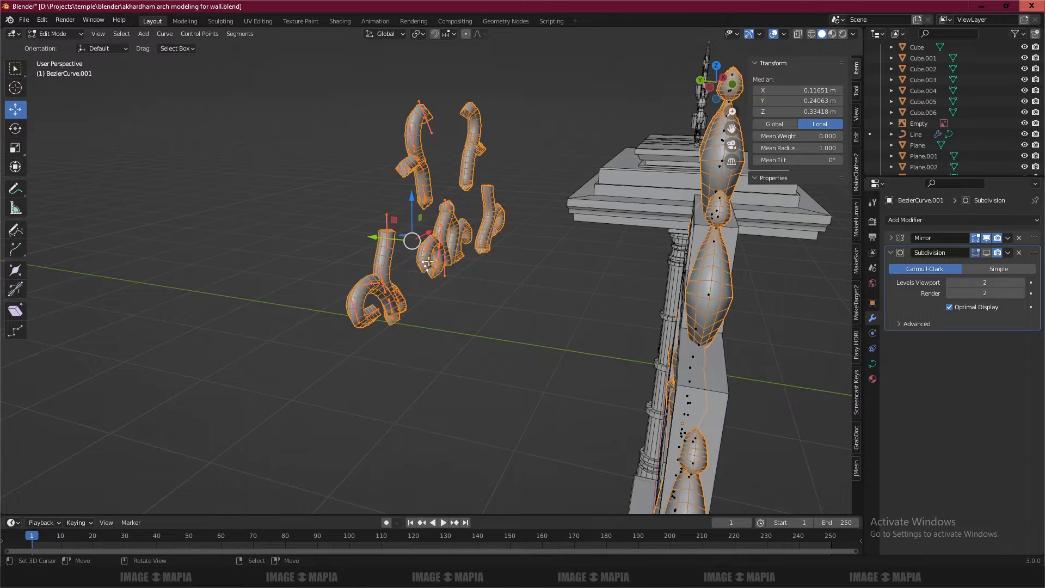
left_click_drag(372, 238, 564, 299)
In the side view, move the selected curves about -0.096 m further along Y, in line with the existing ornament, and deselect them.
key("KP_3")
key("alt+z")
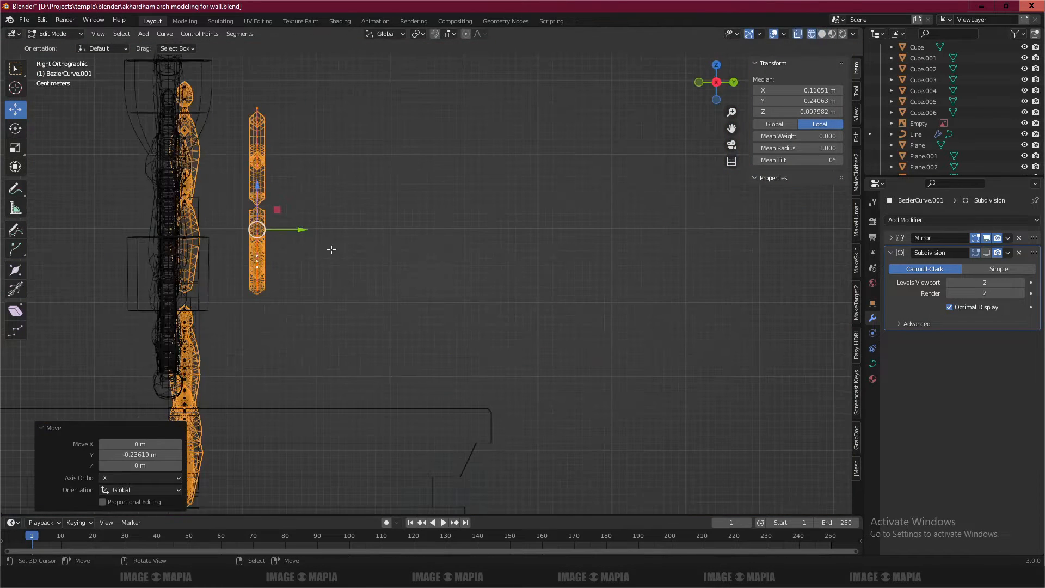
key("g")
key("y")
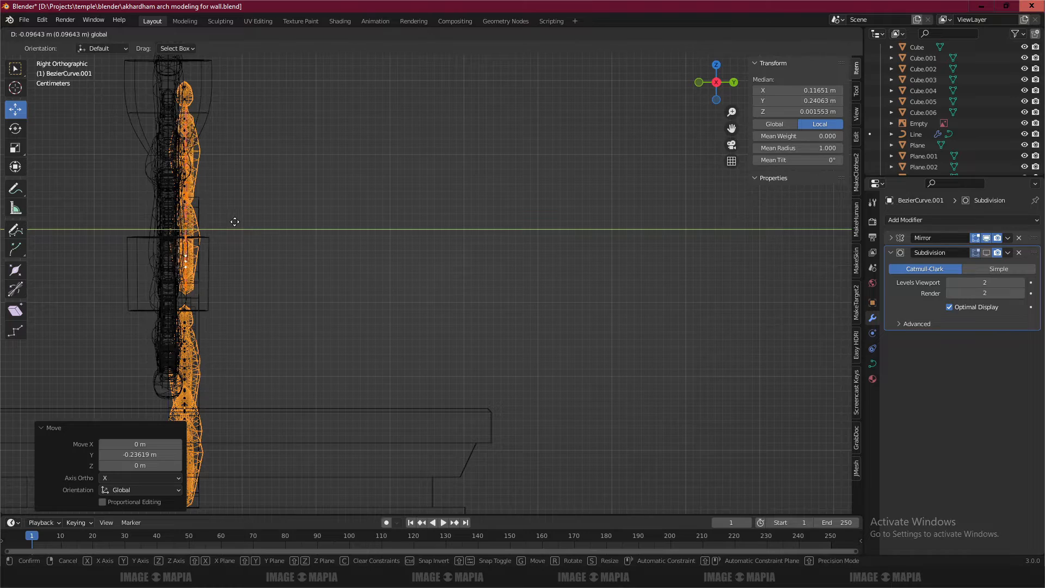
left_click(231, 222)
key("KP_1")
key("alt+a")
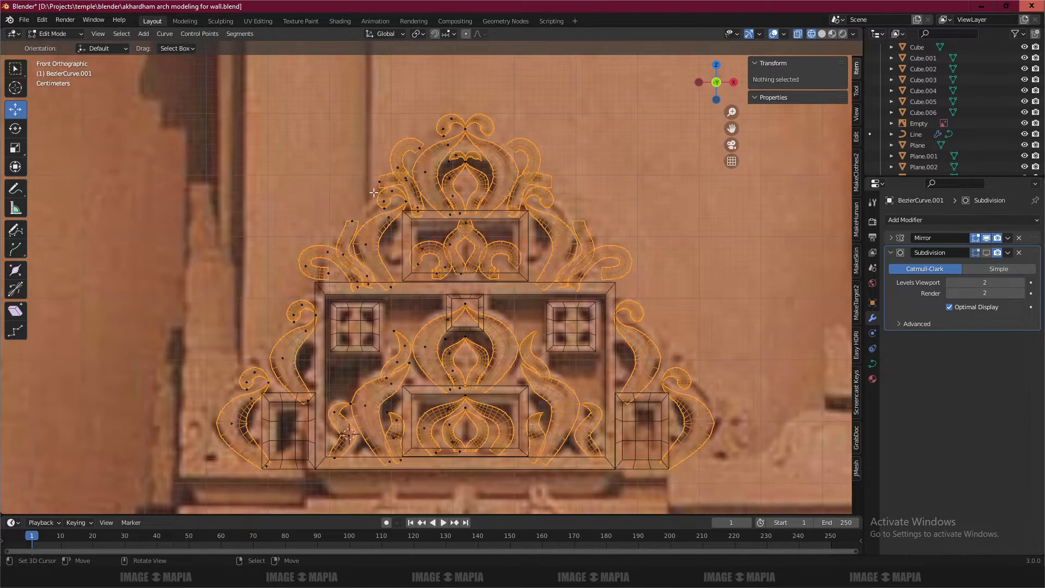
Leave Edit Mode and turn off the wireframe overlay so the arch ornament shows as a plain solid.
scroll(374, 192, "up", 2)
key("Tab")
scroll(374, 192, "down", 5)
middle_click_drag(381, 245, 433, 316)
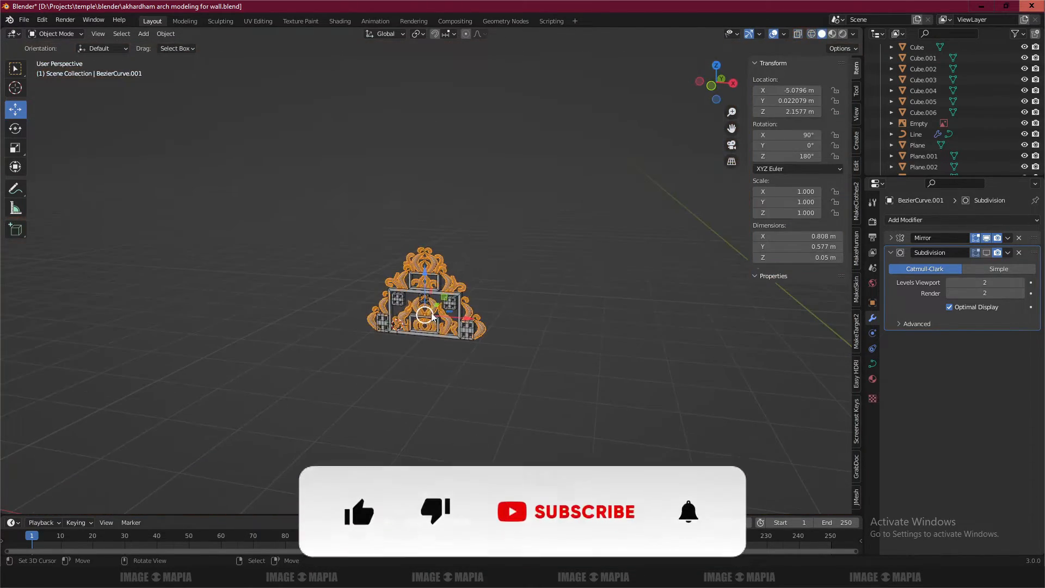
scroll(431, 317, "up", 4)
left_click(783, 34)
left_click(718, 218)
scroll(485, 269, "up", 3)
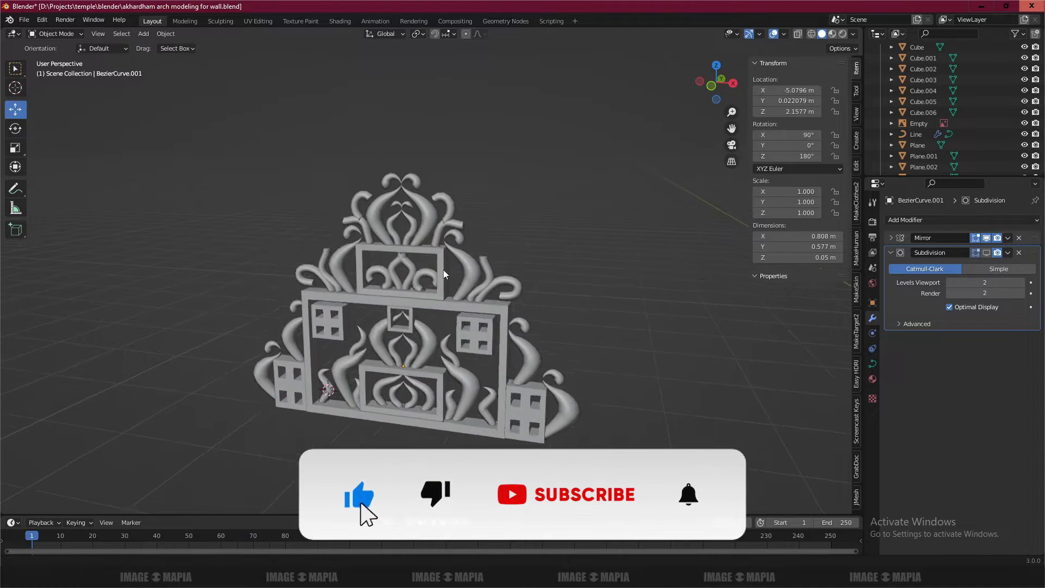
Preview the ornament curves with the Subdivision modifier displayed in the viewport.
scroll(397, 249, "up", 5)
scroll(397, 249, "down", 5)
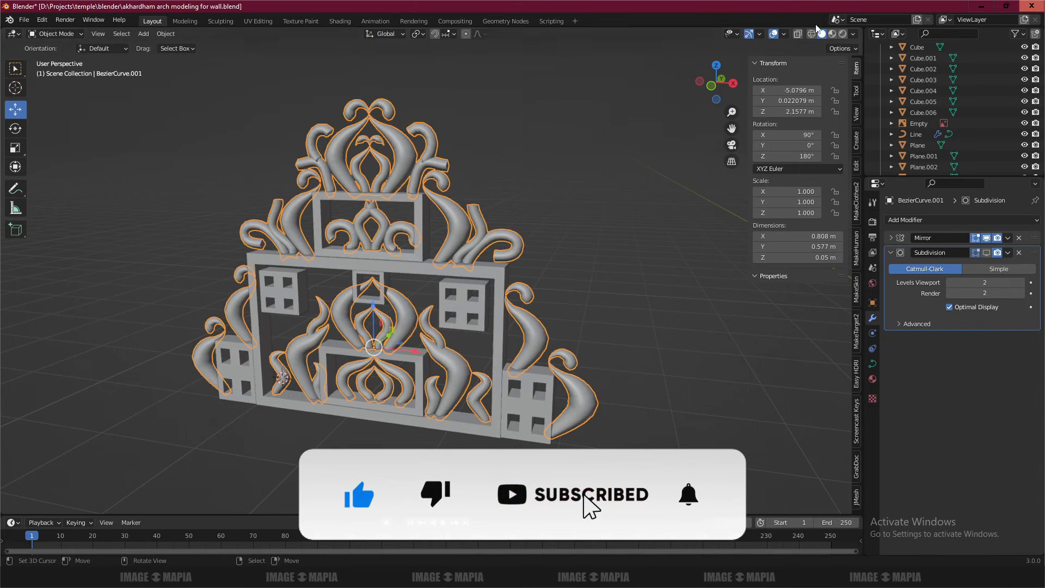
left_click(987, 253)
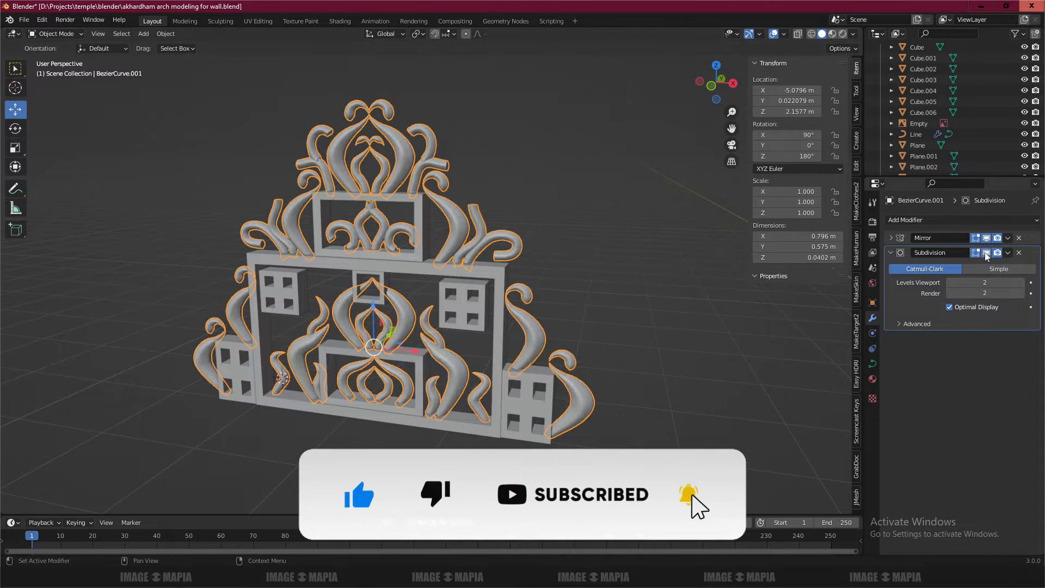
left_click(783, 34)
Delete the bottom end control point of the left outer scroll's stem above the upper frame.
key("Tab")
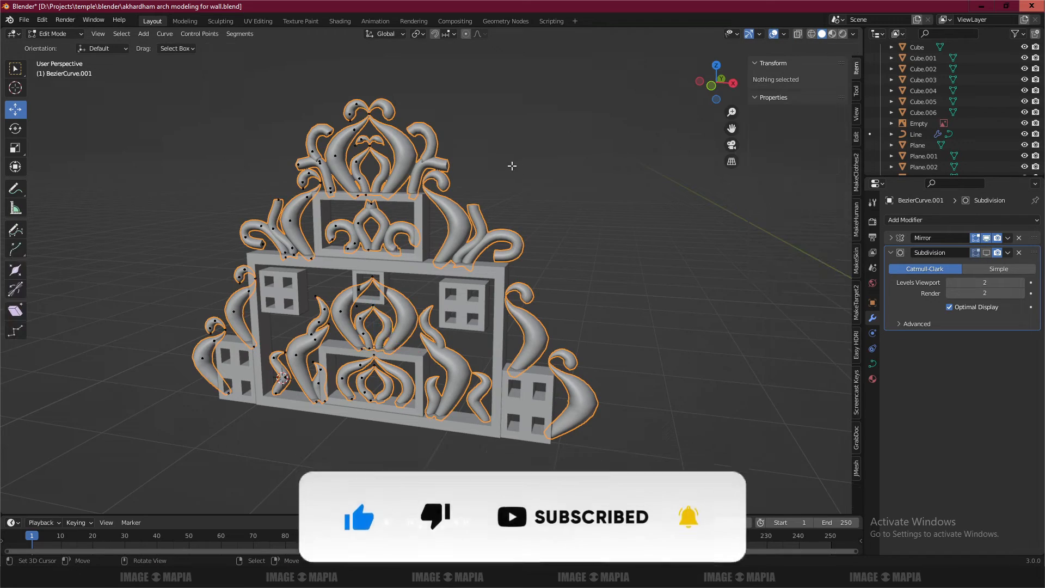
key("KP_1")
key("shift+z")
scroll(424, 297, "up", 5)
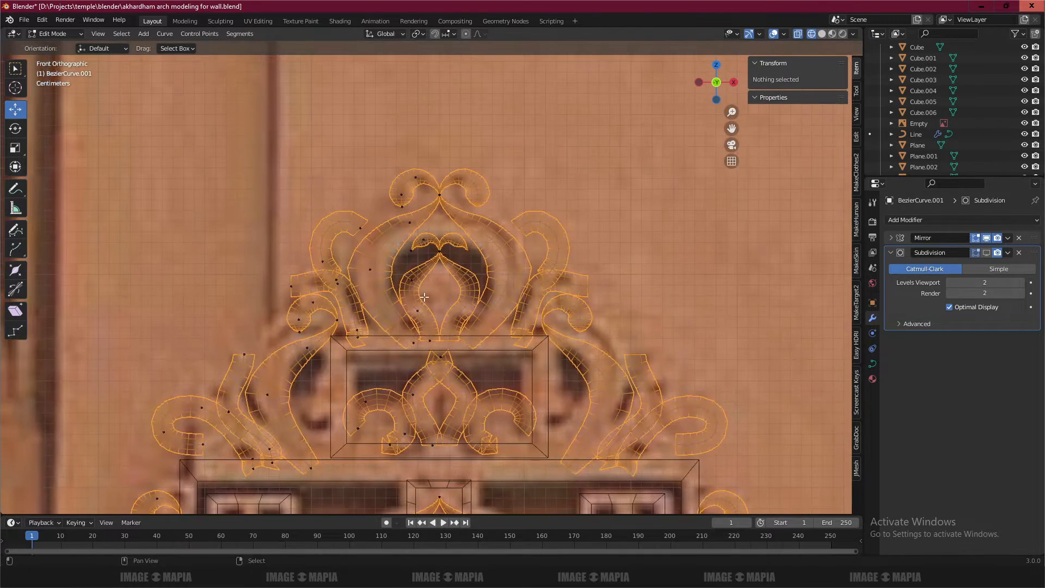
scroll(424, 296, "up", 4)
left_click(483, 347)
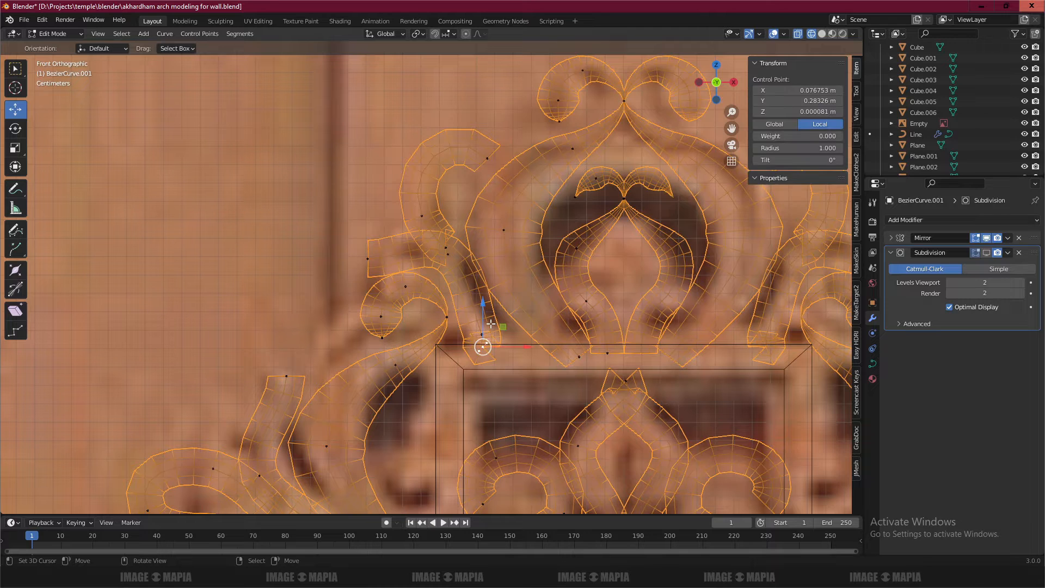
scroll(497, 311, "up", 3)
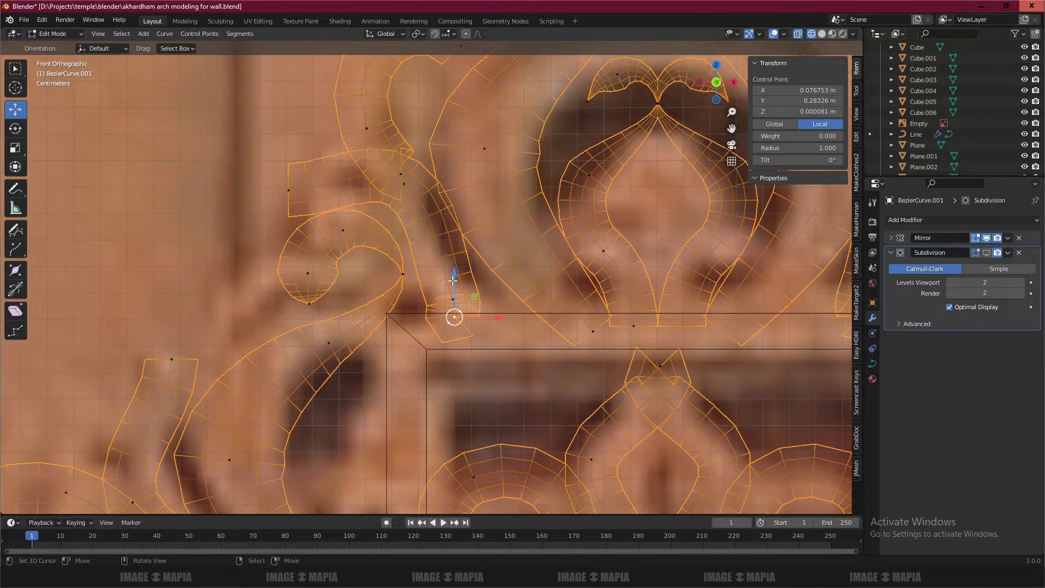
left_click_drag(454, 317, 479, 338)
key("x")
left_click(484, 304)
Lower the stem's new bottom end point by about 0.0055 m onto the frame edge and rotate it 23.2°.
left_click(455, 299)
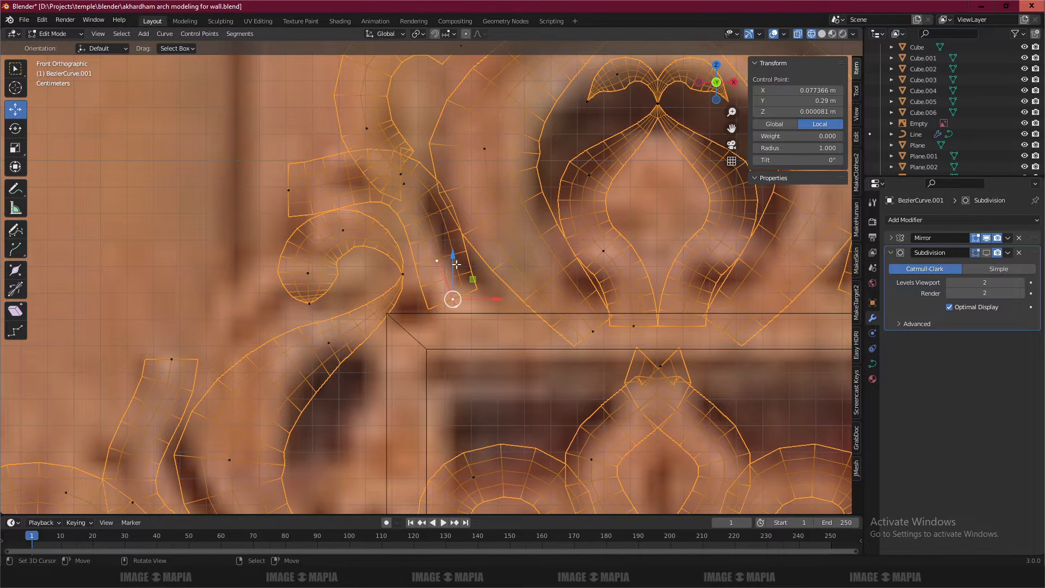
left_click_drag(453, 260, 453, 276)
key("r")
left_click(514, 292)
Rotate the end point at the tip of the same left scroll by -48.7° and shrink its radius to about 0.6.
left_click(288, 190)
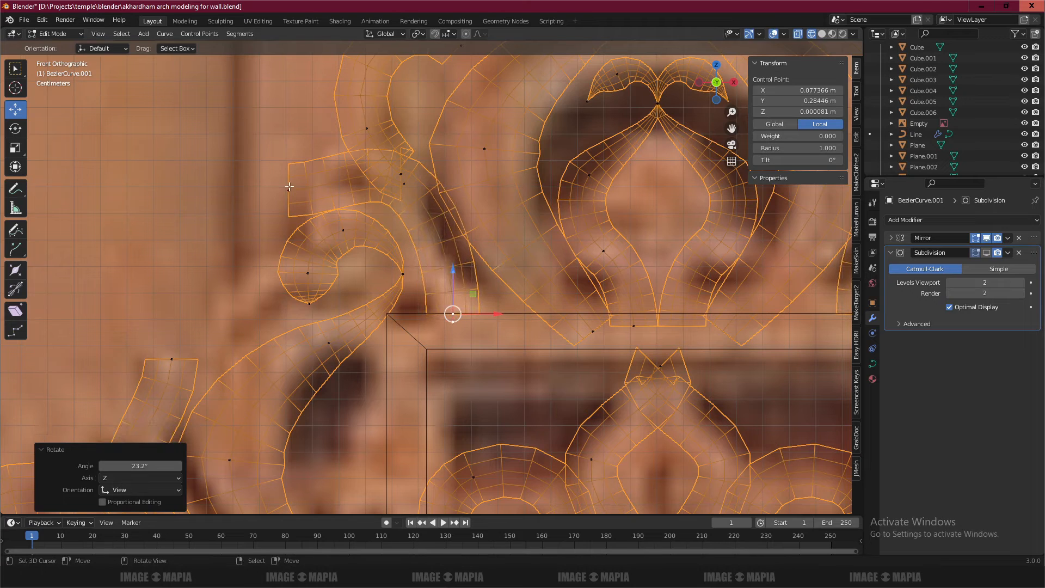
key("r")
left_click(327, 143)
key("alt+s")
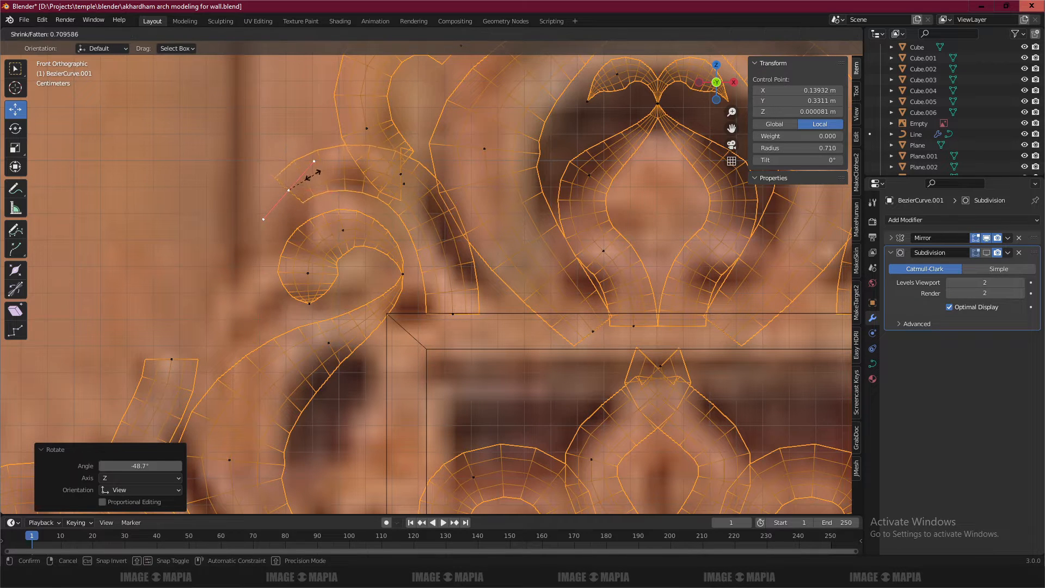
left_click(424, 189)
Enable the Screencast Keys display and return to the curve's transform properties.
left_click(856, 395)
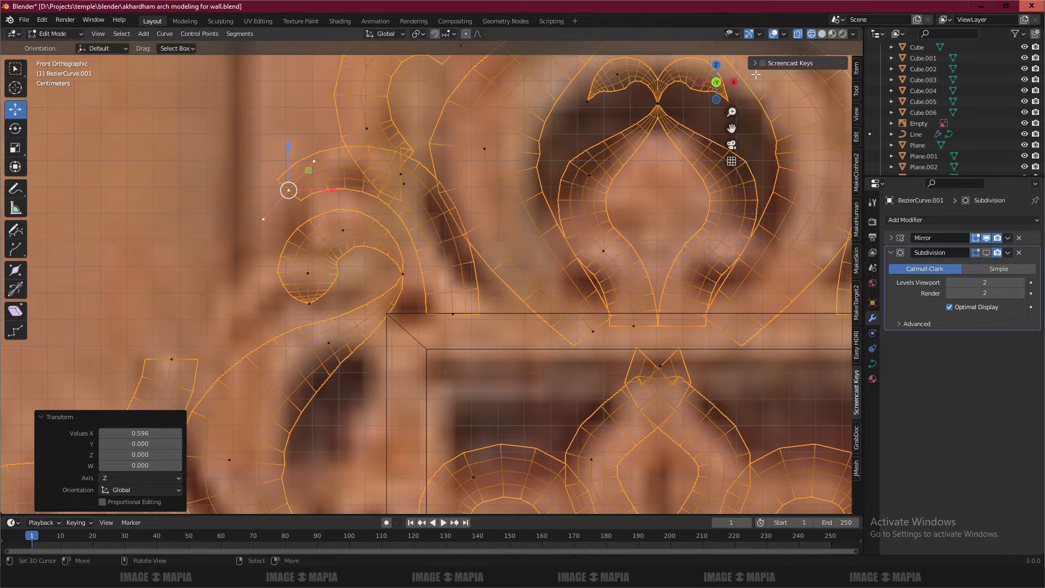
left_click(756, 64)
left_click(756, 64)
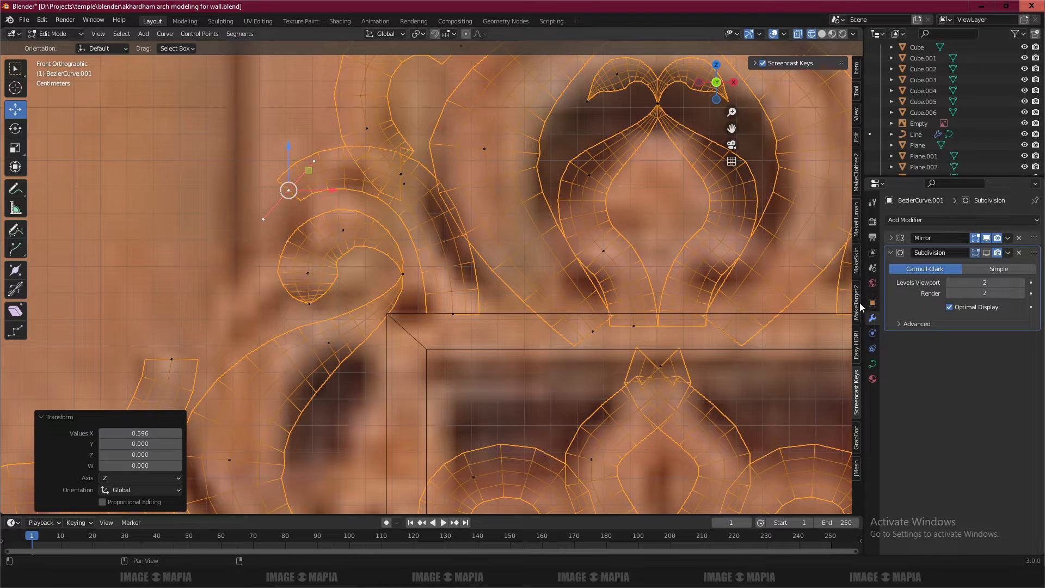
left_click(855, 71)
Reduce the scroll tip's radius to 0.583 and nudge it about 0.004 m along X and 0.003 m along Z.
key("alt+s")
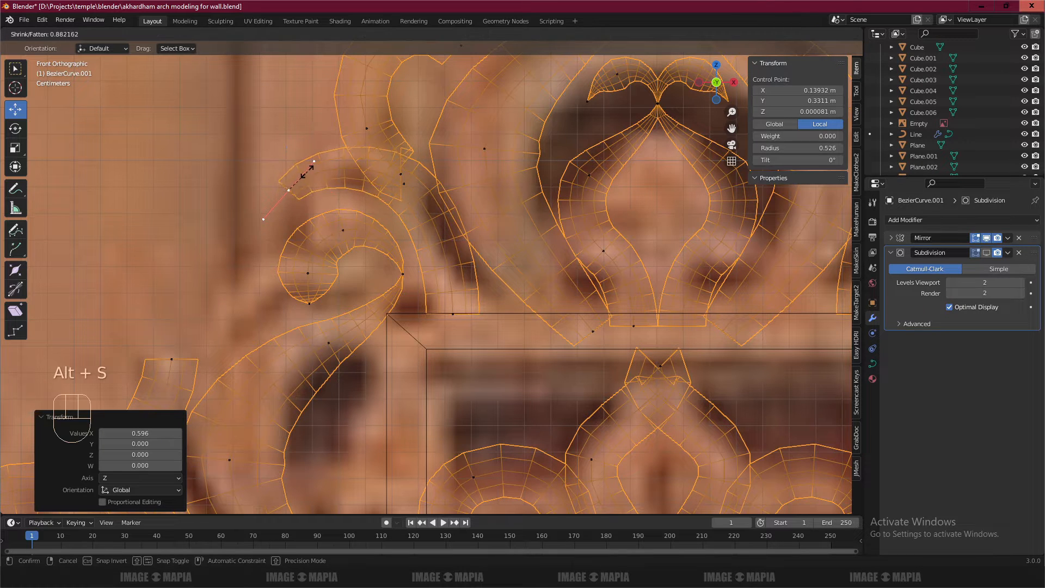
left_click(305, 167)
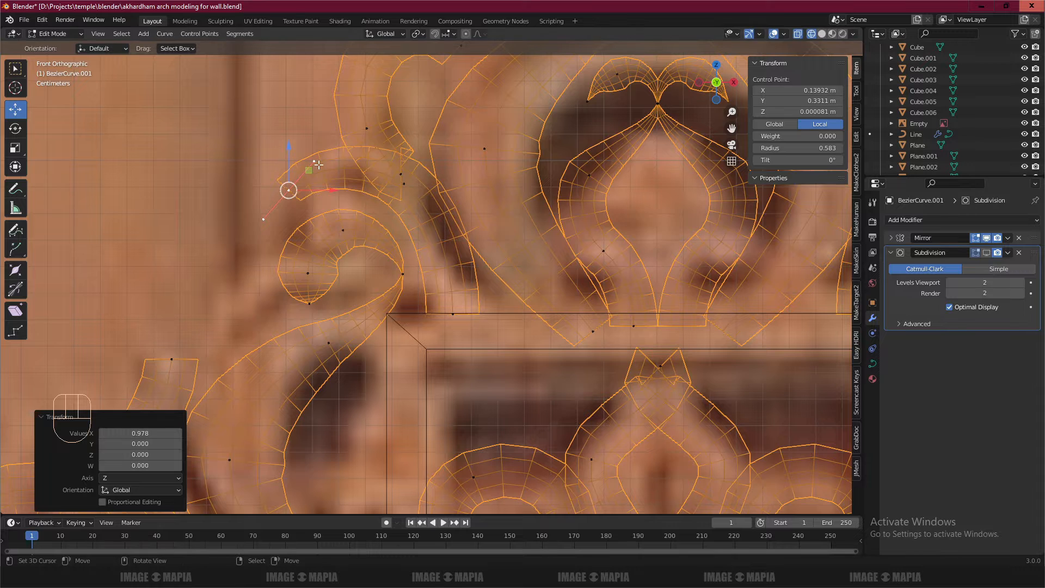
key("g")
left_click(328, 157)
Extrude a new end point about 0.018 m from the scroll tip, taper its radius to 0.22 and scale its handles to 0.
key("e")
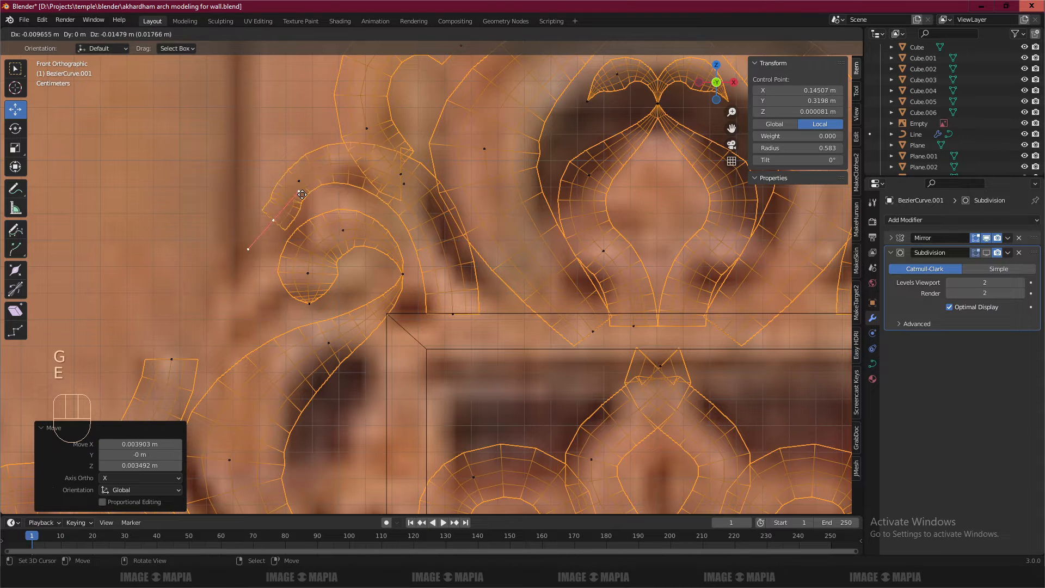
left_click(302, 197)
key("alt+s")
left_click(286, 211)
key("s")
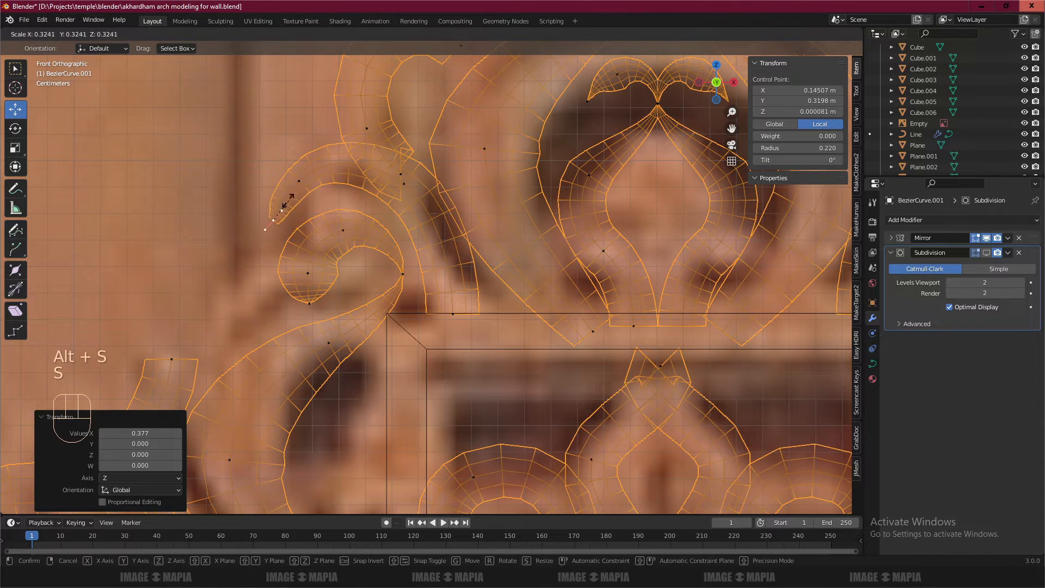
left_click(270, 215)
key("g")
left_click(272, 219)
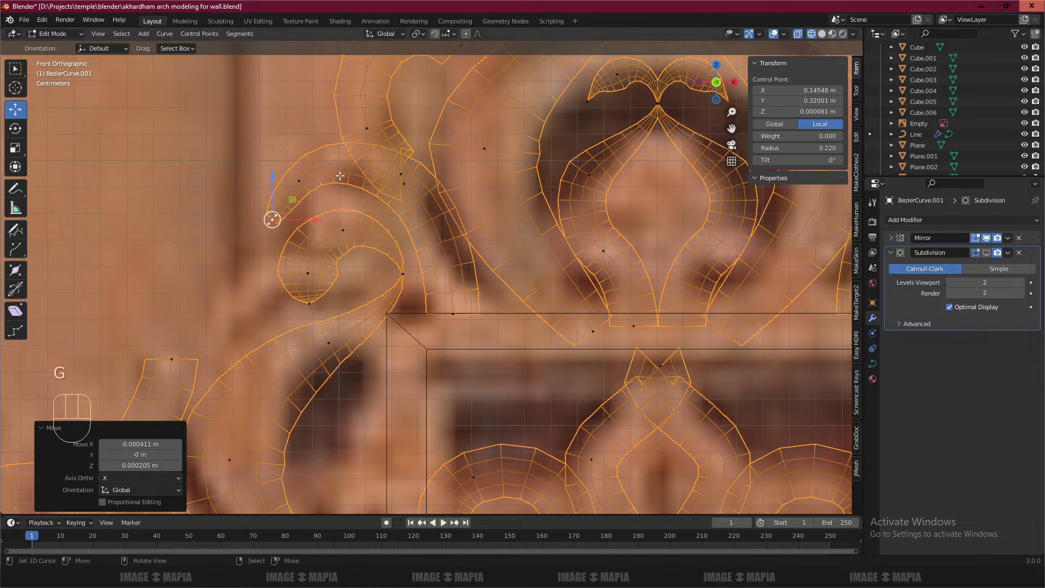
key("s")
left_click(273, 217)
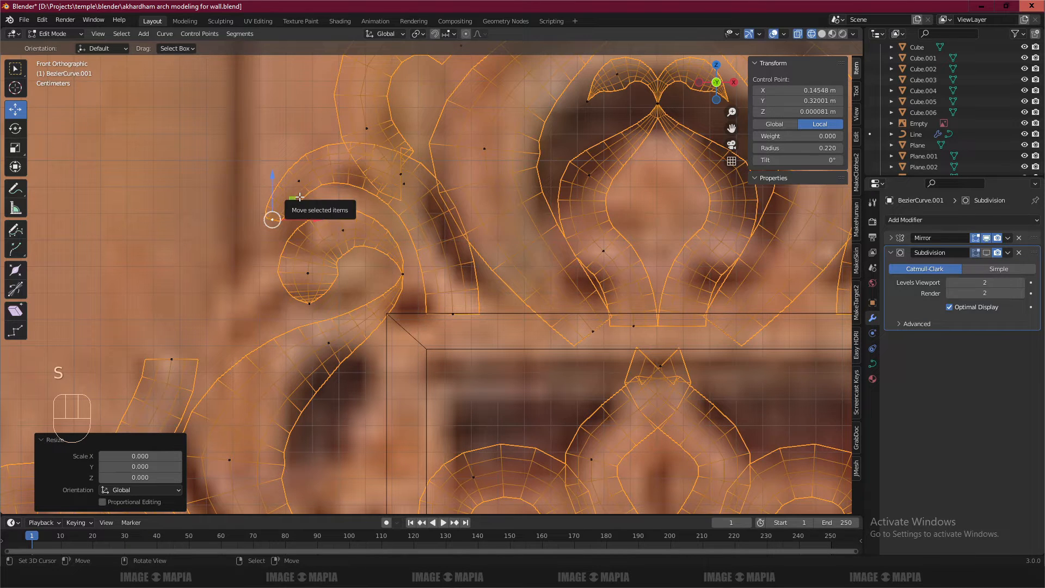
Nudge the scroll's tapered end point outward and enlarge the radius of the neighbouring control point to 0.899.
key("g")
left_click(303, 179)
right_click(302, 180)
key("alt+s")
left_click(309, 169)
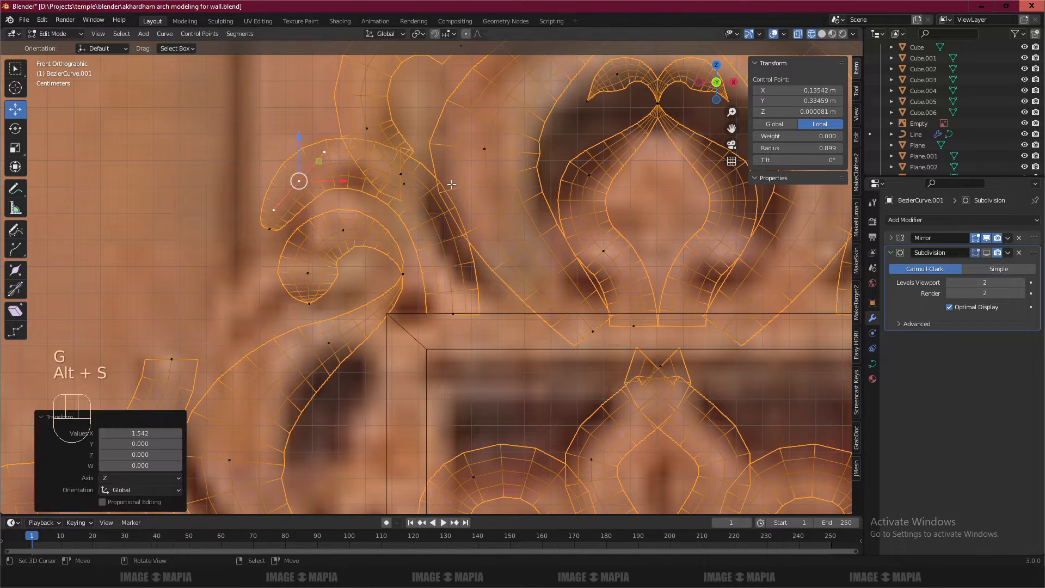
Adjust the thickness of the scroll at the control point where it bends into its stem, and deselect it.
right_click(403, 183)
key("alt+s")
left_click(416, 169)
key("a")
Rotate the lower end control point of the upper left scroll by 51.1°.
middle_click_drag(415, 170, 356, 250, "shift")
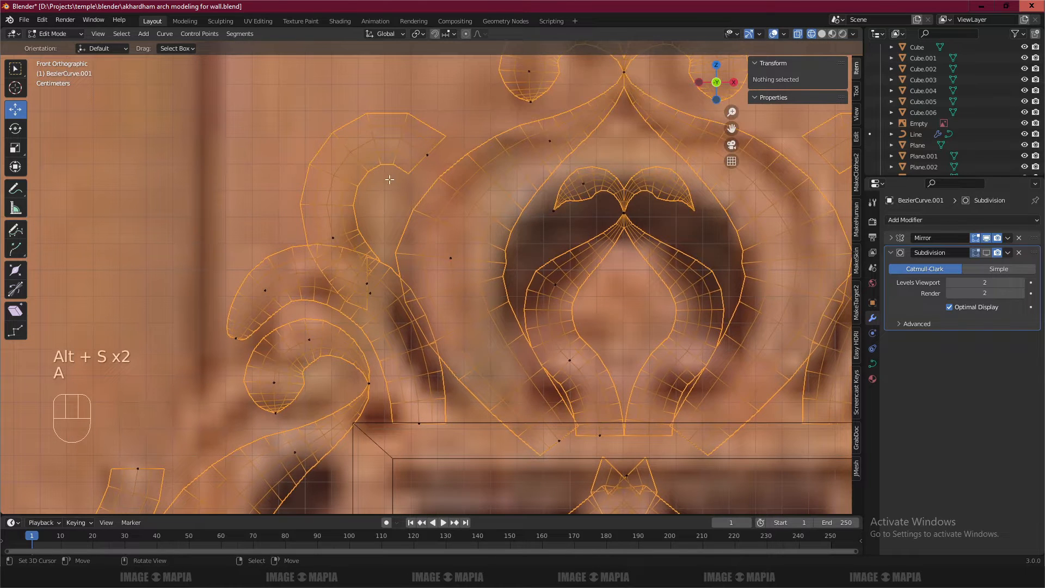
right_click(367, 283)
key("r")
left_click(412, 293)
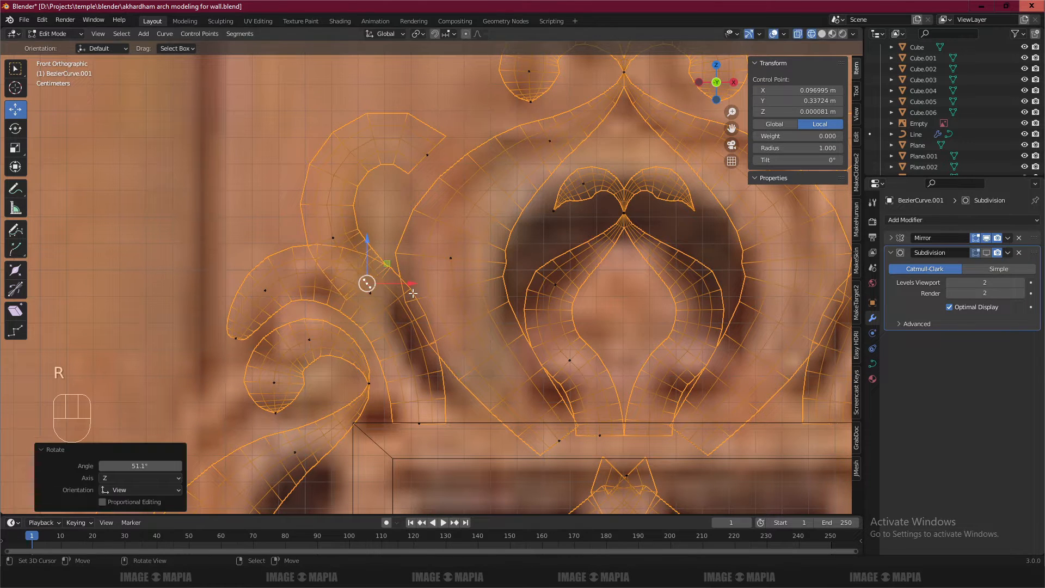
Move the upper left scroll's lower end point 0.016 m along X and -0.0099 m along Z, adjust its rotation and deselect it.
key("g")
left_click(407, 306)
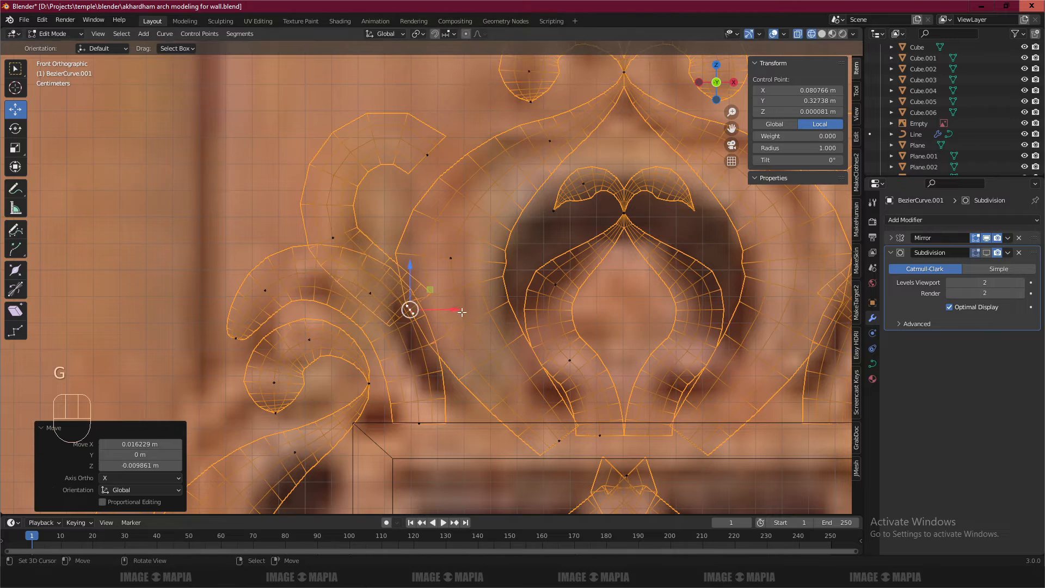
key("r")
left_click(409, 306)
key("a")
Enlarge the radius of the upper left scroll's upper end point to 1.457 and extrude a tip point from it with radius 0.
right_click(428, 155)
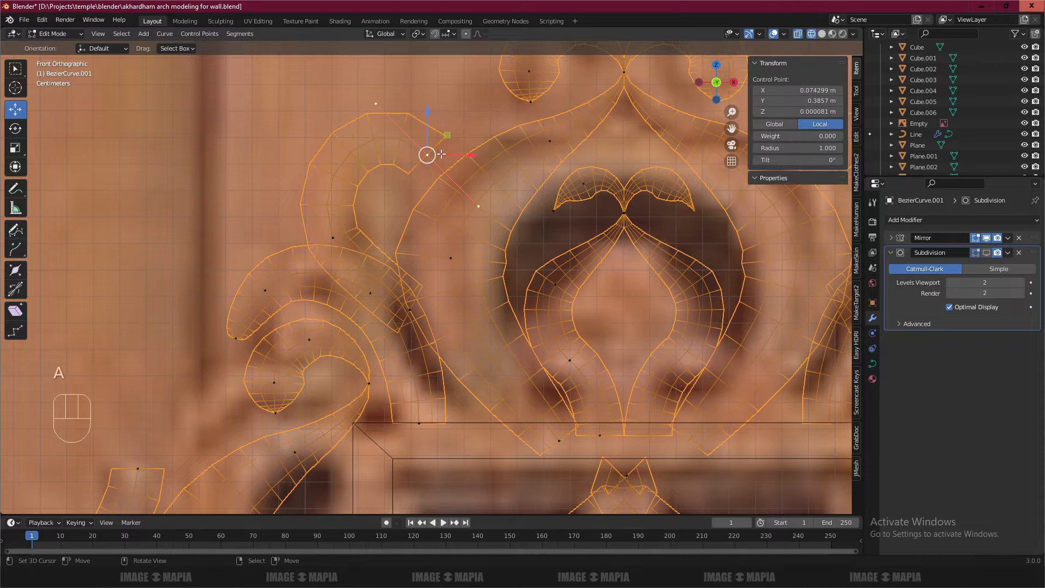
key("alt+s")
left_click(428, 155)
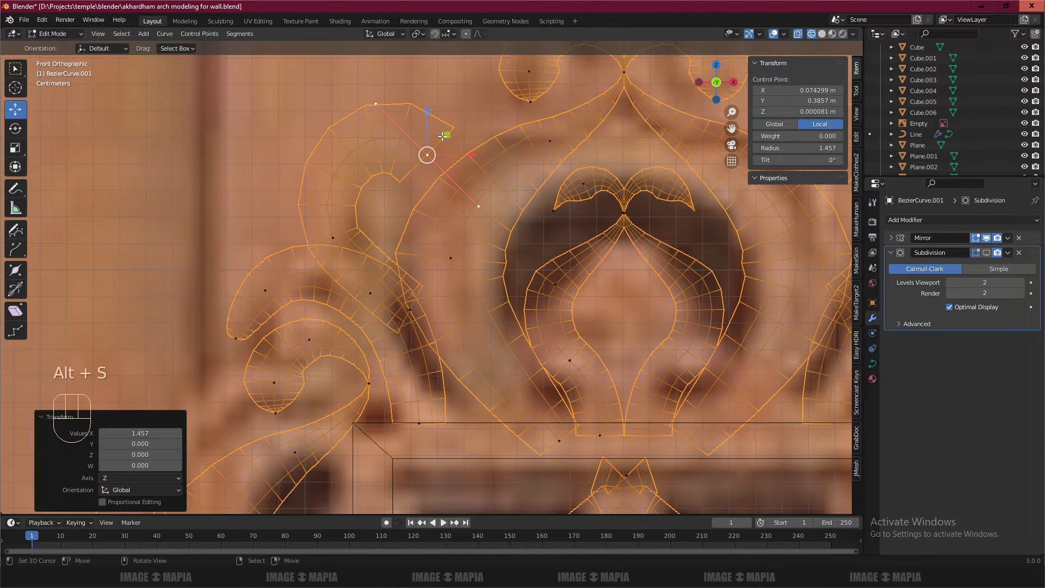
key("e")
left_click(462, 158)
key("alt+s")
left_click(445, 171)
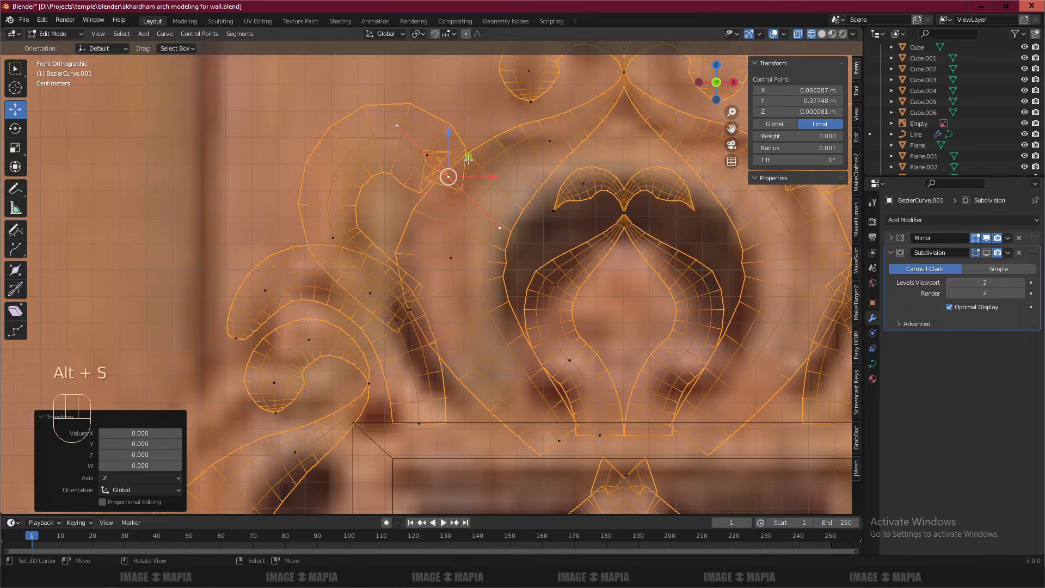
Move the scroll's new tip outward over the arch band, shorten its handles to about 0.23, and shift it back 0.0076 m along X.
key("g")
left_click(498, 212)
key("s")
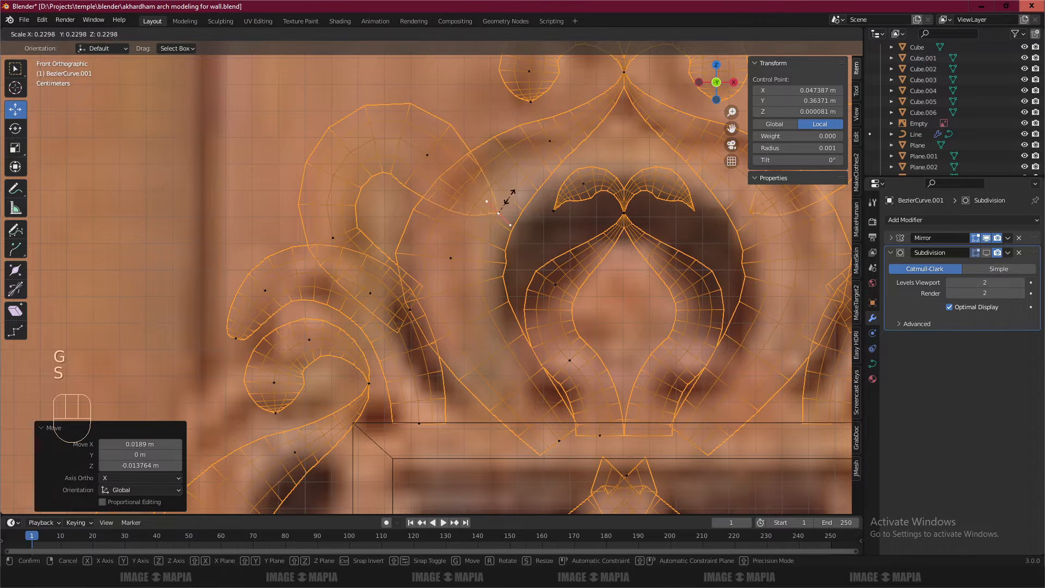
left_click(497, 199)
key("g")
left_click(477, 201)
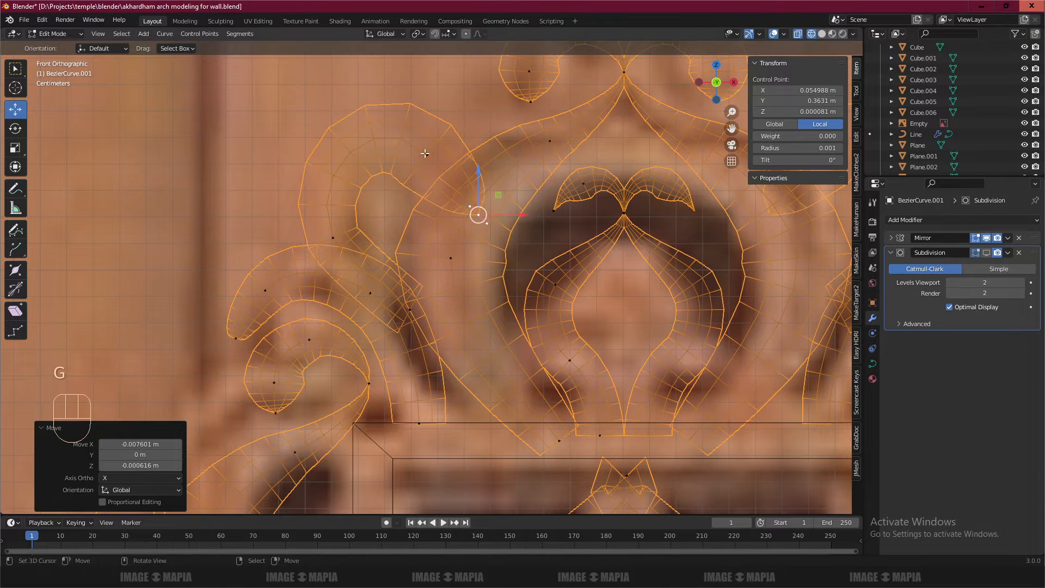
Shorten the handles of the scroll's crown control point and move the crown and tip points toward the scroll's outer side.
left_click(427, 154)
key("g")
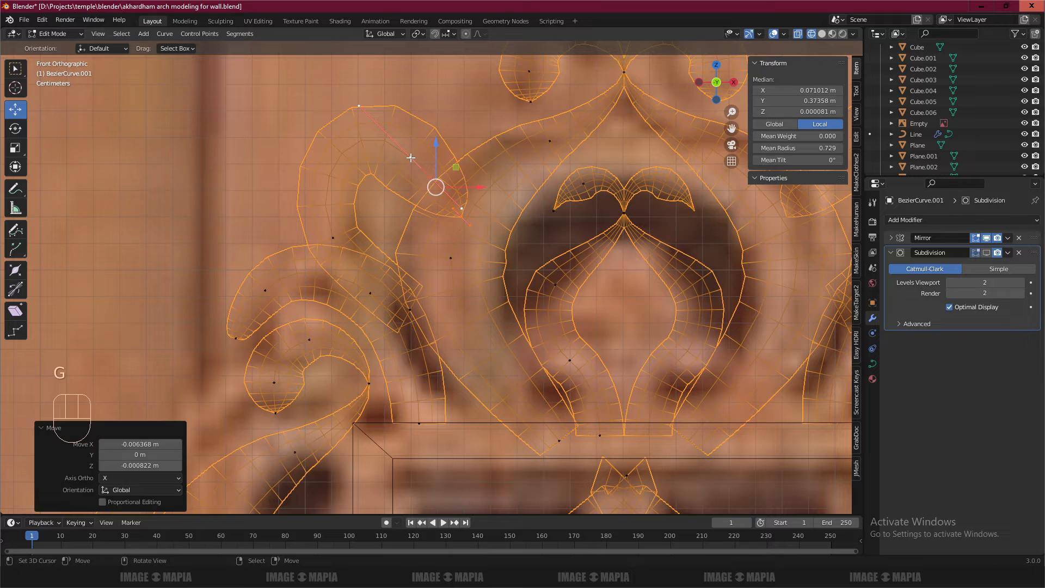
right_click(411, 158)
key("s")
left_click(422, 122)
right_click(461, 214, "shift")
key("g")
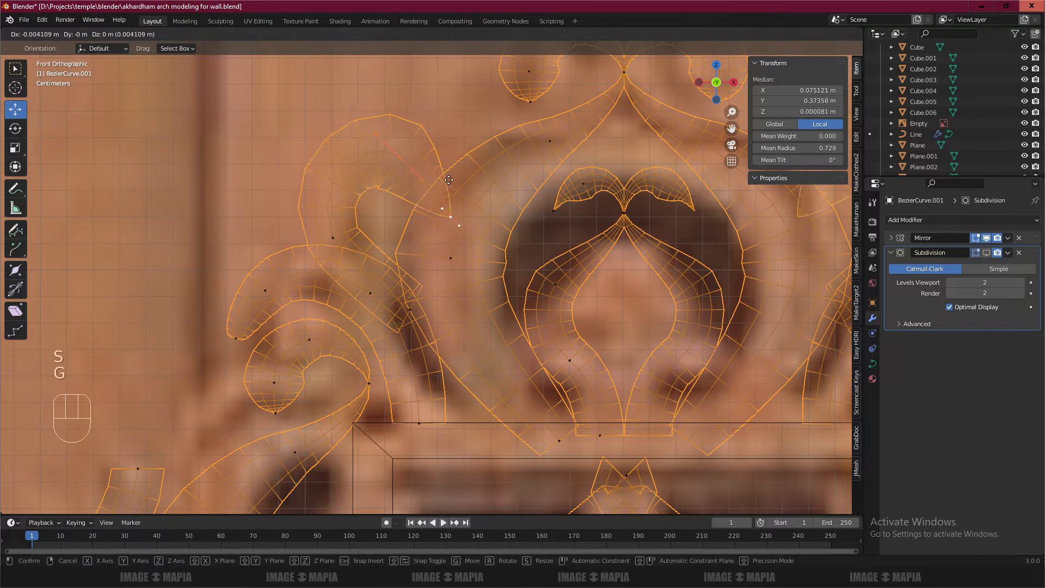
left_click(442, 174)
Rotate the scroll's crown control point by about -11° and shift the crown, tip and outer bend points together outward.
right_click(392, 141)
key("r")
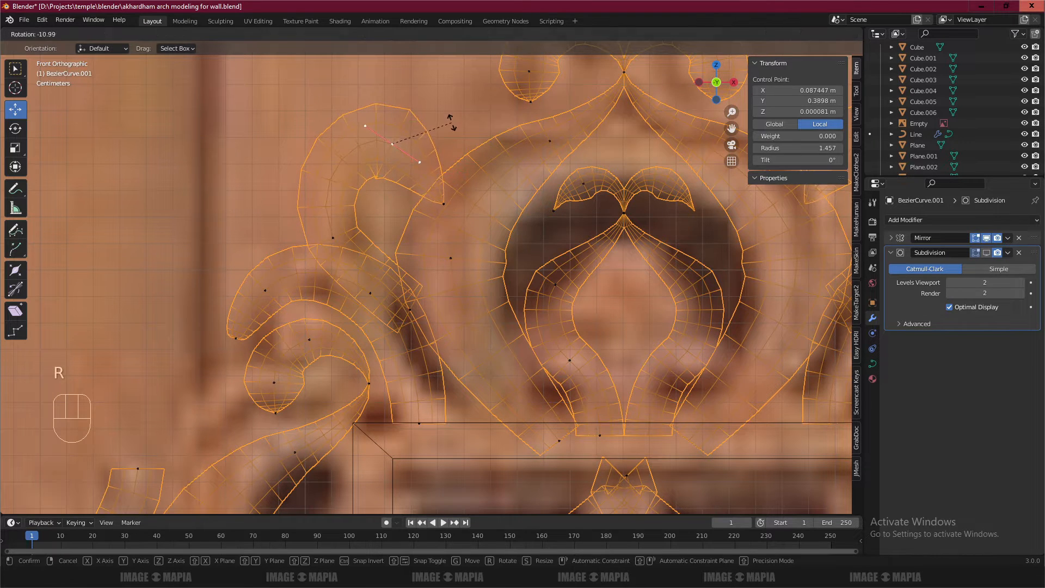
left_click(451, 124)
right_click(417, 172, "shift")
key("g")
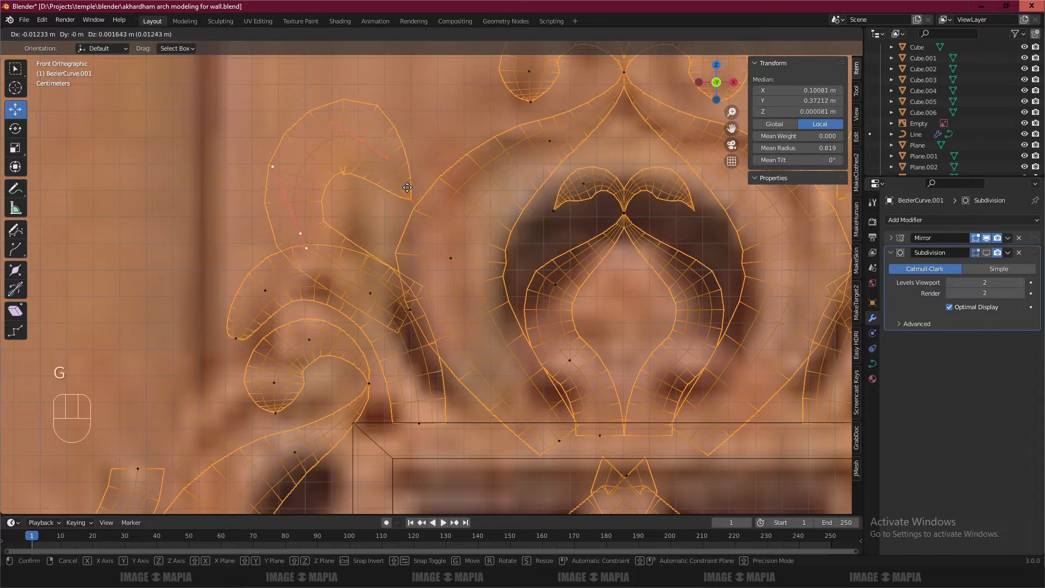
left_click(395, 185)
Move the upper left scroll's tapered tip up and inward to tighten the curl.
right_click(382, 142)
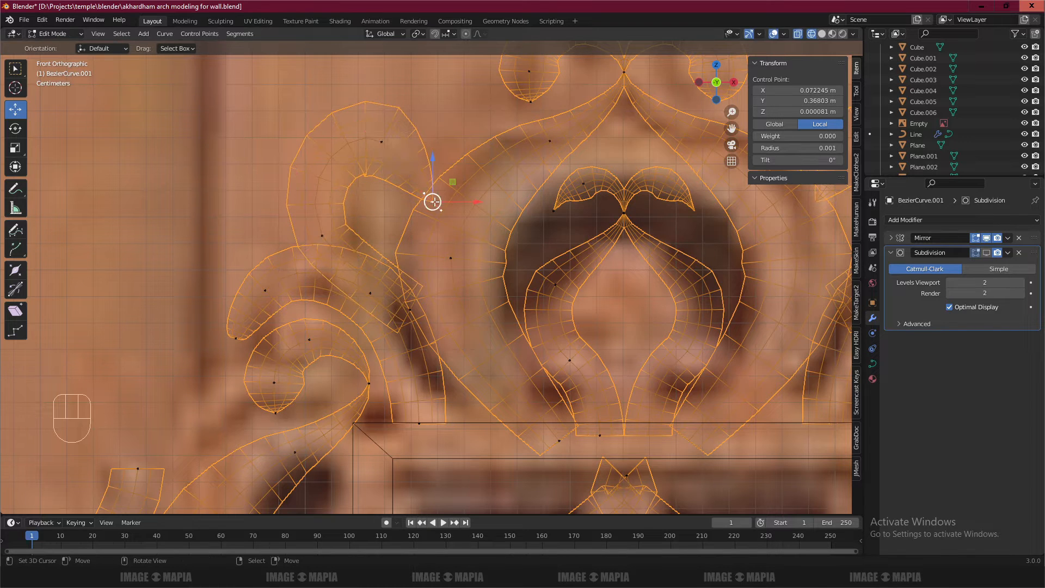
key("g")
left_click(420, 182)
key("g")
left_click(419, 123)
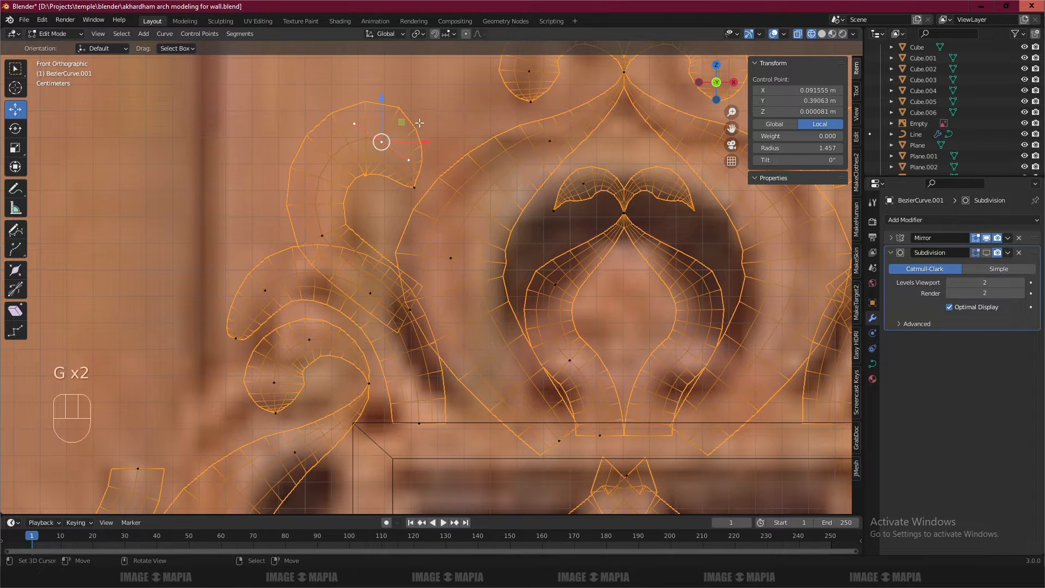
Thin the scroll slightly at its crown control point and set the outer bend point's radius to about 1.10.
key("alt+s")
left_click(400, 180)
right_click(324, 235)
key("alt+s")
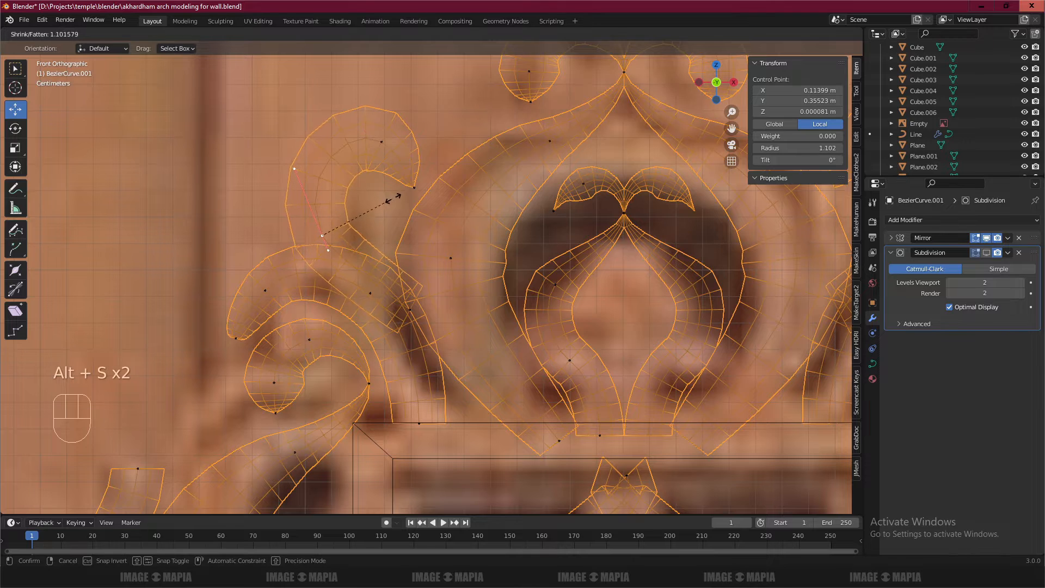
left_click(391, 199)
scroll(391, 199, "down", 2)
key("a")
Enlarge the radius of the upper control point on the lower left scroll to 1.421.
middle_click_drag(394, 261, 445, 41, "shift")
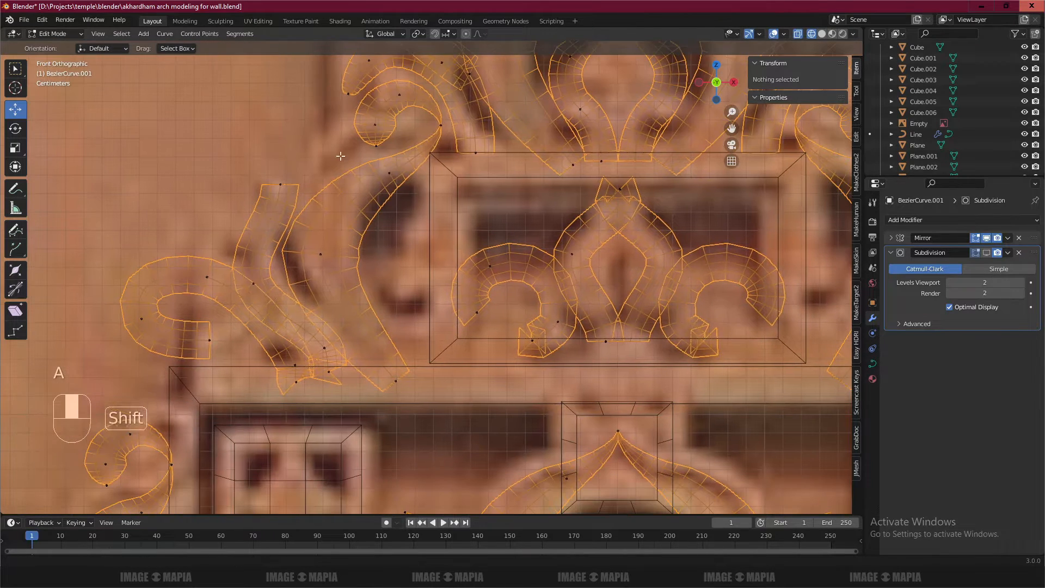
right_click(209, 275)
key("alt+s")
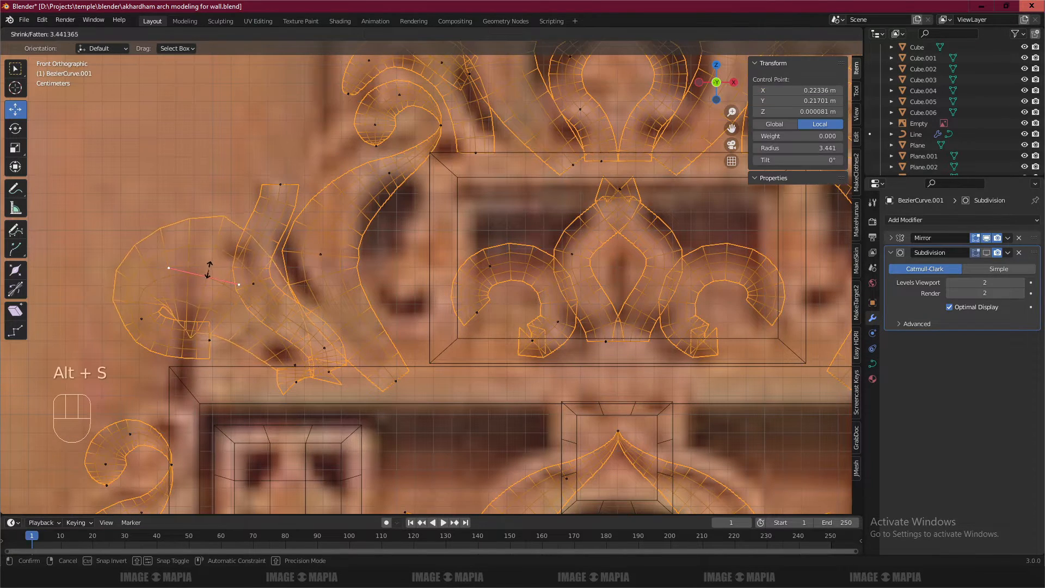
right_click(208, 269)
key("alt+s")
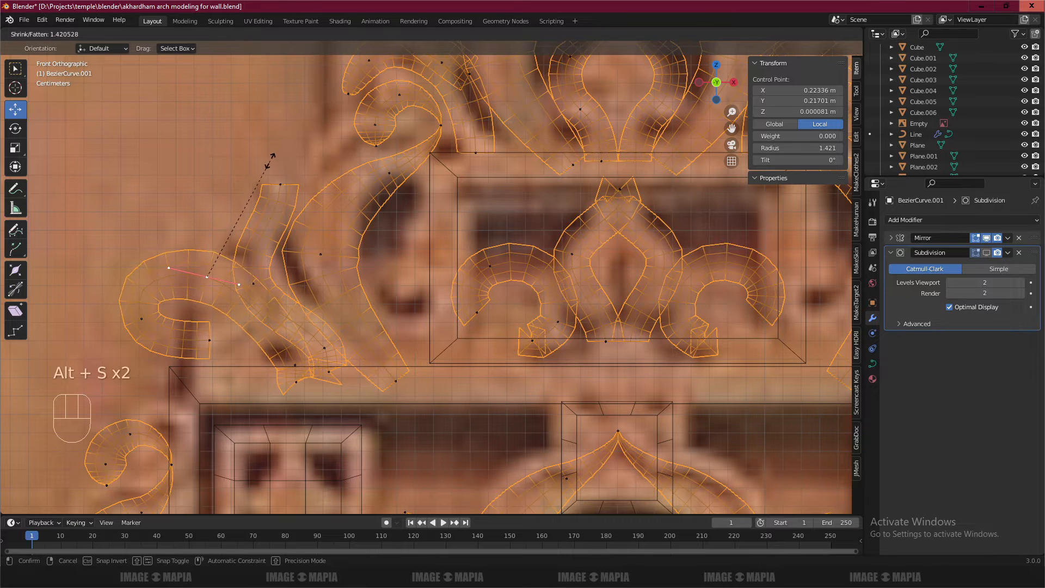
left_click(271, 163)
Adjust the lower left scroll's thickness at its outer bend and taper its end point to radius 0.
right_click(143, 319)
key("alt+s")
left_click(176, 287)
right_click(209, 340)
key("alt+s")
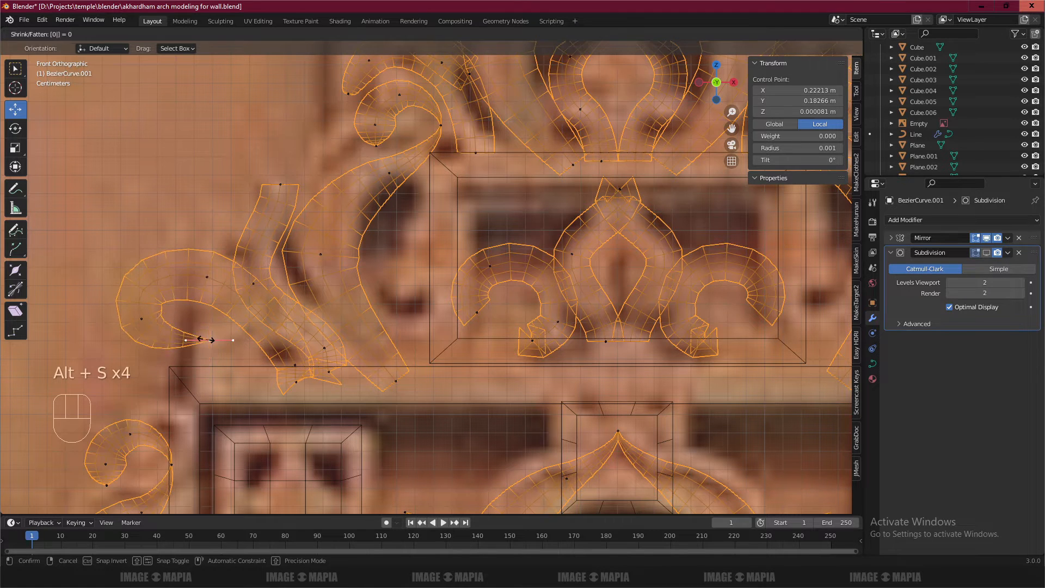
left_click(207, 339)
Move the lower left scroll's tip toward the outer bend and down to the ledge, rotating its handles to curl the end.
key("g")
left_click(188, 311)
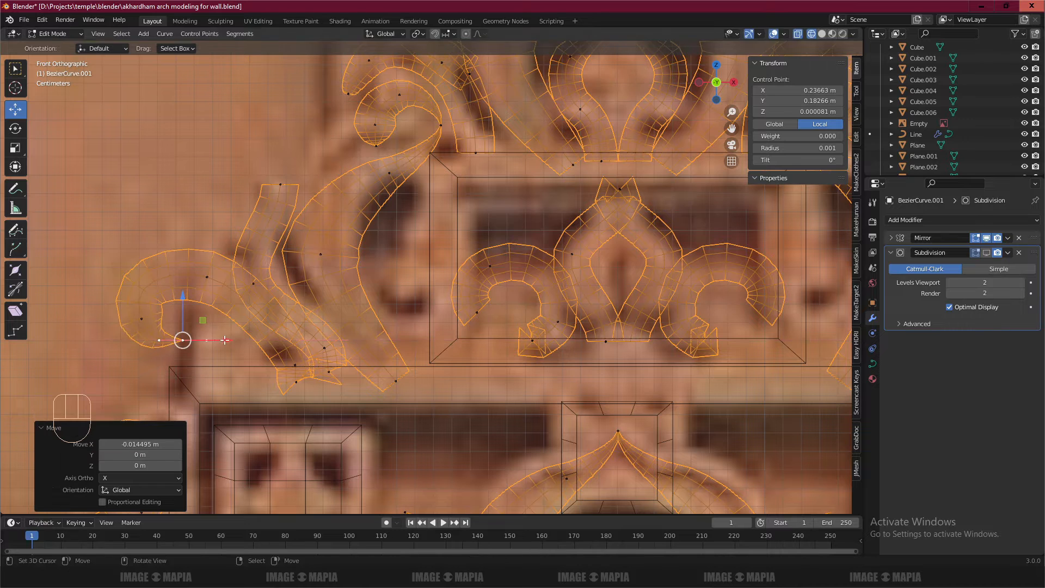
key("r")
left_click(228, 341)
key("g")
left_click(226, 354)
key("r")
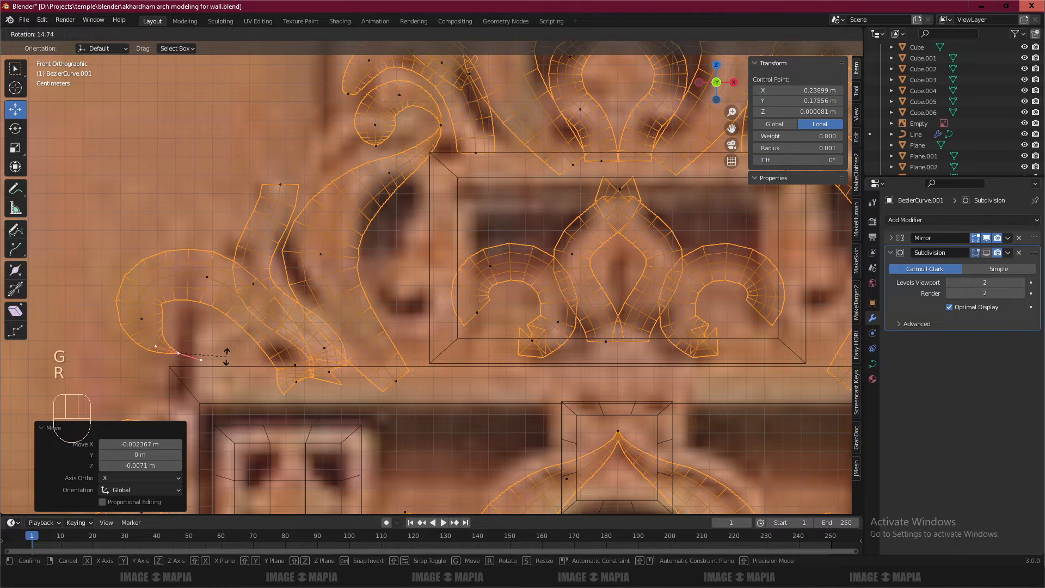
left_click(228, 350)
key("g")
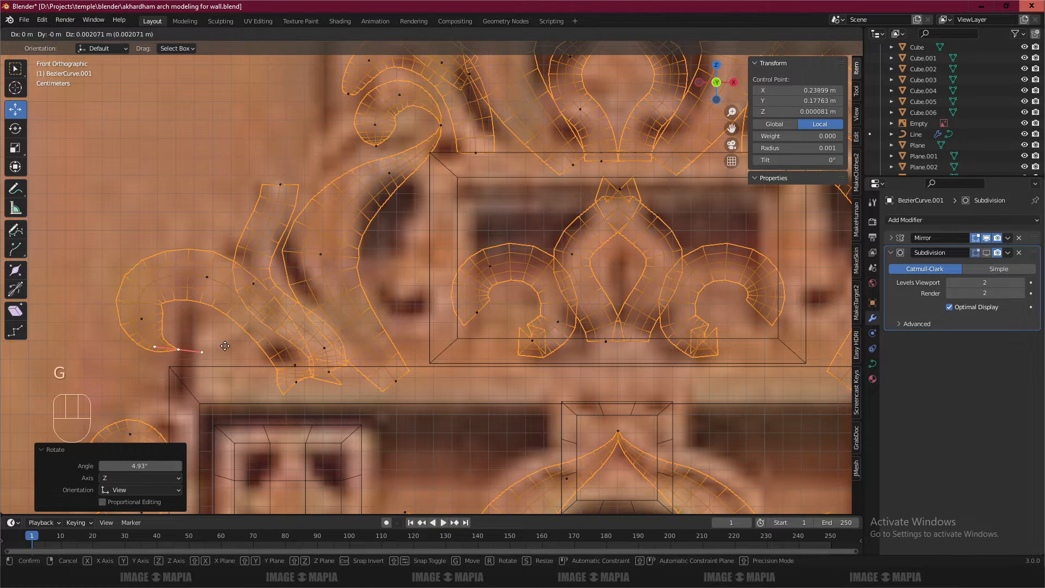
left_click(228, 343)
Rotate the lower left scroll's upper control point by about 13.5° and rescale its handles to smooth the curve.
left_click(207, 277)
key("r")
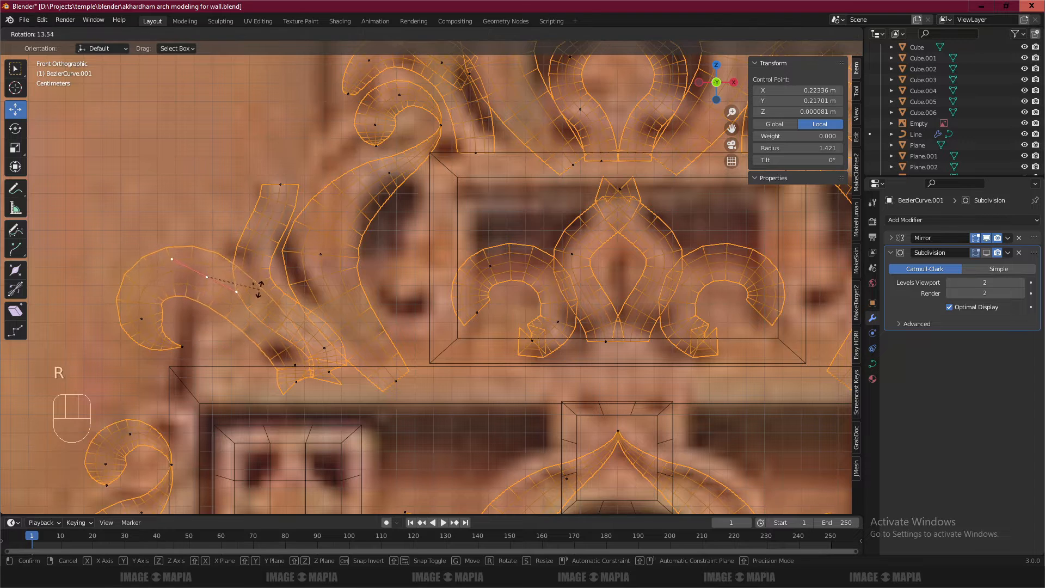
left_click(257, 290)
key("s")
left_click(248, 291)
key("a")
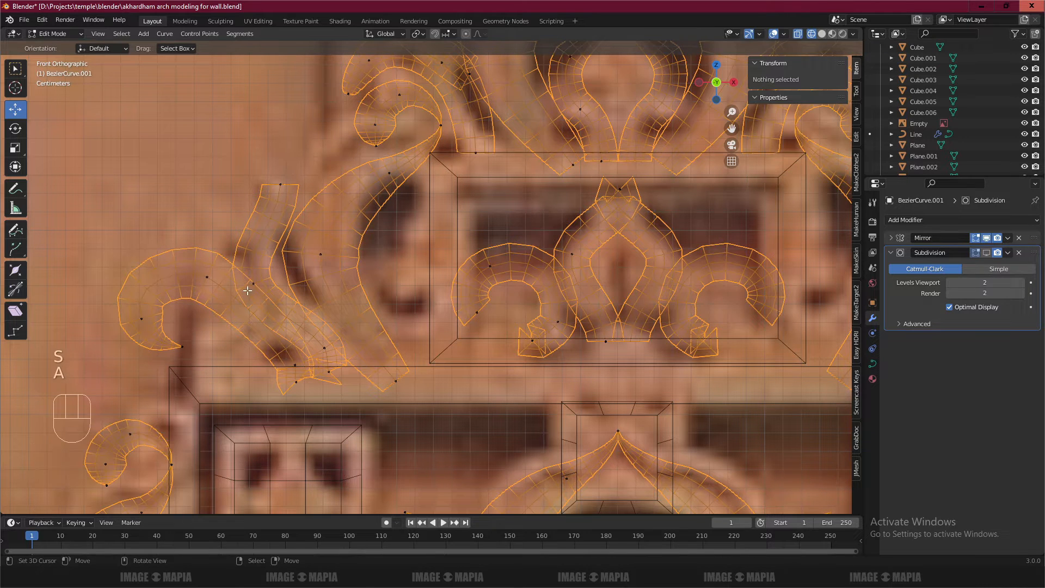
Enlarge the radius of the upright leaf's middle control point to 1.741 and rotate the leaf's tip point by 51.2°.
left_click(279, 184)
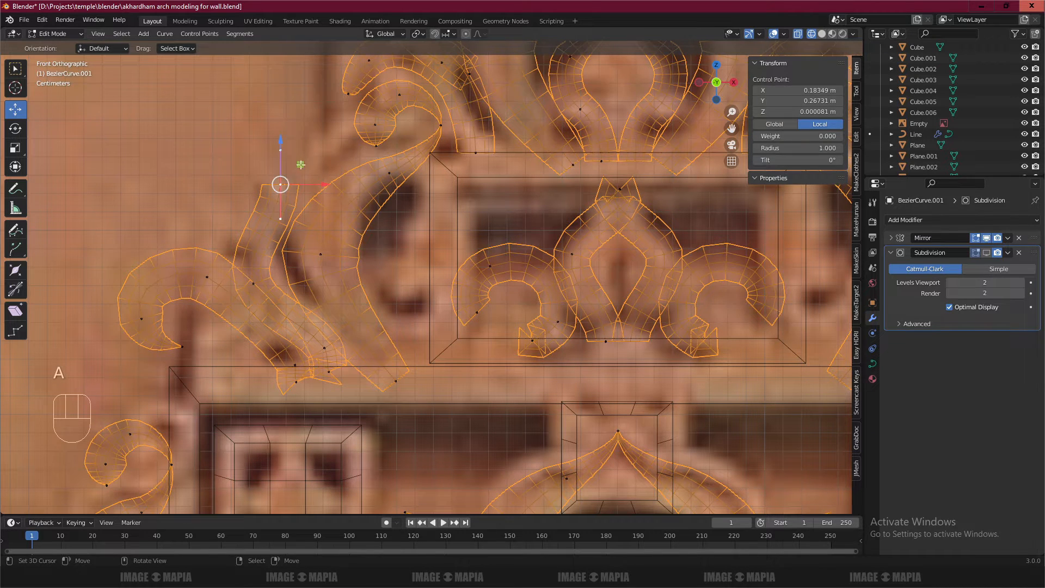
left_click(253, 283)
key("alt+s")
left_click(332, 226)
left_click(281, 184)
key("r")
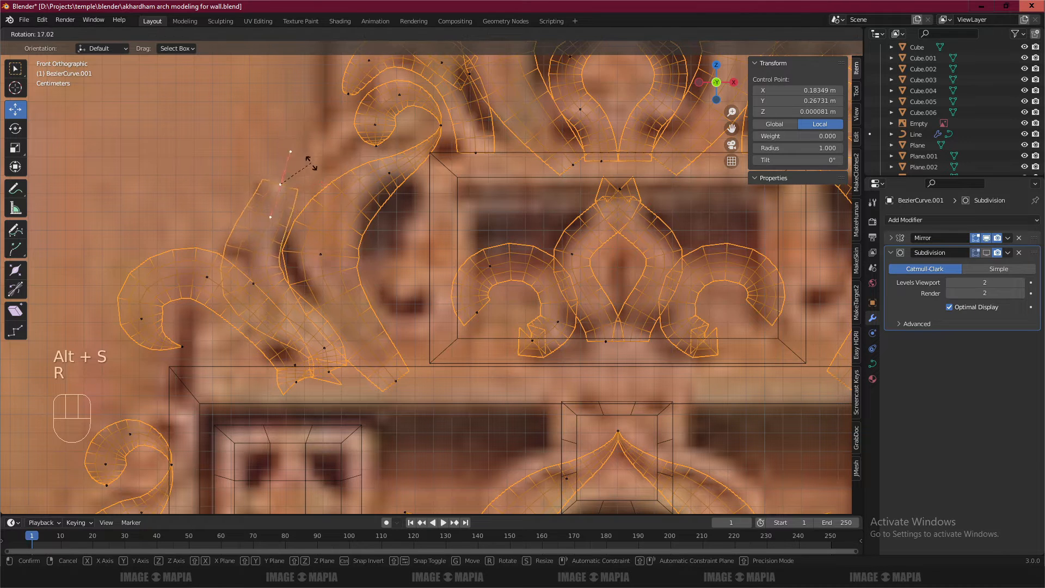
left_click(318, 184)
Try scaling the leaf tip's handles and radius to 0, and undo both changes.
key("alt+s")
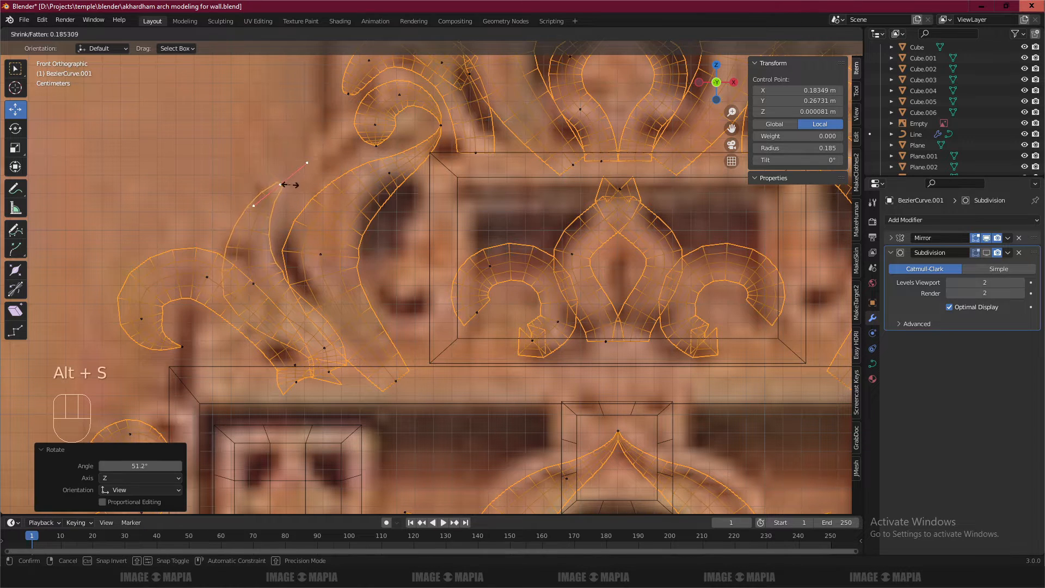
right_click(285, 188)
key("s")
key("0")
left_click(285, 186)
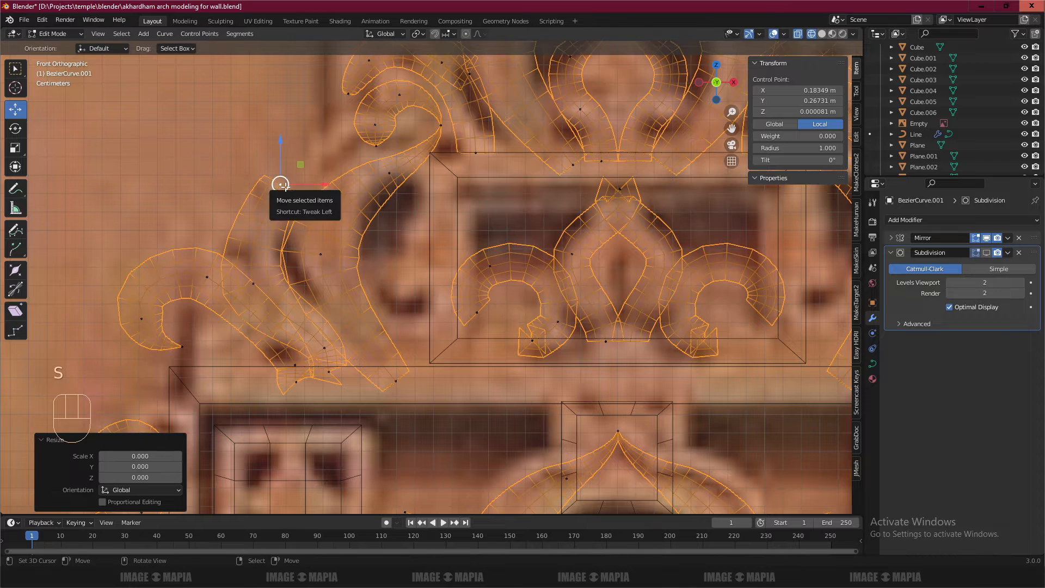
key("alt+s")
key("0")
left_click(283, 186)
key("ctrl+z")
key("ctrl+z")
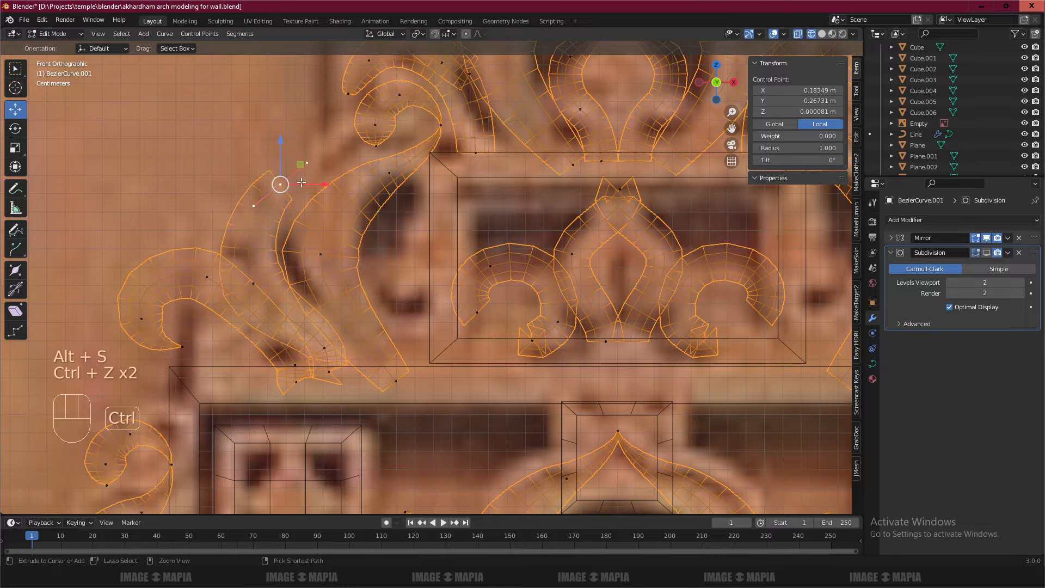
Taper the upright leaf's tip to a sharp point by shrinking its radius, and deselect it.
key("alt+s")
left_click(281, 185)
key("a")
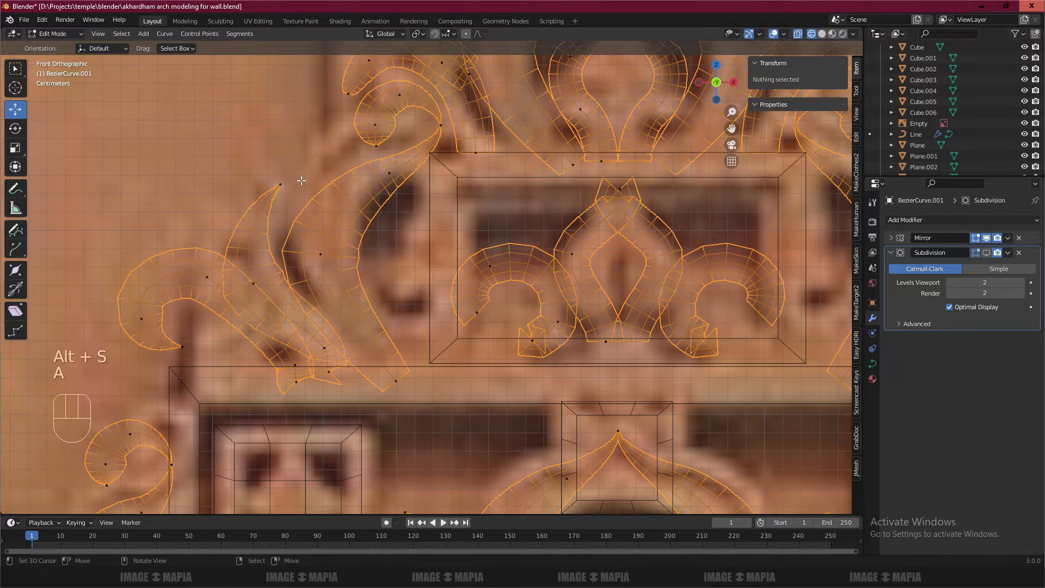
Move the upright leaf's tip and middle control points together slightly upward.
scroll(305, 196, "down", 1)
key("a")
key("g")
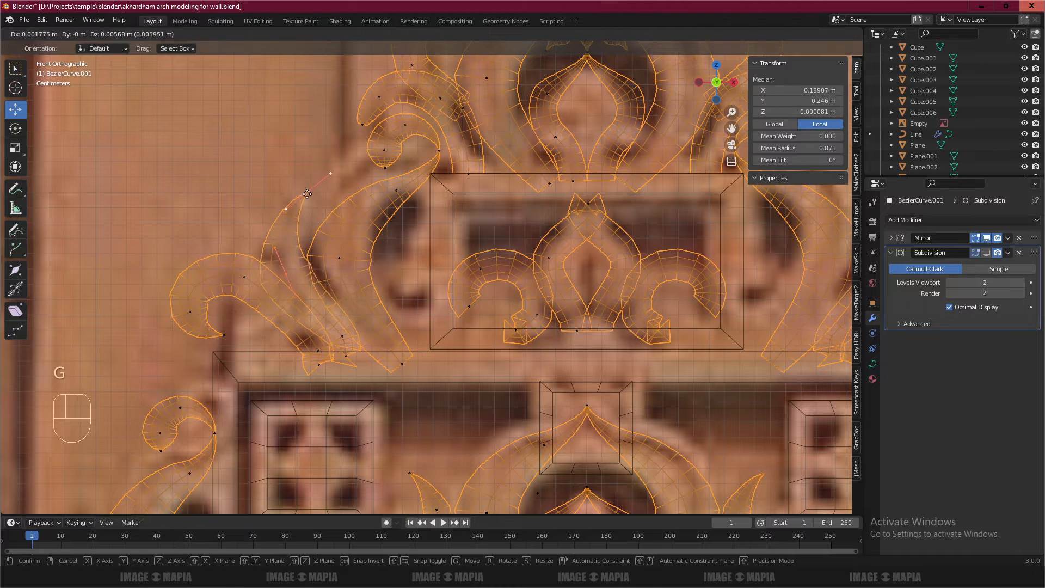
left_click(294, 231)
Rotate the leaf's middle control point by -3.94° and lengthen its handles by a factor of about 1.24.
key("r")
left_click(342, 231)
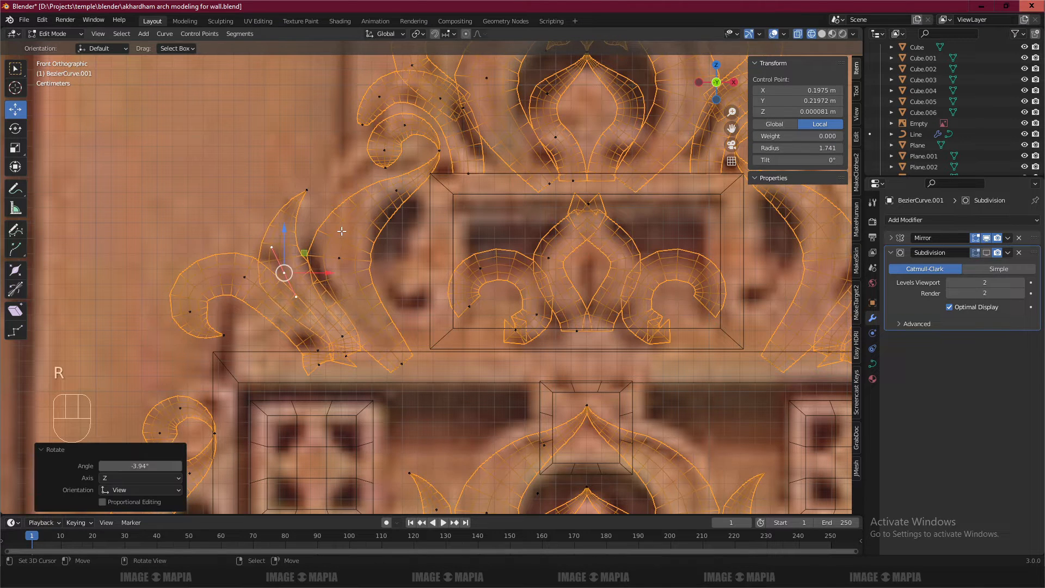
key("s")
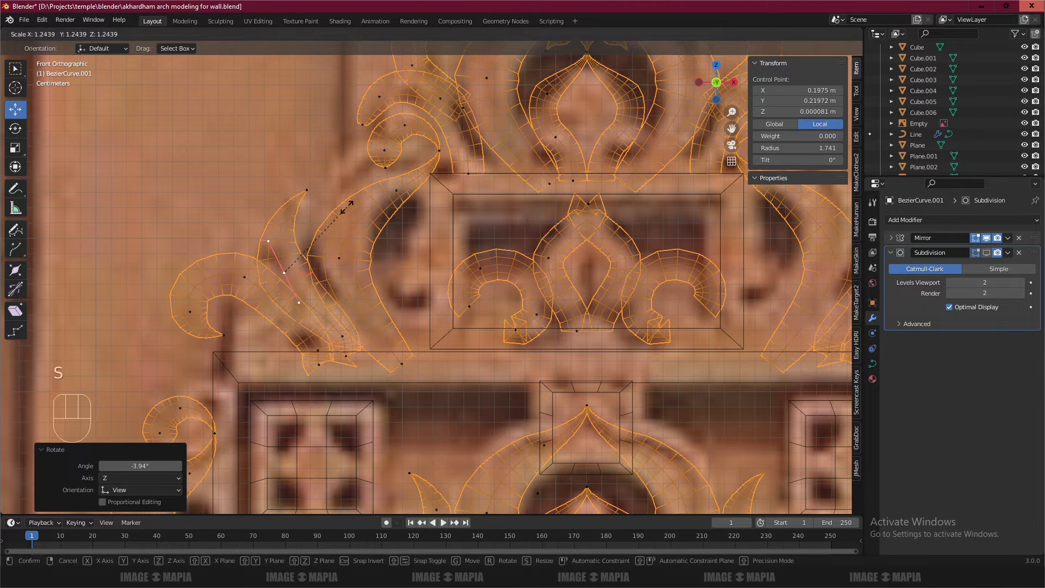
left_click(347, 207)
key("a")
Move the top control point of the framed central motif -0.00945 m along X and rotate it by 123°.
scroll(346, 207, "down", 2)
middle_click_drag(544, 152, 423, 259, "shift")
scroll(423, 105, "up", 3)
scroll(423, 259, "up", 2)
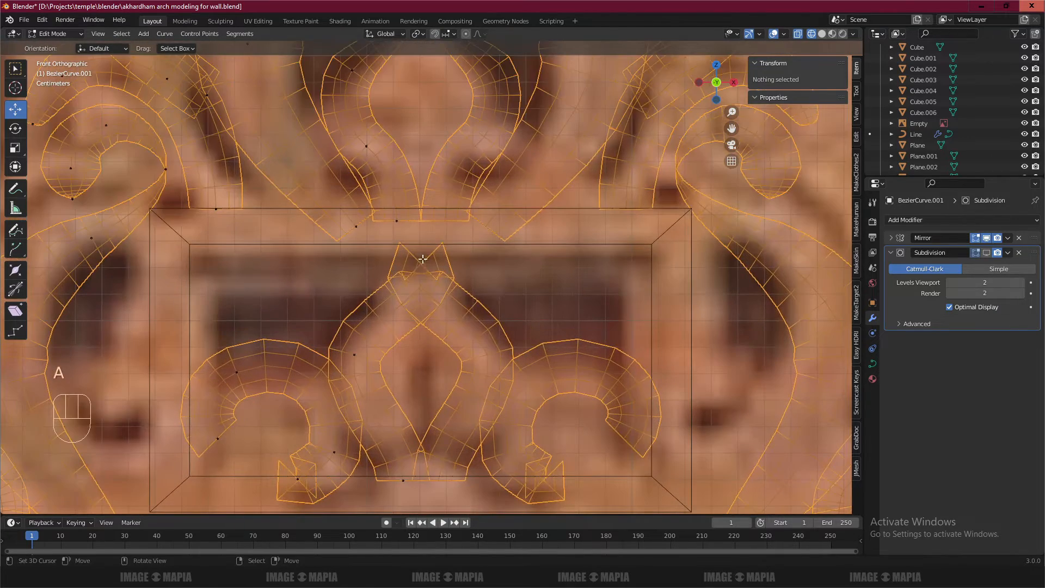
left_click(423, 259)
left_click_drag(421, 261, 398, 261)
key("r")
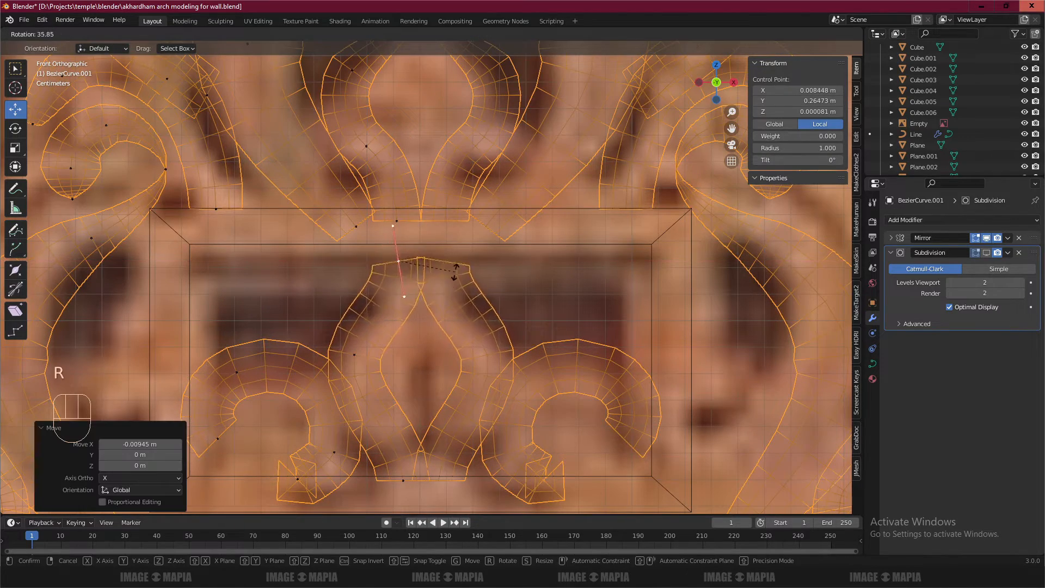
left_click(398, 234)
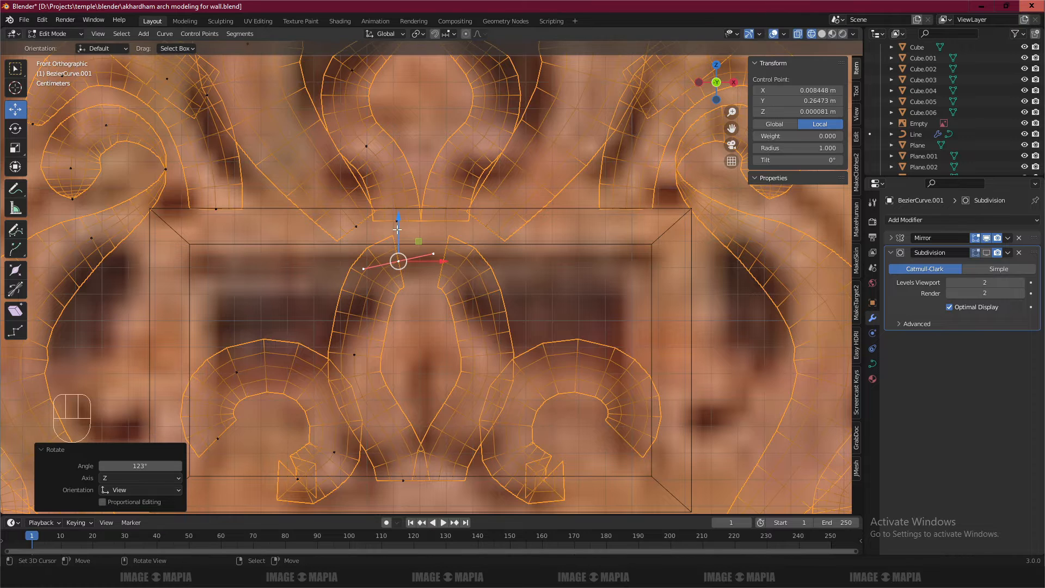
Lower the central motif's top control point by about 0.005 m and set its radius to 0.346.
left_click_drag(397, 230, 397, 243)
key("alt+s")
left_click(442, 274)
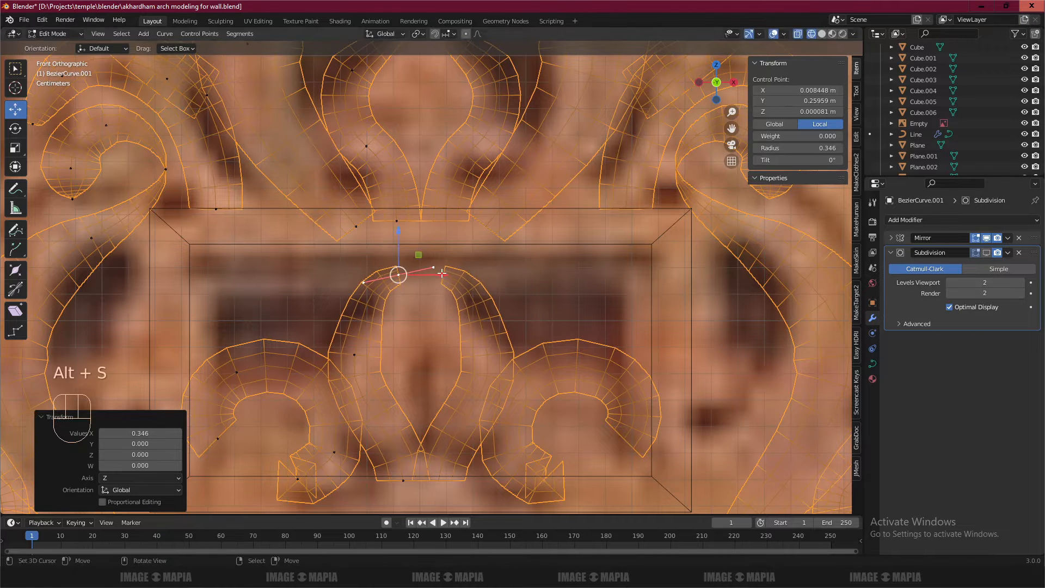
Rotate the central motif's top control point 12° and widen its side control point to a radius of 1.468.
key("r")
left_click(458, 274)
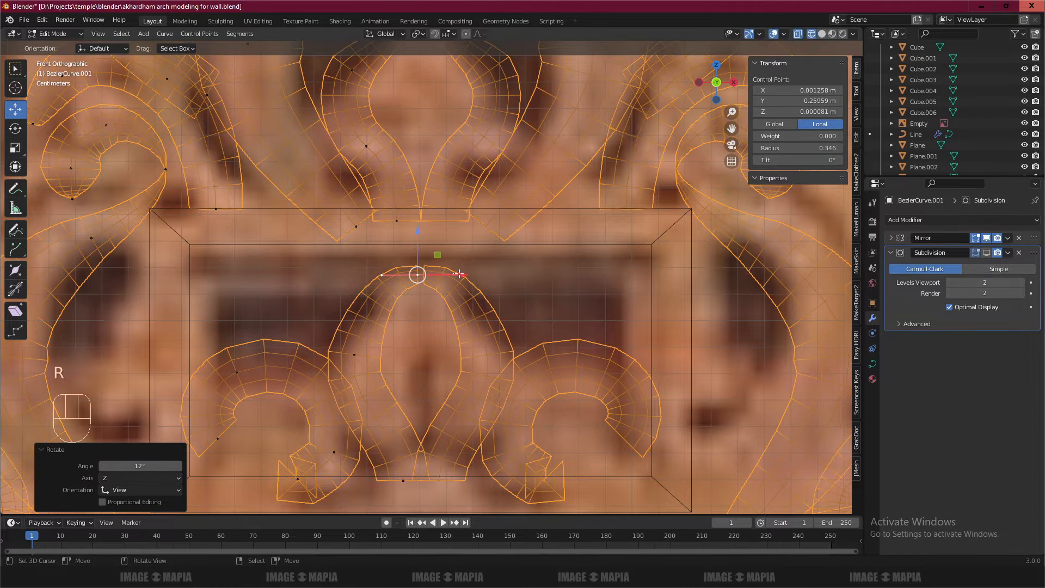
left_click(354, 354)
key("alt+s")
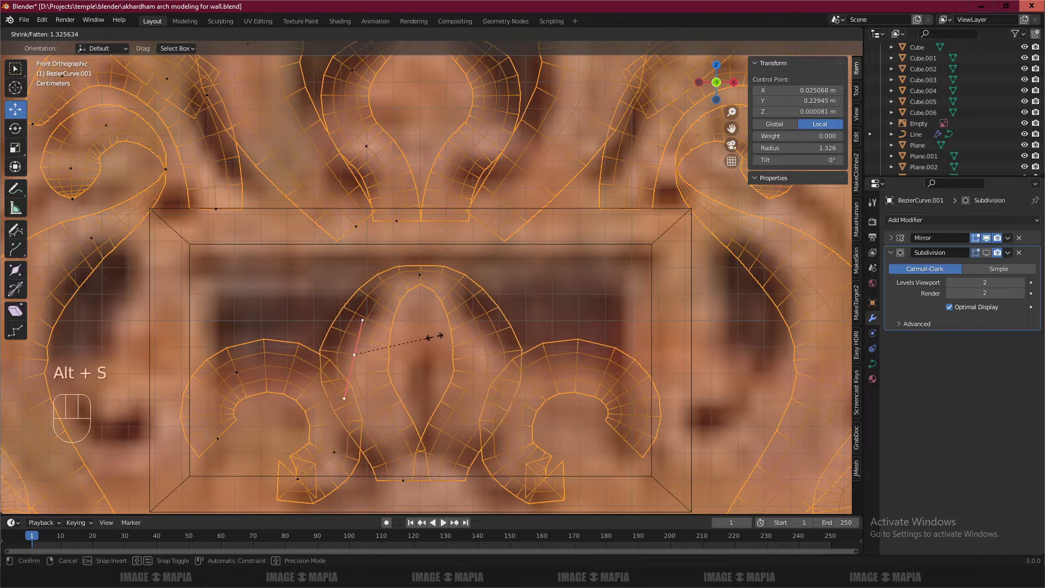
left_click(436, 336)
key("alt+a")
Delete the inner end control point of the small side scroll beside the central motif.
middle_click_drag(298, 480, 337, 410, "shift")
left_click(336, 409)
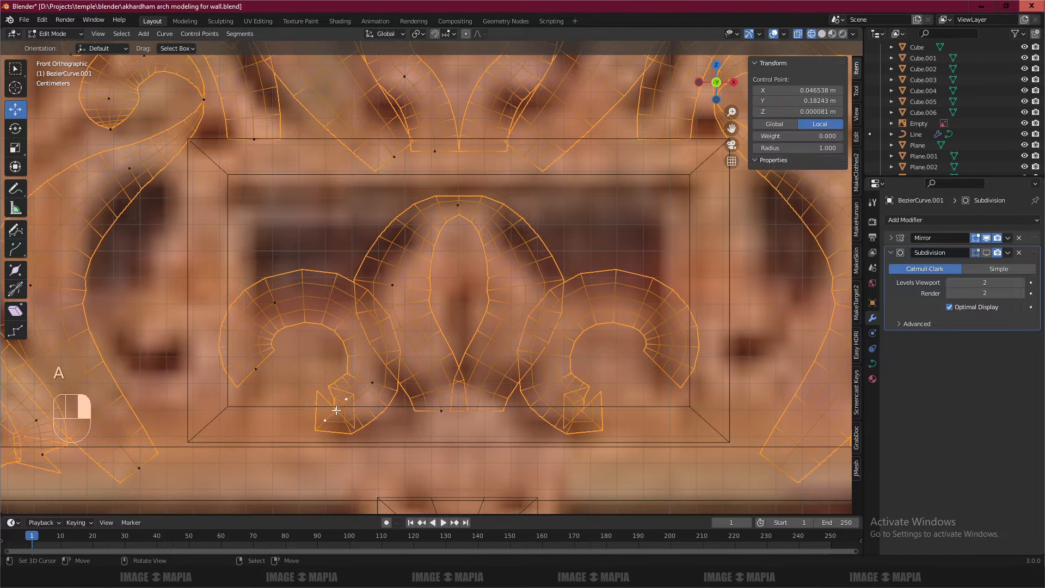
key("alt+s")
left_click(338, 375)
key("x")
left_click(303, 376)
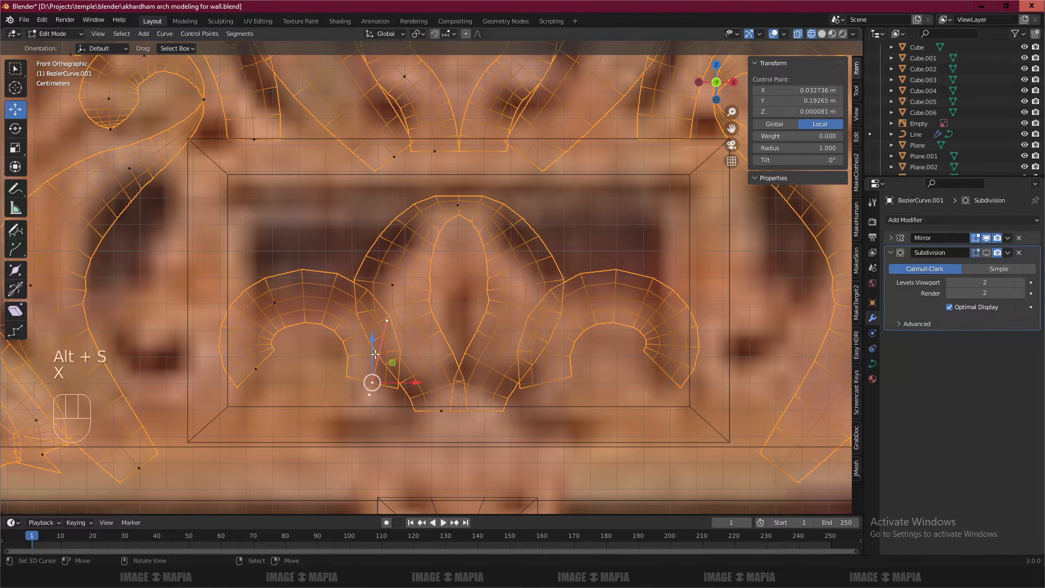
Lower the side scroll's remaining inner end point about 0.01 m, rotate it -16.6° and shift it 0.001644 m along X.
left_click_drag(375, 354, 374, 381)
key("r")
left_click(409, 398)
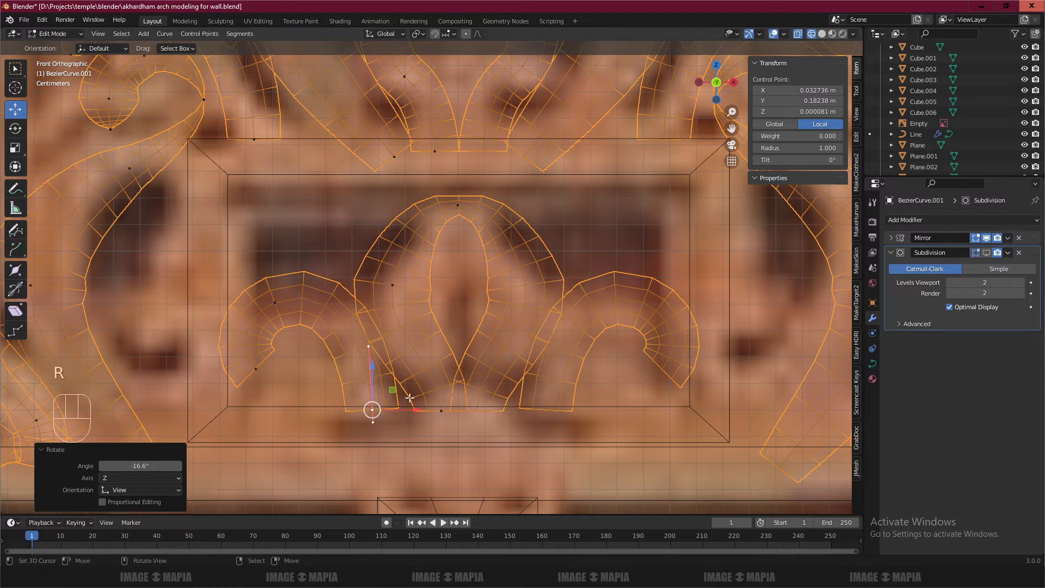
key("alt+a")
middle_click_drag(363, 346, 330, 304, "shift")
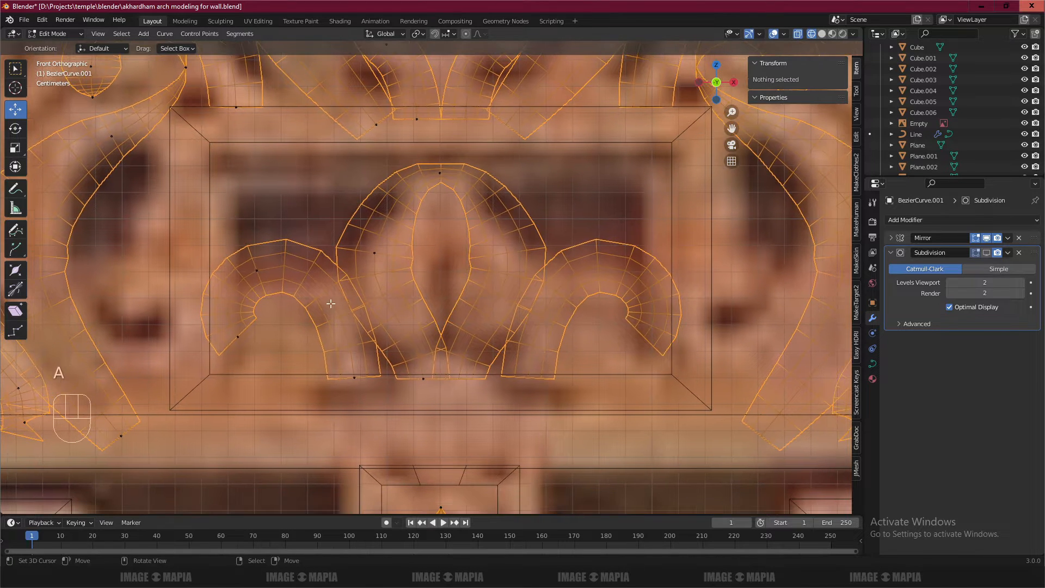
left_click(354, 377)
left_click_drag(393, 377, 397, 378)
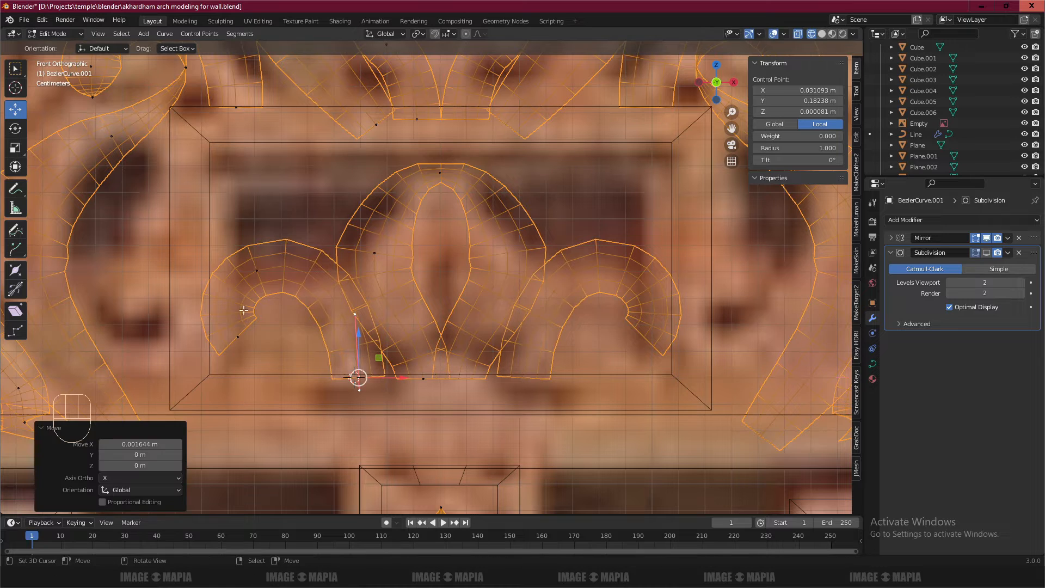
Move the side scroll's top and outer end control points upward and toward the central motif.
left_click(256, 272)
left_click_drag(267, 282, 281, 263)
left_click(258, 301)
key("alt+s")
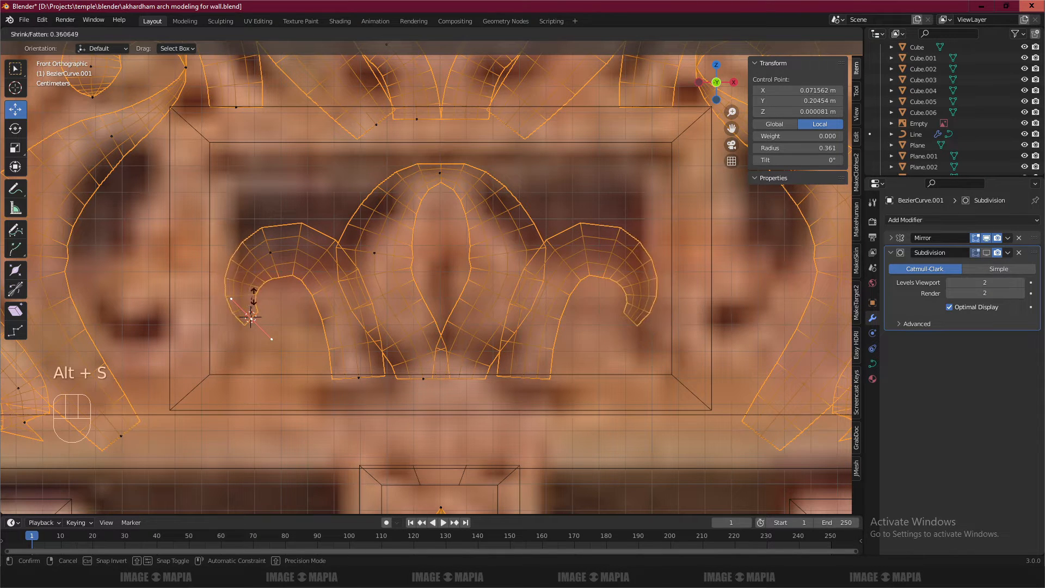
Extrude the side scroll's outer end by 0.014586 m along X and -0.013353 m along Z, and adjust its handle length.
key("e")
left_click(287, 349)
key("s")
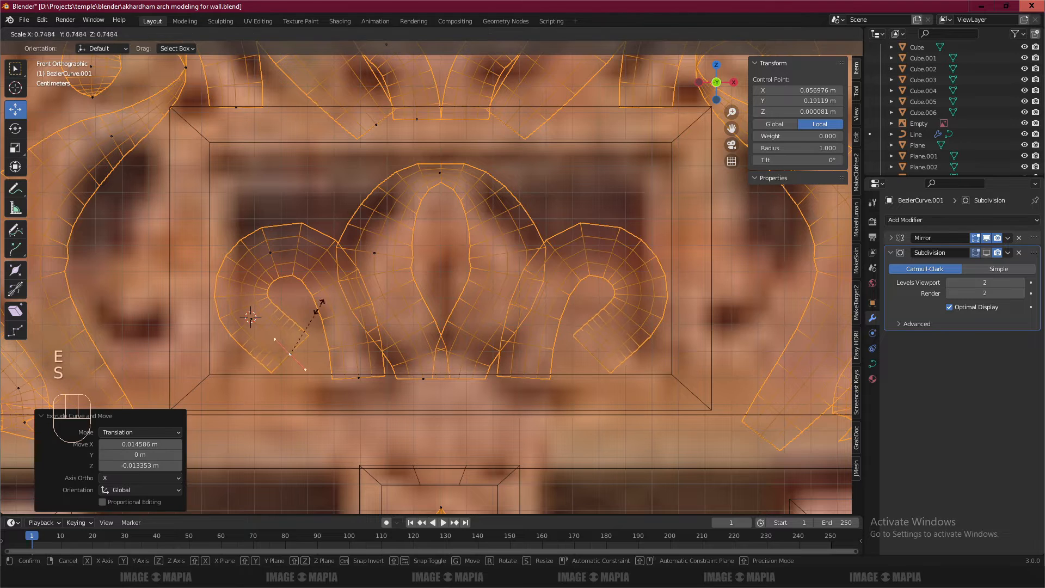
left_click(313, 318)
key("s")
right_click(328, 296)
Taper the side scroll's curled tip to a radius of 0.001 and move it slightly up and outward.
key("alt+s")
left_click(286, 329)
key("alt+s")
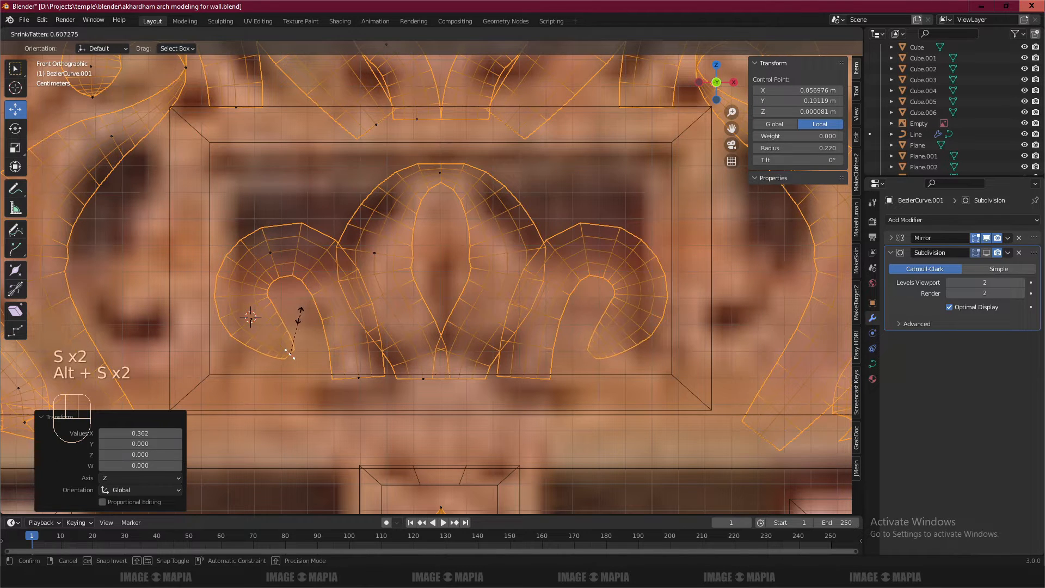
left_click(288, 340)
key("alt+s")
left_click(288, 349)
key("g")
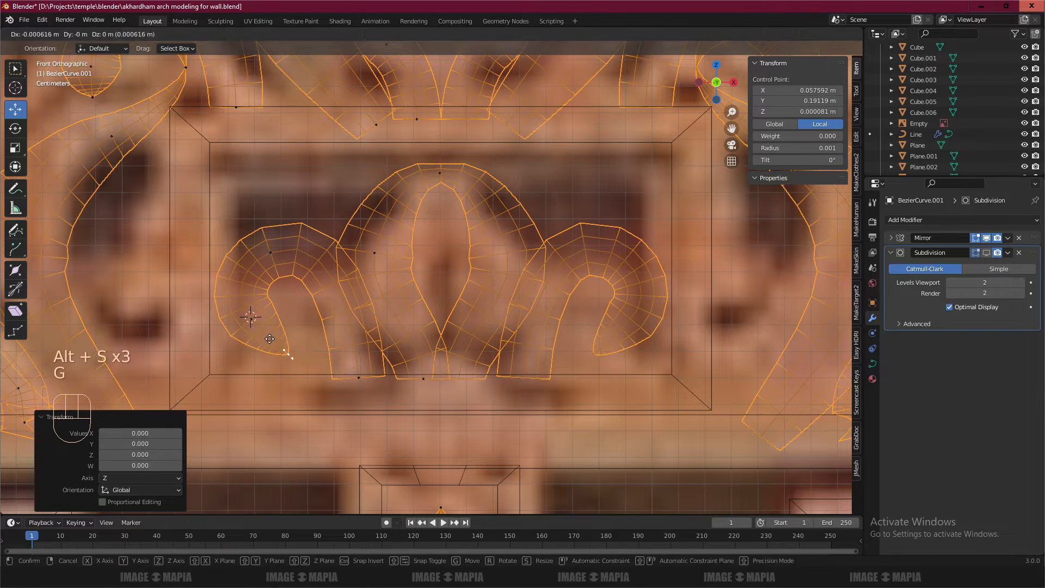
left_click(276, 323)
Rotate the central motif's side control point slightly and shorten its handles.
left_click(374, 253)
key("r")
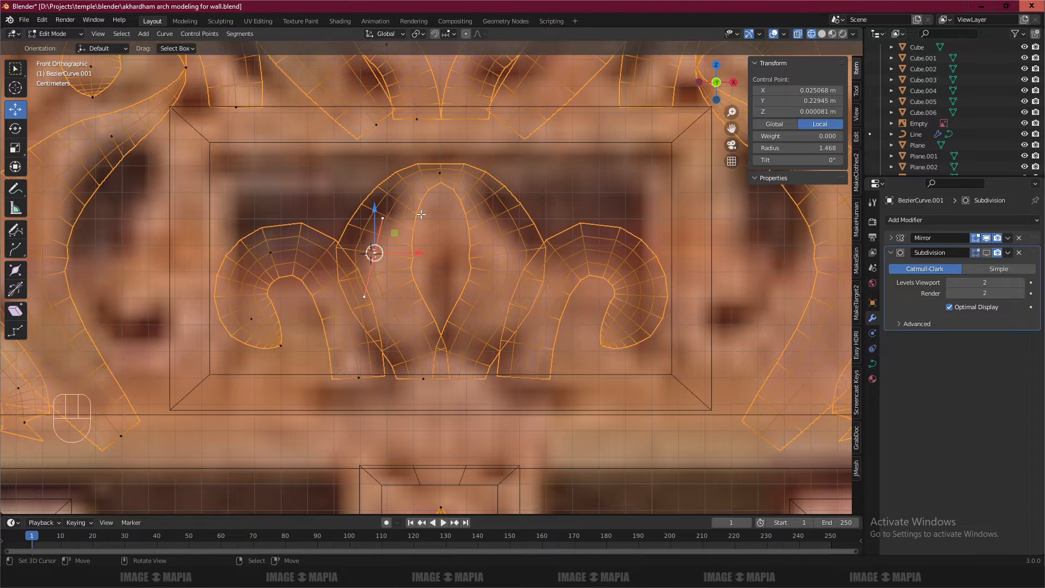
left_click(412, 224)
key("s")
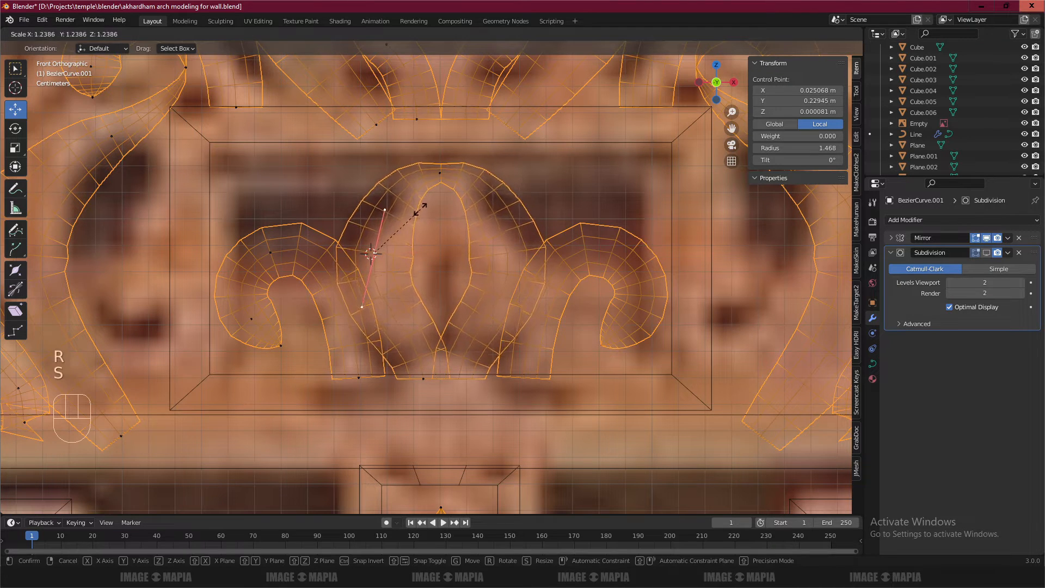
left_click(406, 227)
key("a")
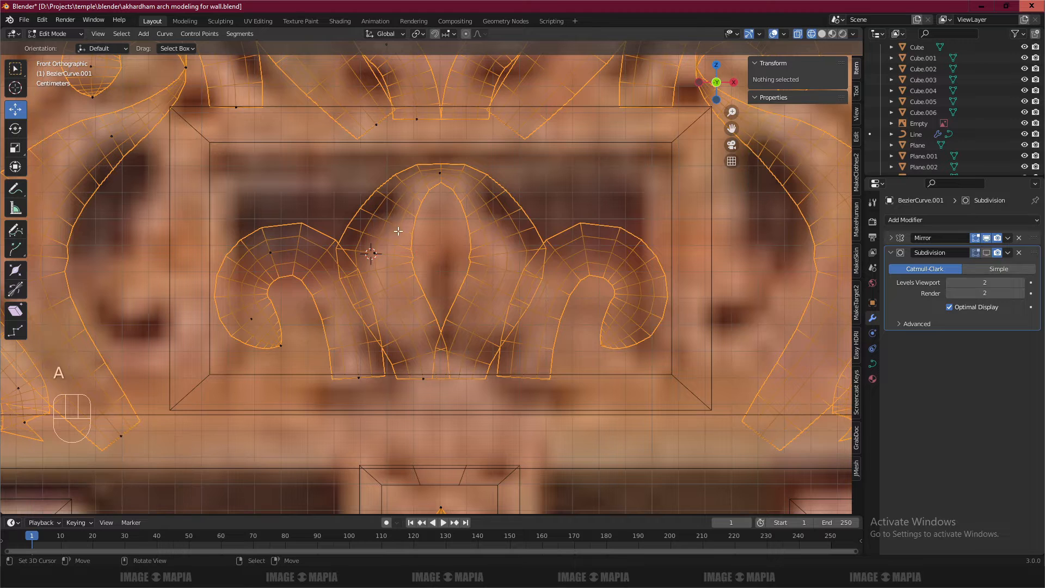
left_click(381, 228)
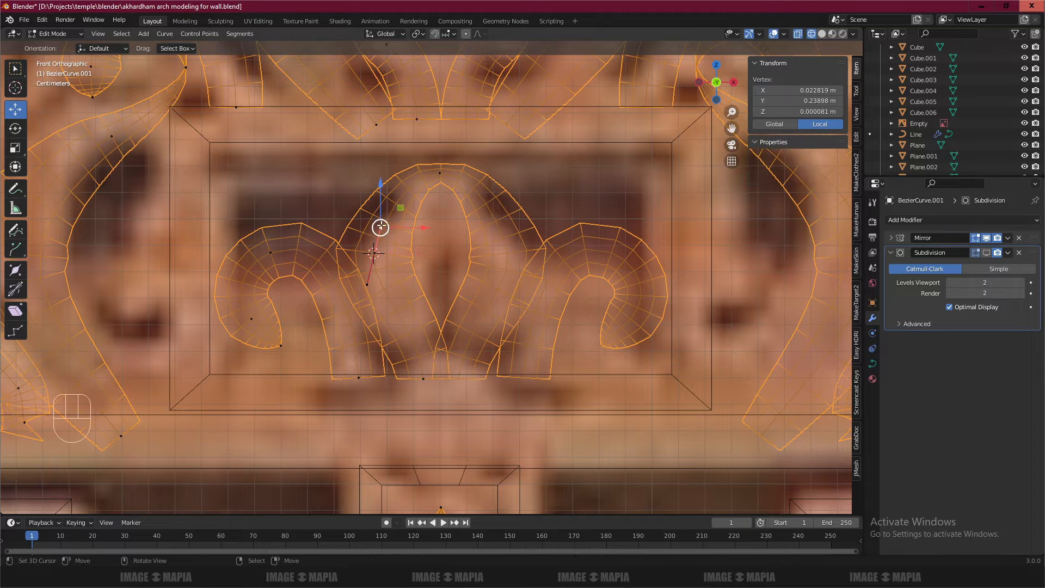
key("g")
right_click(388, 214)
key("s")
right_click(374, 239)
Lengthen the handles of the central motif's side control point by a factor of about 1.55.
left_click(375, 253)
key("s")
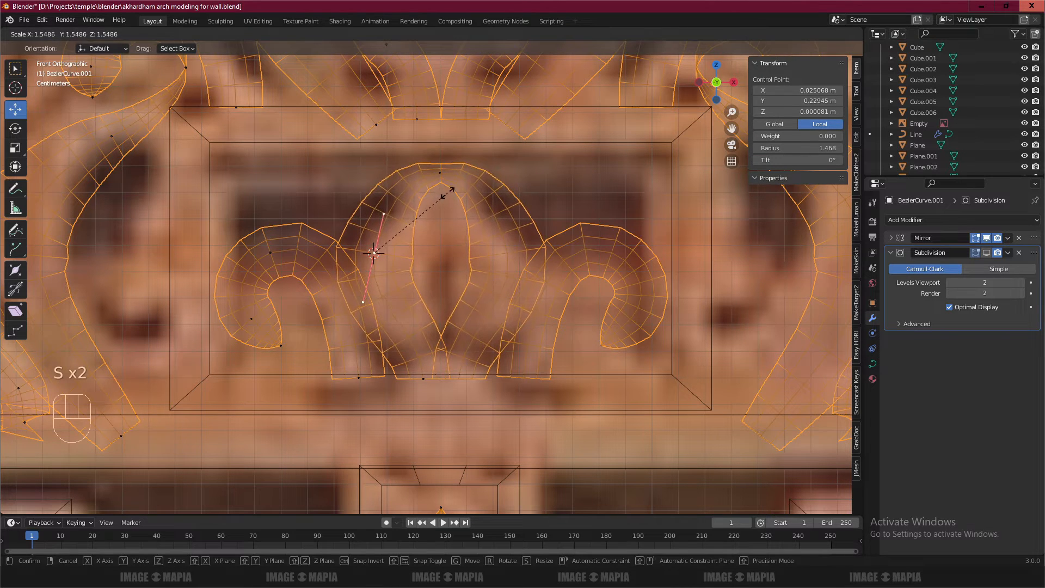
left_click(445, 192)
key("alt+a")
Save the arch file with the finished framed motif.
scroll(405, 259, "down", 4)
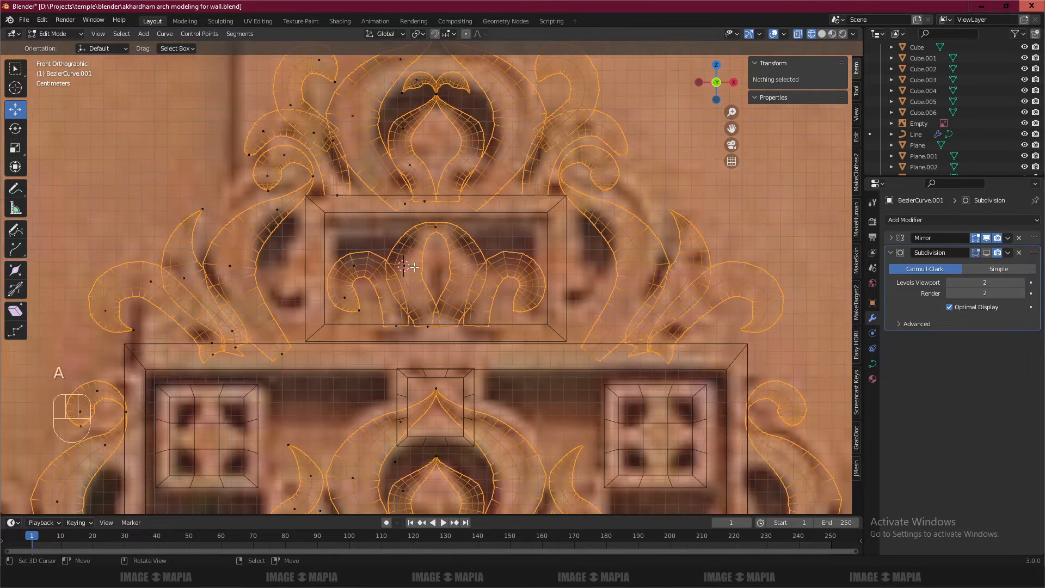
scroll(412, 264, "down", 1)
key("ctrl+s")
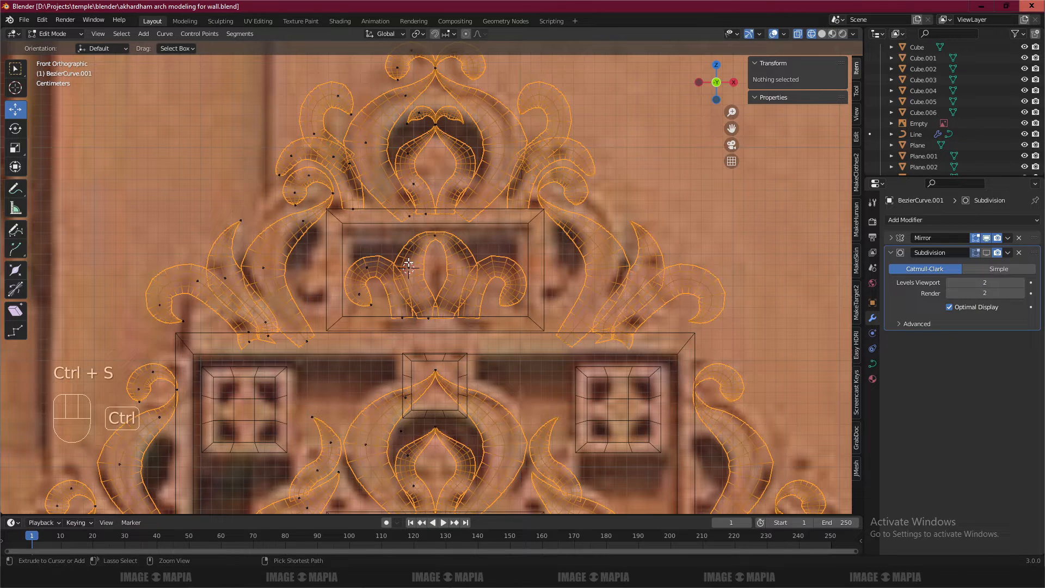
scroll(381, 241, "down", 1)
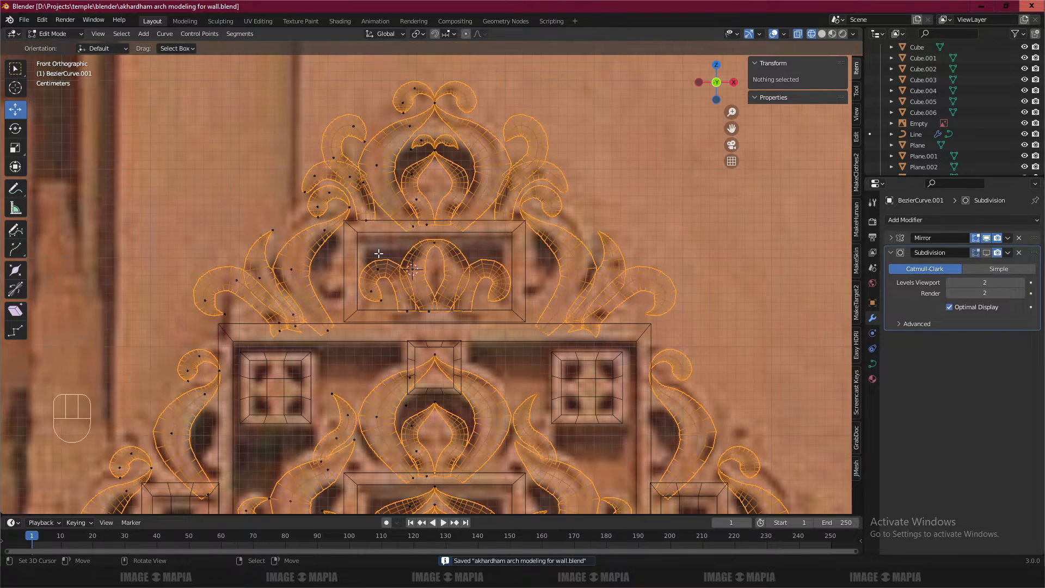
Leave Edit Mode and inspect the whole arch with its ornaments in solid shading from an angled view.
middle_click_drag(378, 253, 398, 180, "shift")
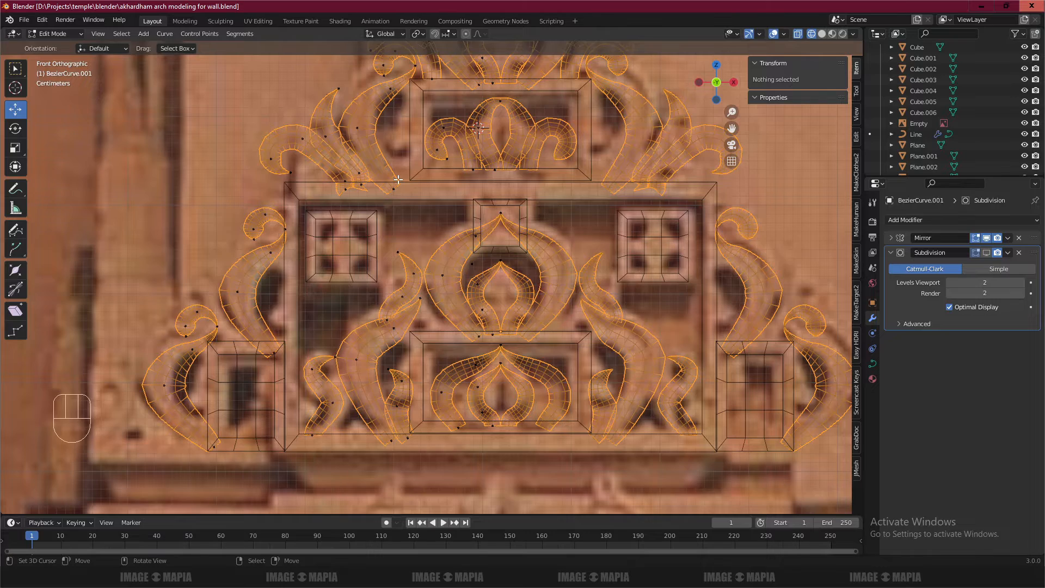
key("z")
key("Tab")
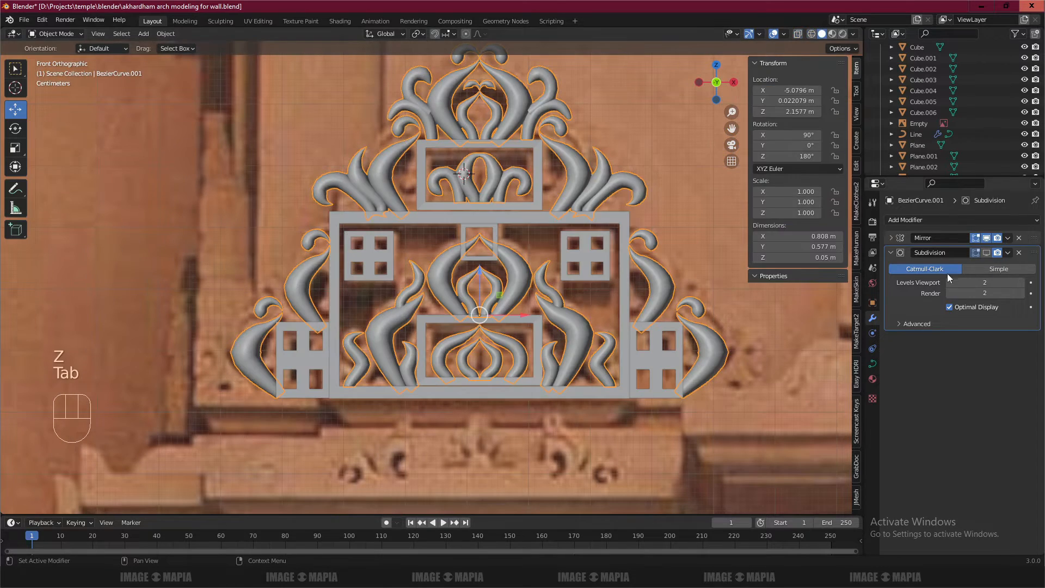
key("alt+a")
middle_click_drag(455, 232, 503, 221)
key("n")
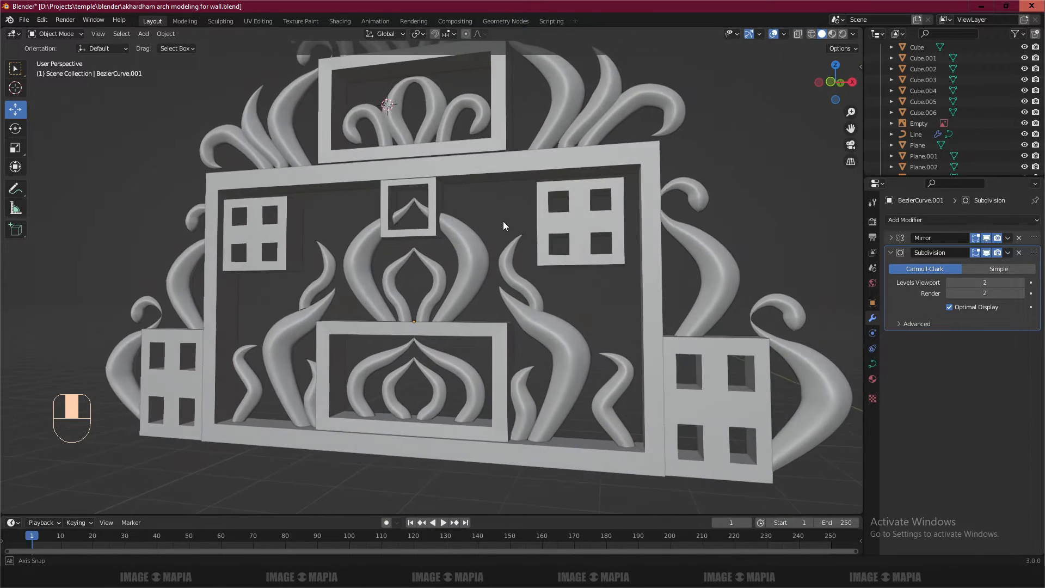
Return to the front wireframe view in Object Mode and select the left square lattice panel with four holes.
key("KP_1")
key("Tab")
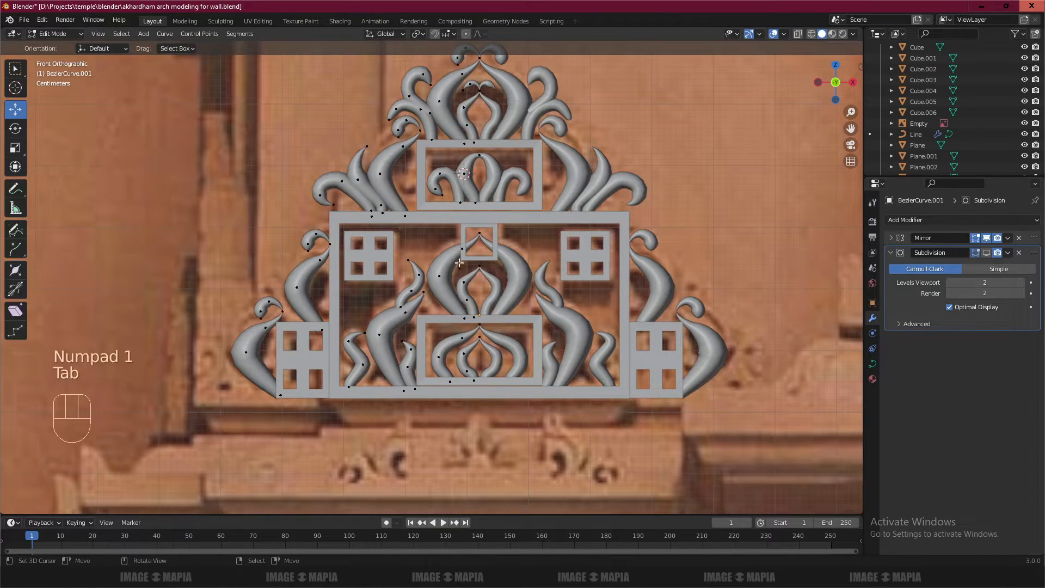
scroll(442, 259, "up", 4)
key("z")
scroll(442, 259, "down", 2)
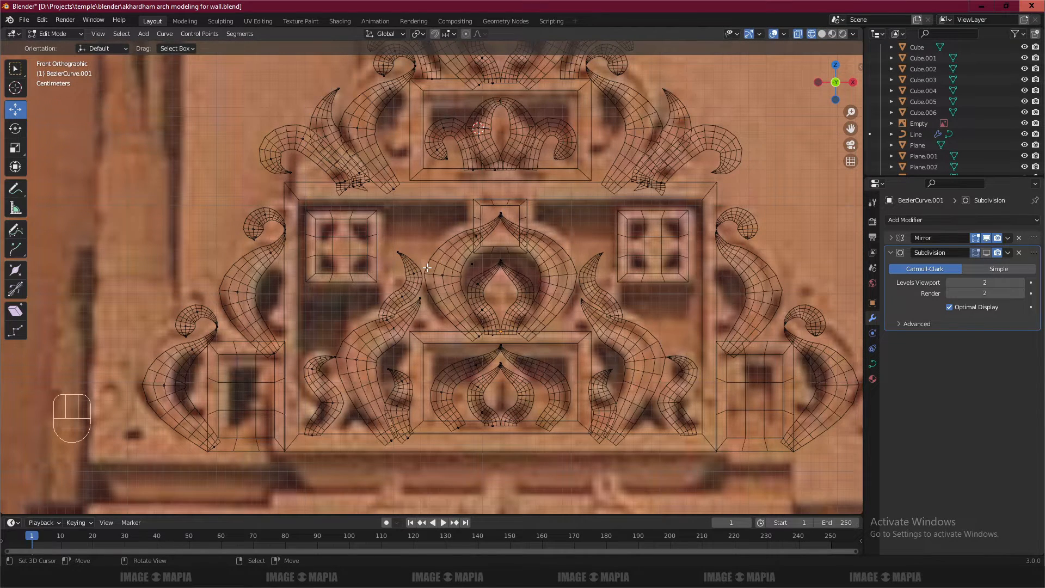
scroll(435, 263, "down", 2)
scroll(355, 241, "up", 2)
key("Tab")
left_click(339, 240)
left_click(652, 241, "shift")
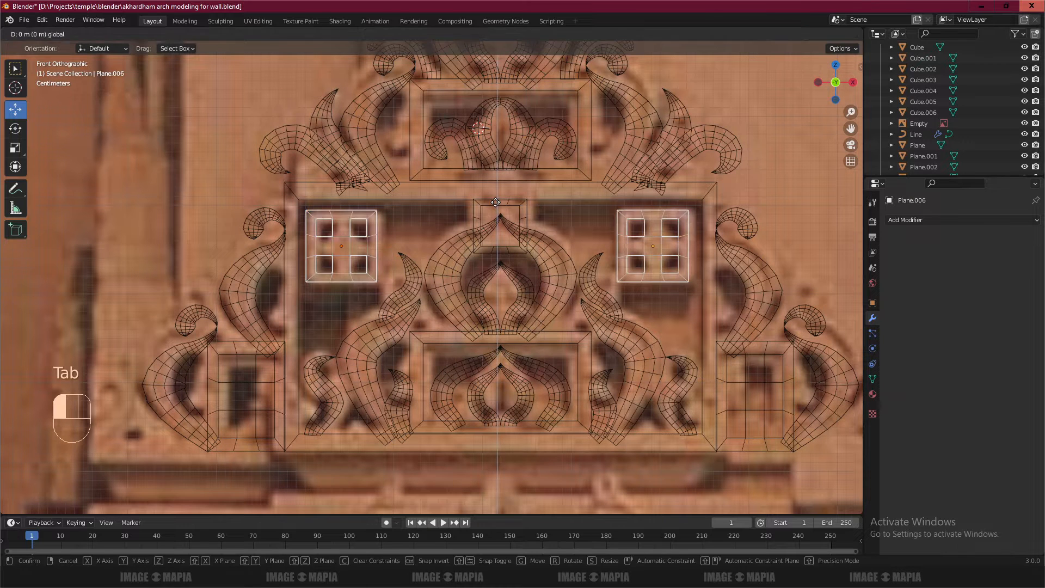
left_click_drag(496, 200, 495, 203)
key("ctrl+z")
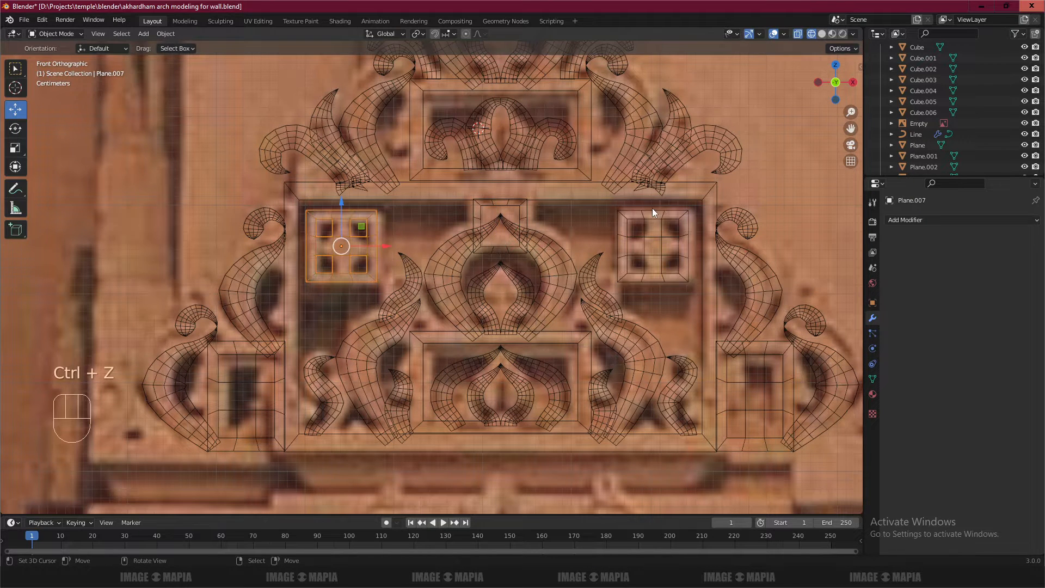
Apply the scale of the left and right square lattice panels.
key("n")
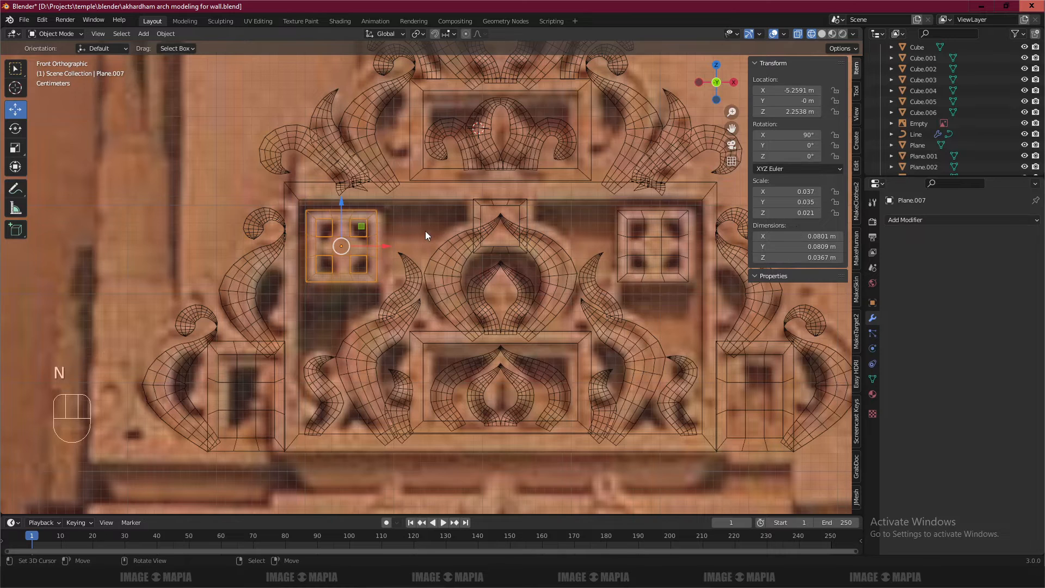
key("ctrl+a")
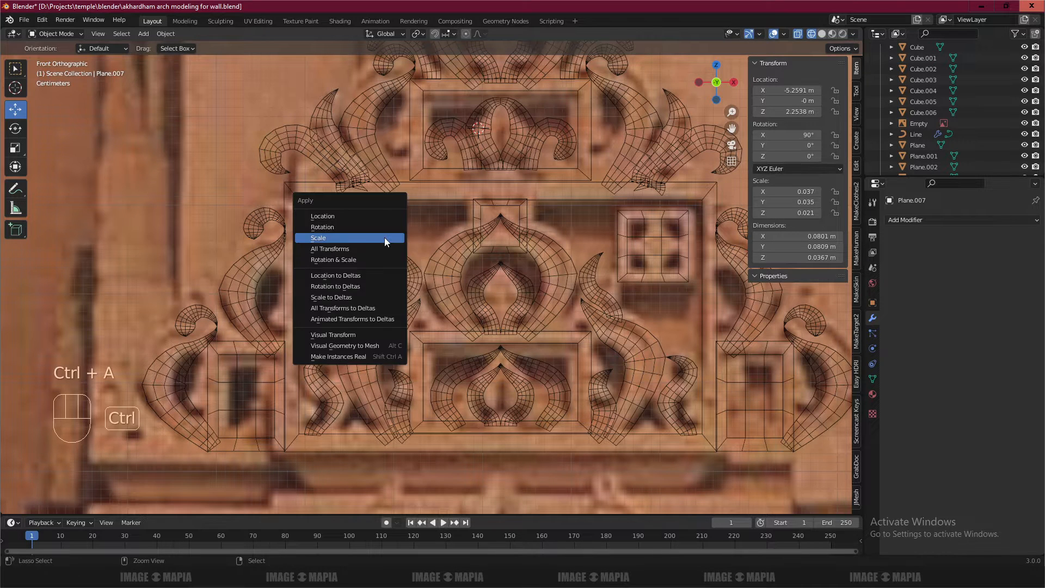
left_click(384, 235)
left_click(668, 235)
key("ctrl+a")
left_click(564, 217)
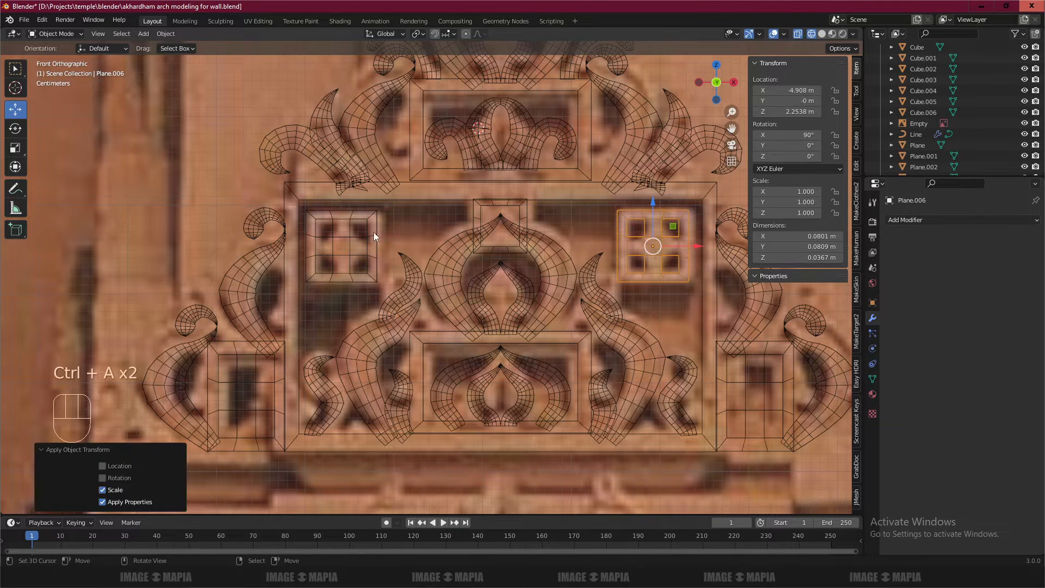
Set the scale of both square lattice panels to 1.1 on the X, Y and Z axes.
left_click(372, 232)
key("Return")
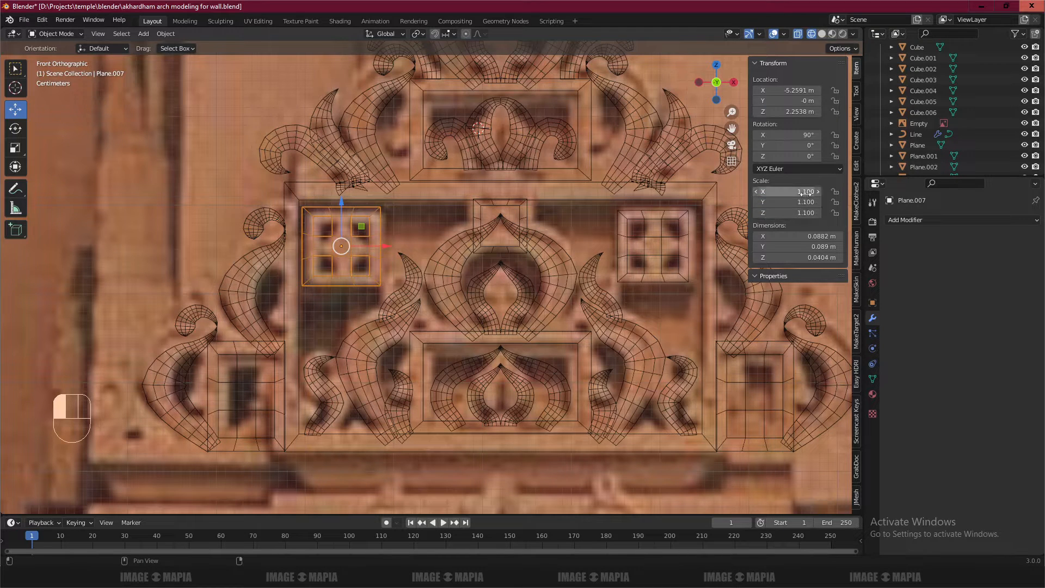
left_click(649, 240)
left_click(799, 192)
type("1.1")
key("Return")
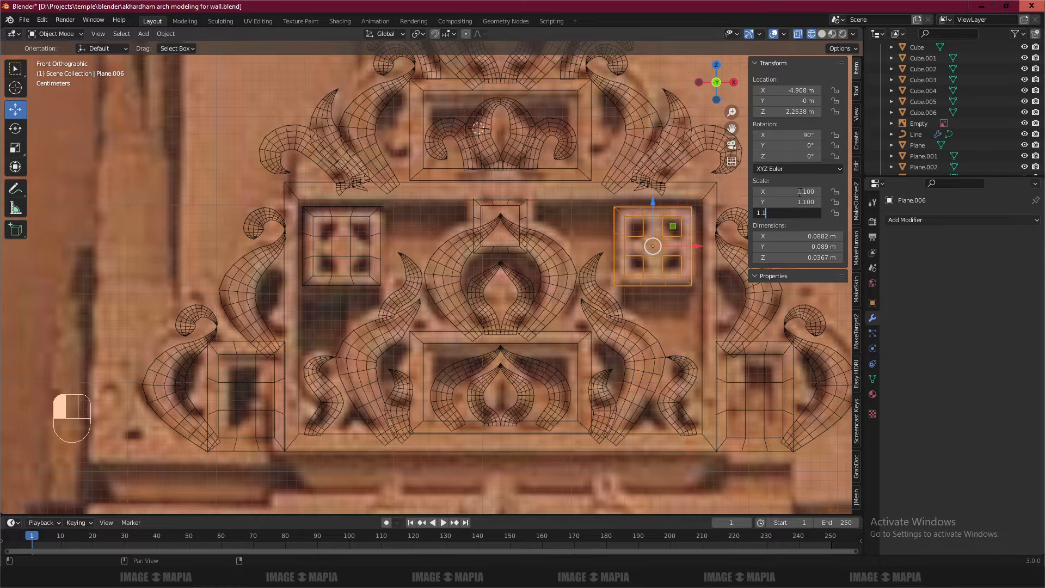
Move the right lattice panel 0.011757 m along X and raise it slightly into the frame's upper corner.
scroll(667, 231, "up", 2)
scroll(668, 230, "down", 1)
middle_click_drag(678, 225, 626, 233, "shift")
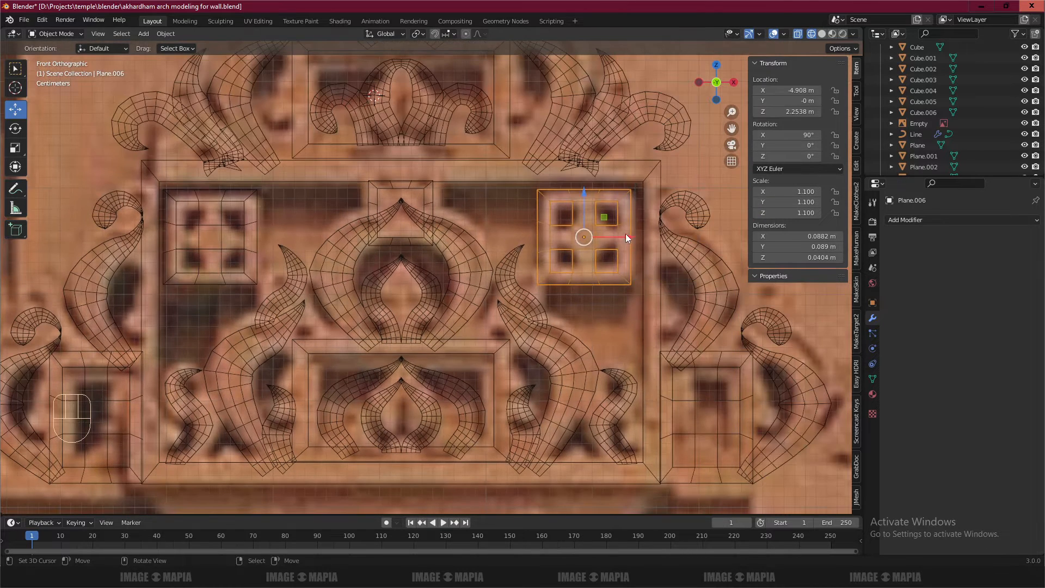
key("g")
left_click(641, 234)
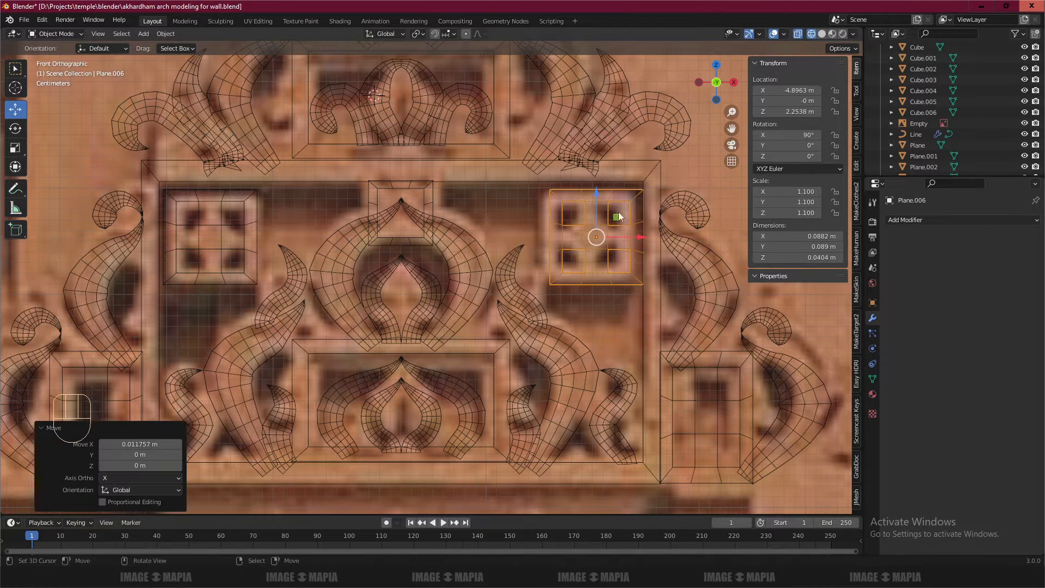
left_click_drag(597, 191, 597, 183)
Move the left lattice panel -0.004089 m along X and raise it to a Z location of 2.262 m.
left_click(242, 231)
left_click_drag(238, 235, 233, 234)
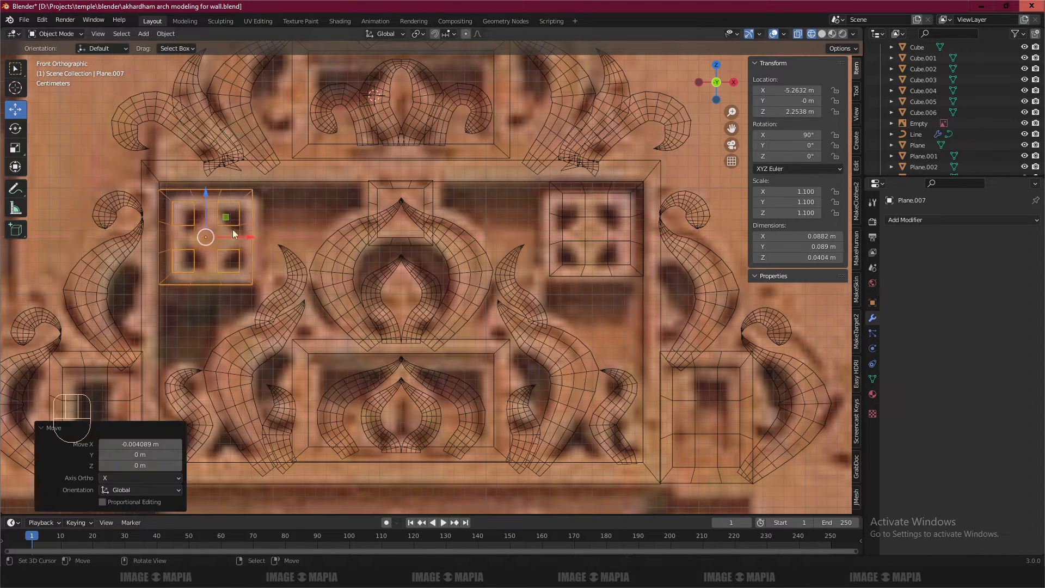
scroll(301, 199, "down", 3)
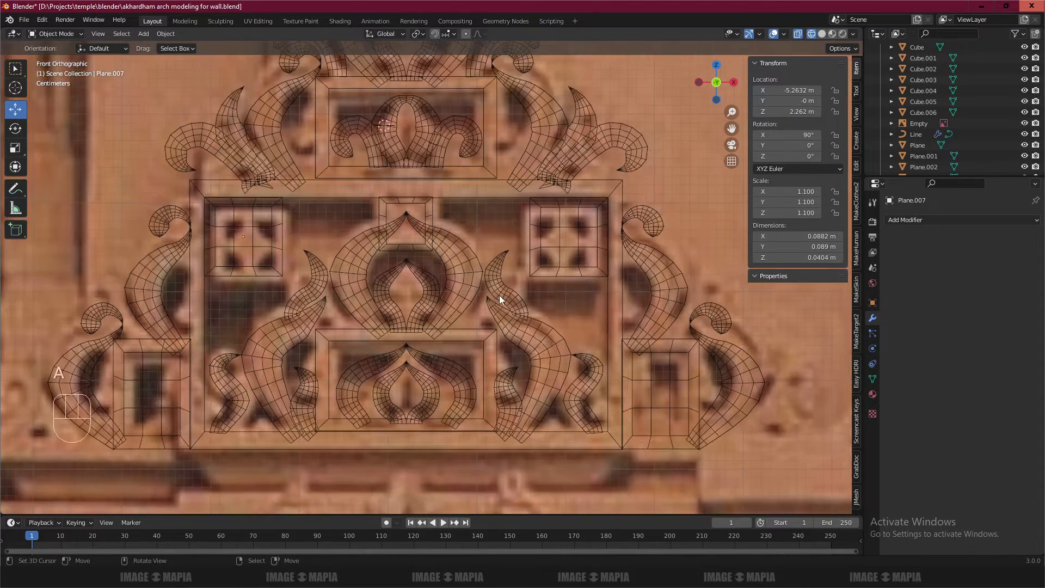
Save the temple arch file and hide the viewport's transform sidebar.
key("ctrl+s")
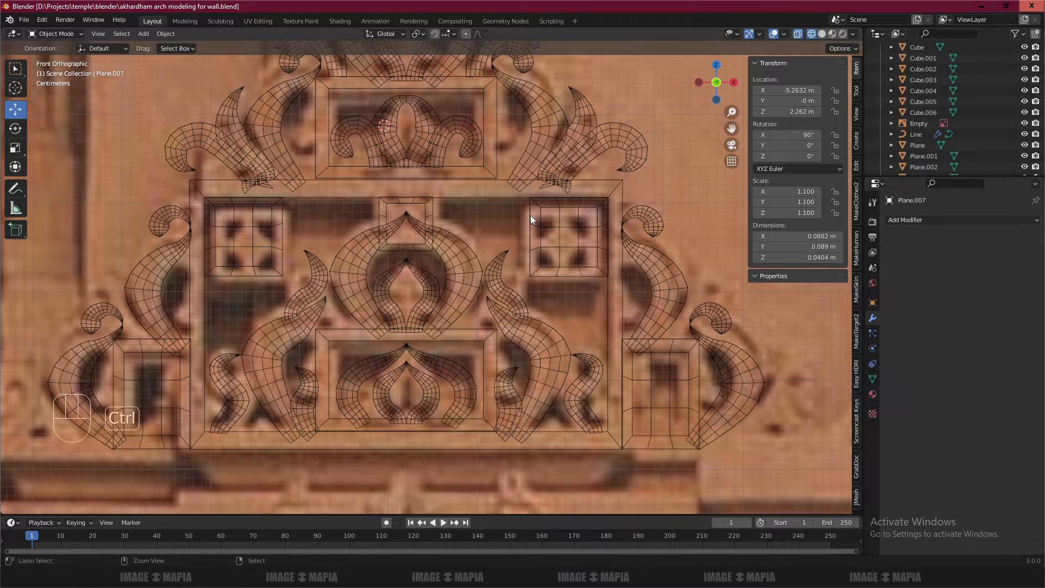
key("n")
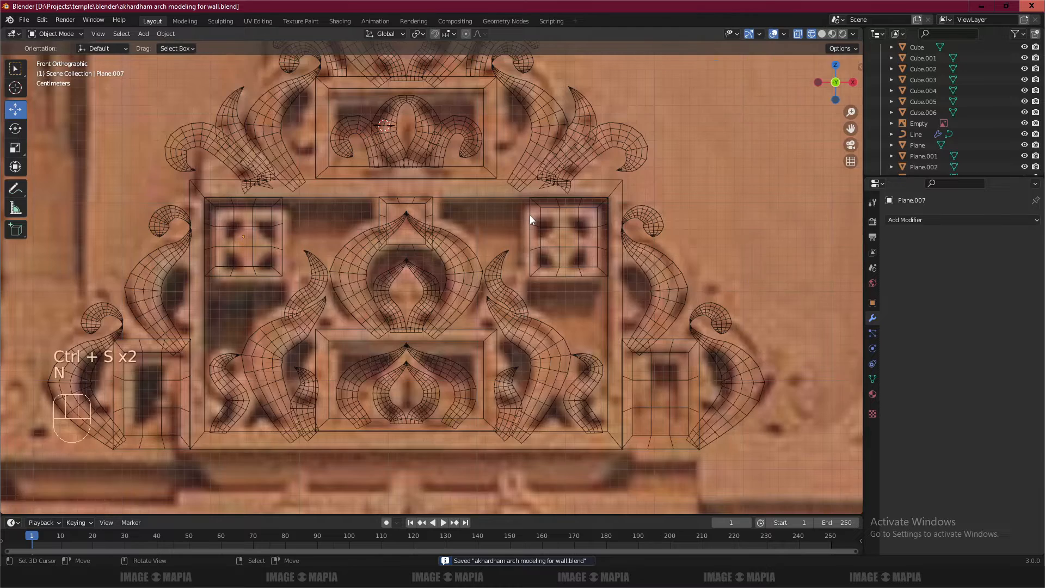
Draw a small C-shaped Bezier stroke in BezierCurve.001 inside the hollow of the scroll beside the left lattice panel.
scroll(530, 215, "down", 2)
middle_click_drag(412, 252, 440, 241, "shift")
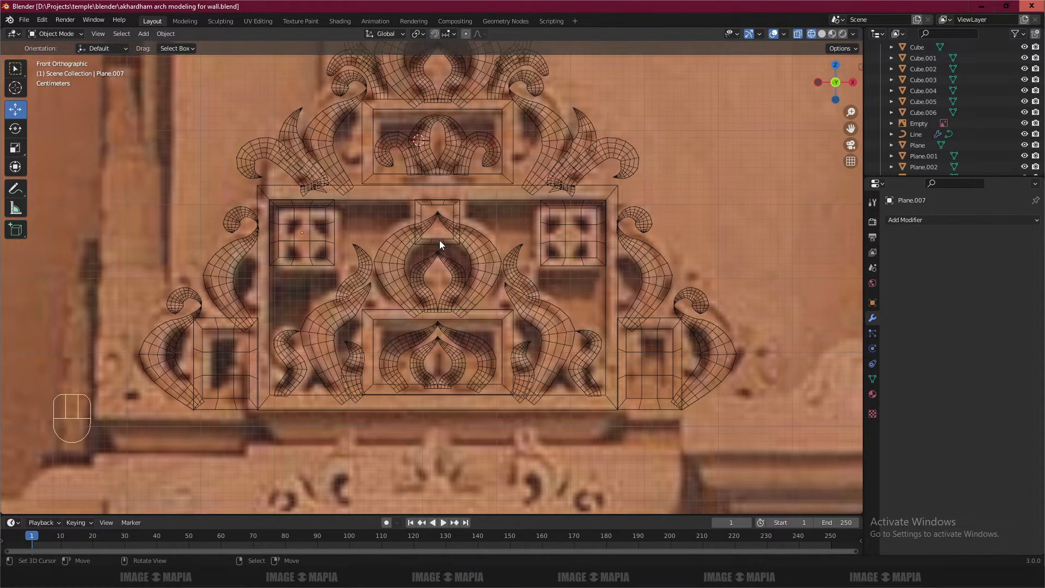
left_click(333, 161)
key("Tab")
middle_click_drag(378, 193, 428, 209, "shift")
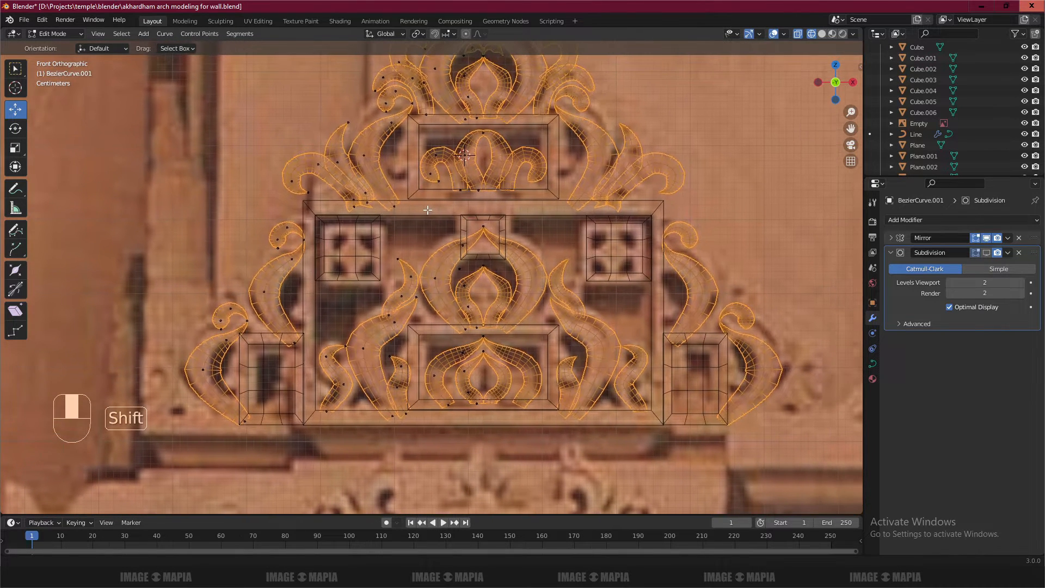
left_click(15, 232)
scroll(305, 304, "up", 4)
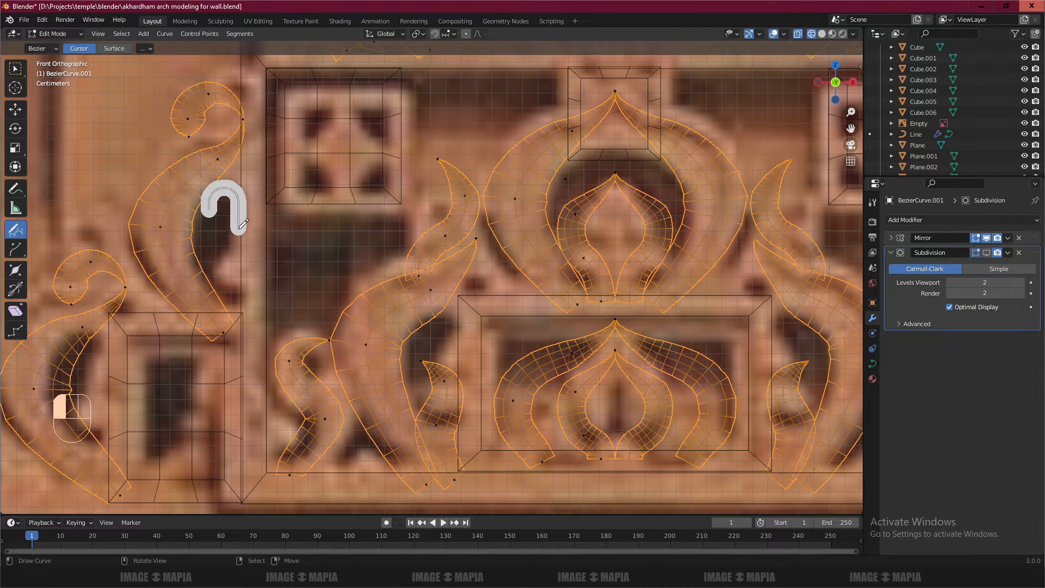
left_click_drag(217, 265, 216, 267)
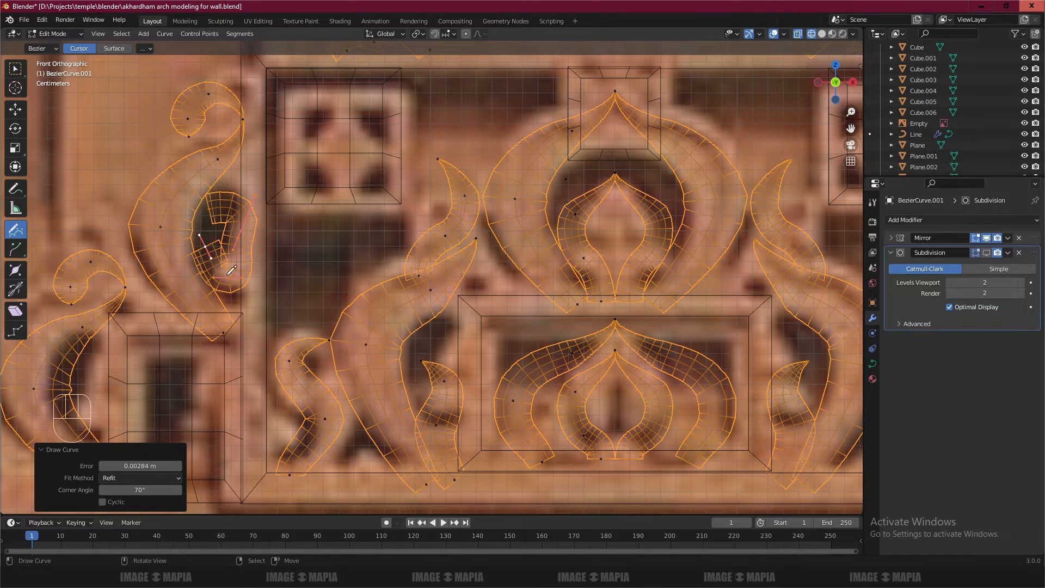
left_click(16, 110)
left_click(209, 208)
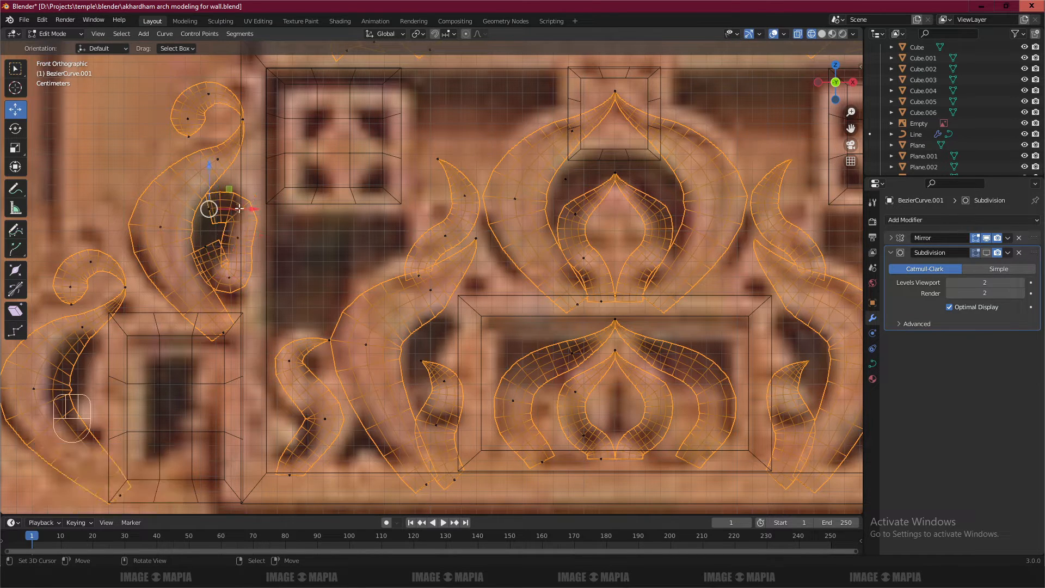
key("x")
left_click(229, 252)
key("ctrl+z")
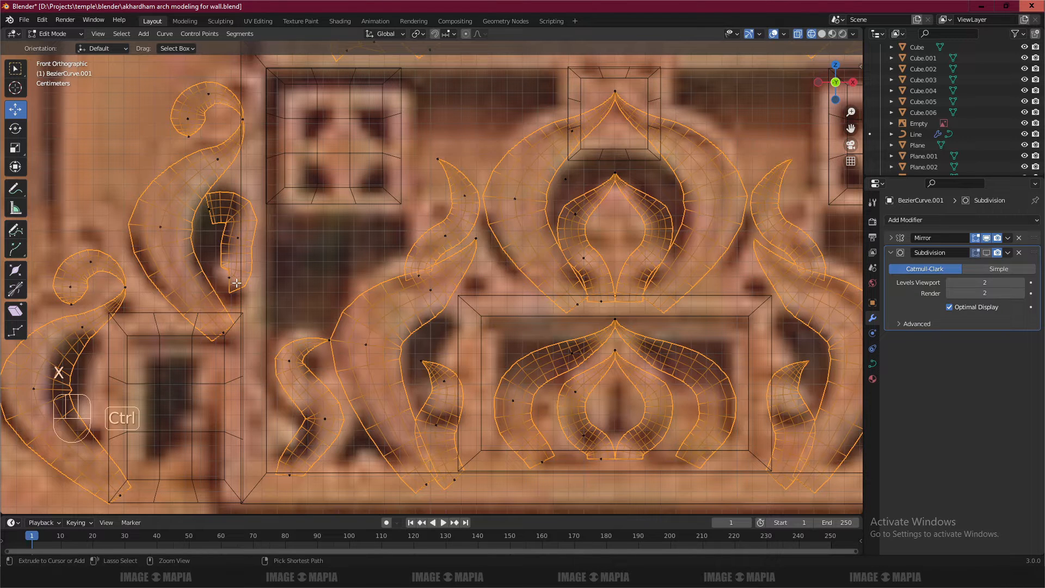
Taper both ends of the new C-shaped curve to points, shrinking the upper end's radius to 0.001.
key("alt+s")
left_click(206, 238)
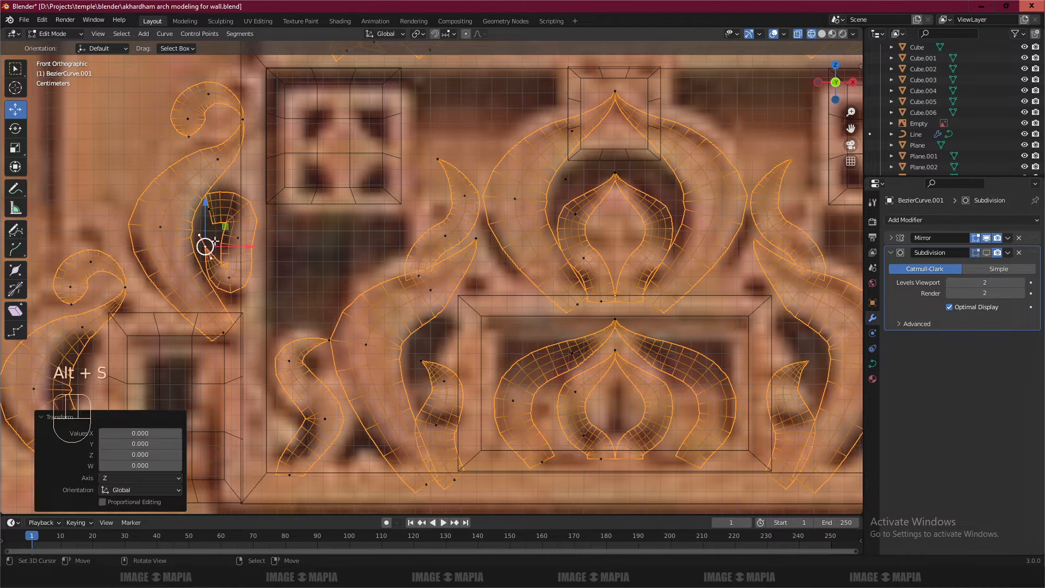
key("alt+s")
left_click(209, 209)
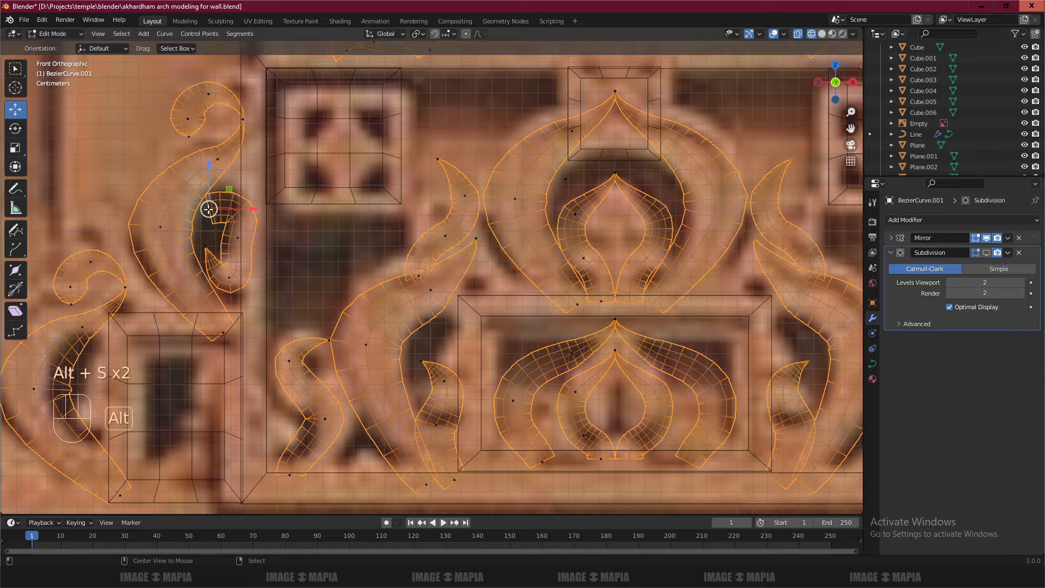
key("alt+s")
left_click(235, 201)
key("alt+s")
left_click(235, 201)
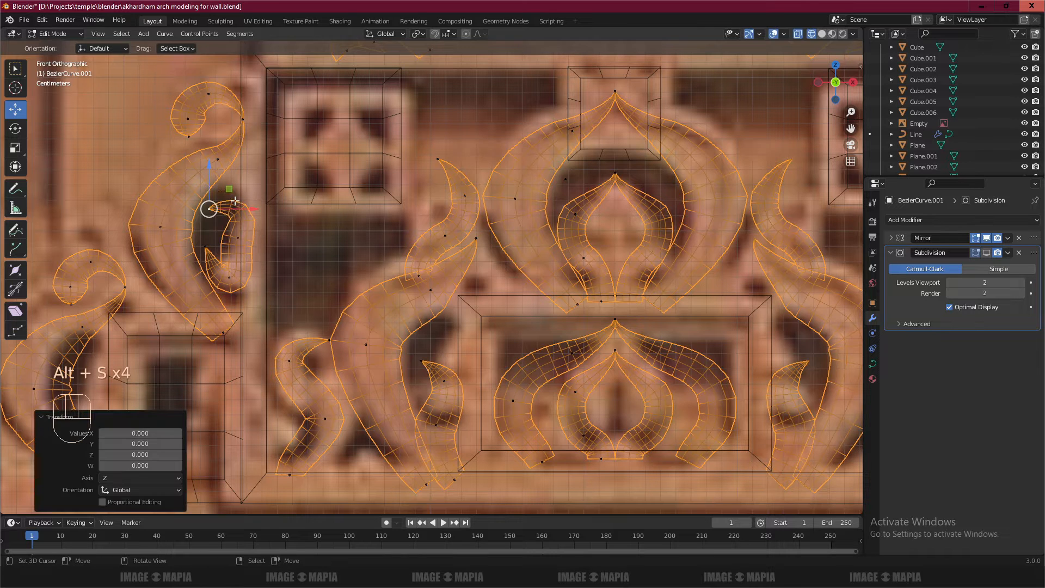
Move the small curve's upper tip -0.015383 m along X and -0.001183 m along Z toward the scroll's inner edge.
key("n")
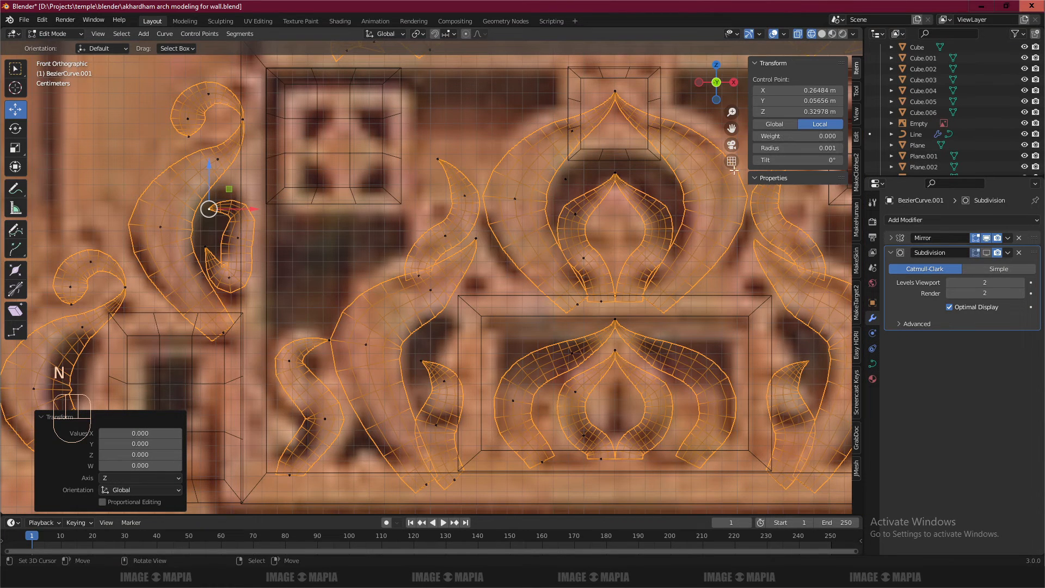
scroll(233, 226, "up", 1)
key("g")
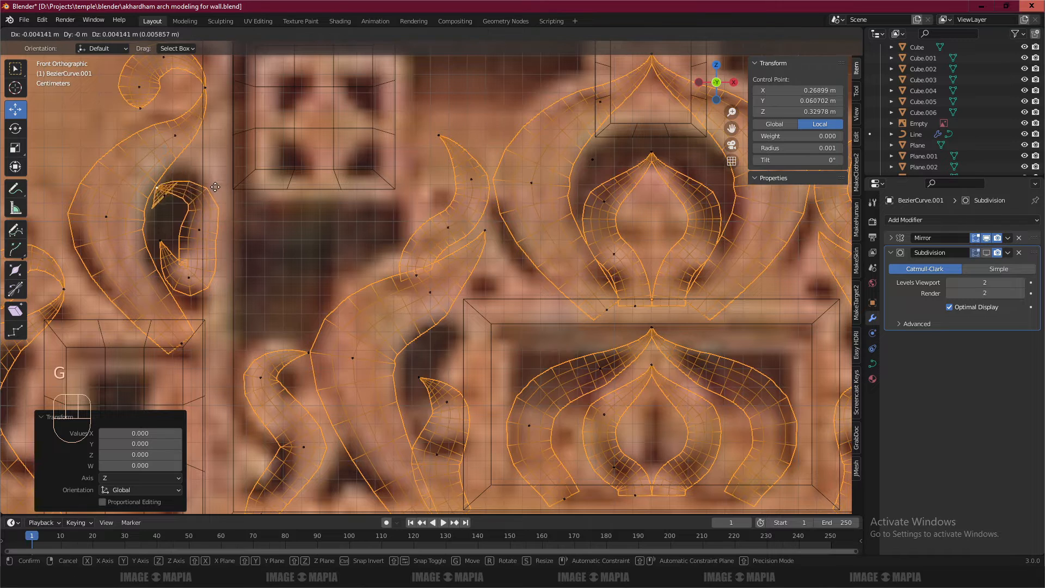
left_click(222, 198)
key("g")
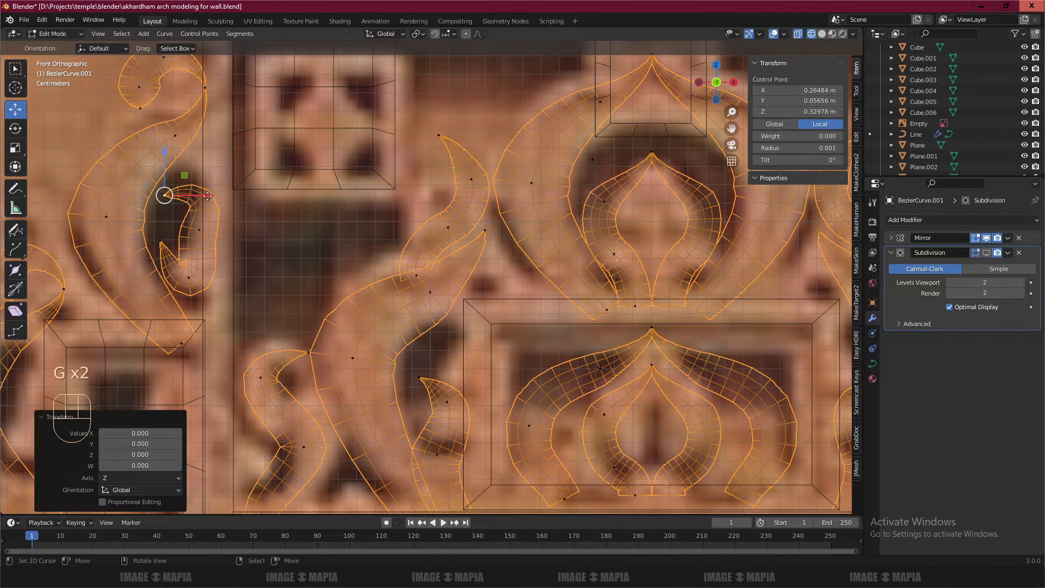
key("x")
left_click(225, 194)
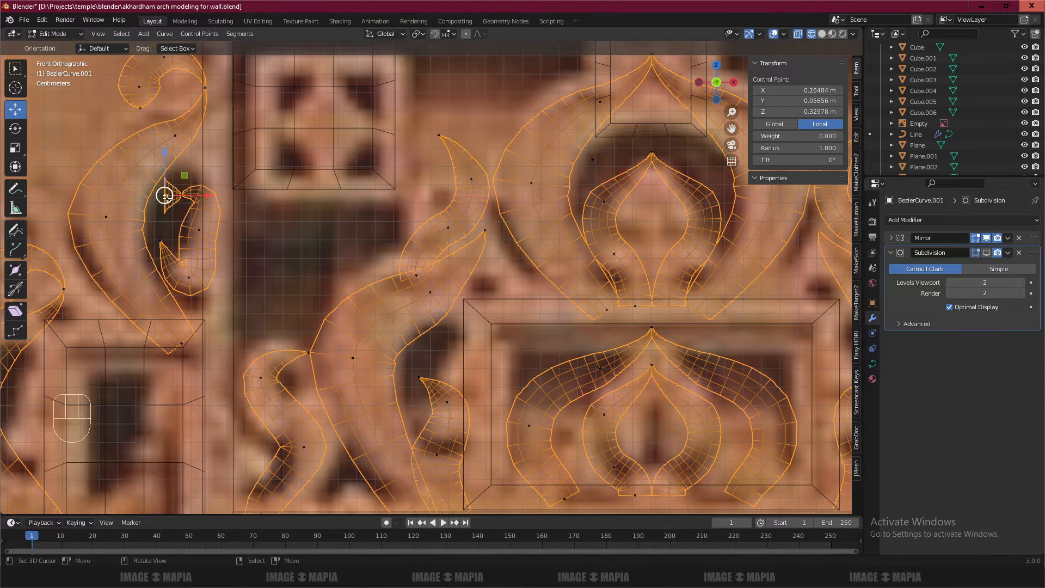
key("g")
left_click(163, 195)
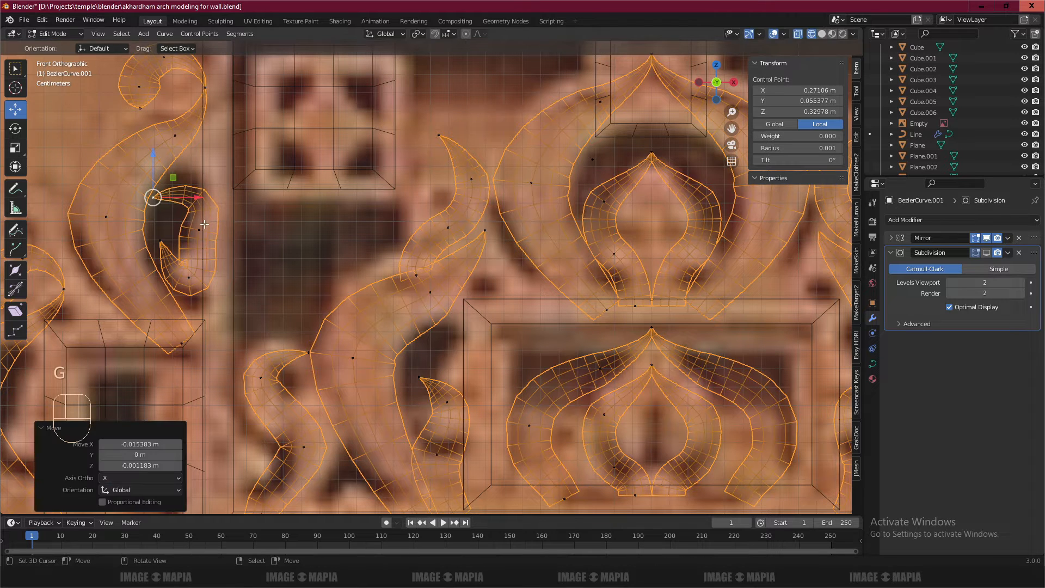
Adjust the small curve's right-side point and nudge its upper tip -0.001775 m along X and -0.001183 m along Z.
key("g")
left_click(188, 212)
key("g")
left_click(163, 195)
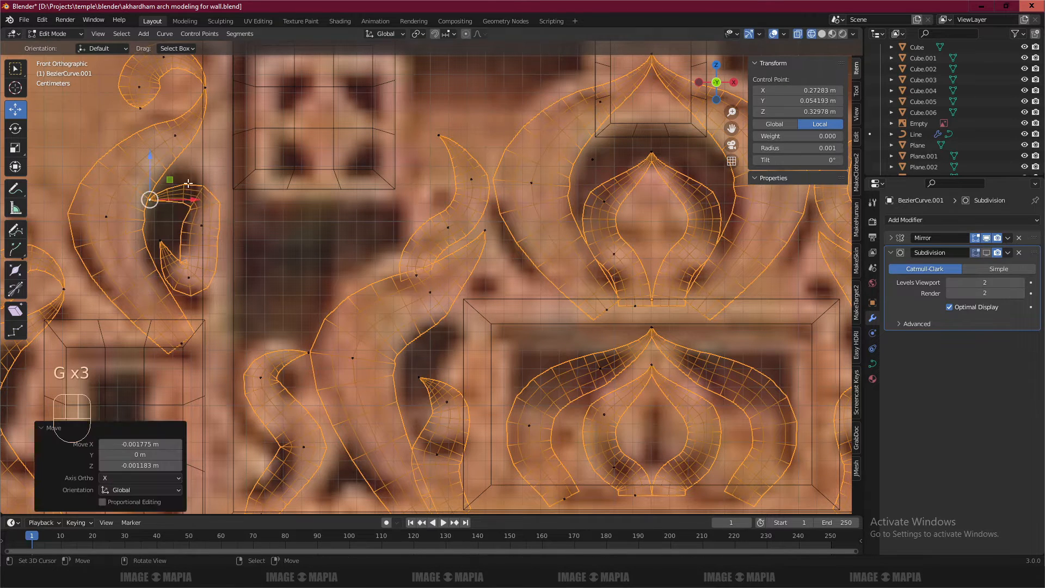
Move the small curve's lower tip outward, lower its bottom point 0.003846 m and lengthen that point's handles.
key("g")
left_click(185, 240)
key("g")
left_click(188, 283)
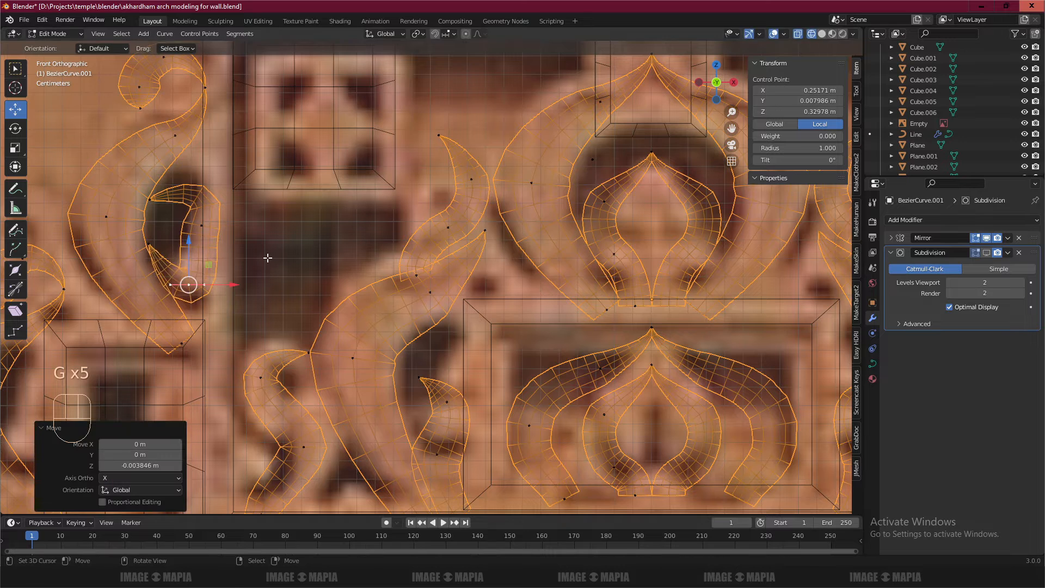
key("s")
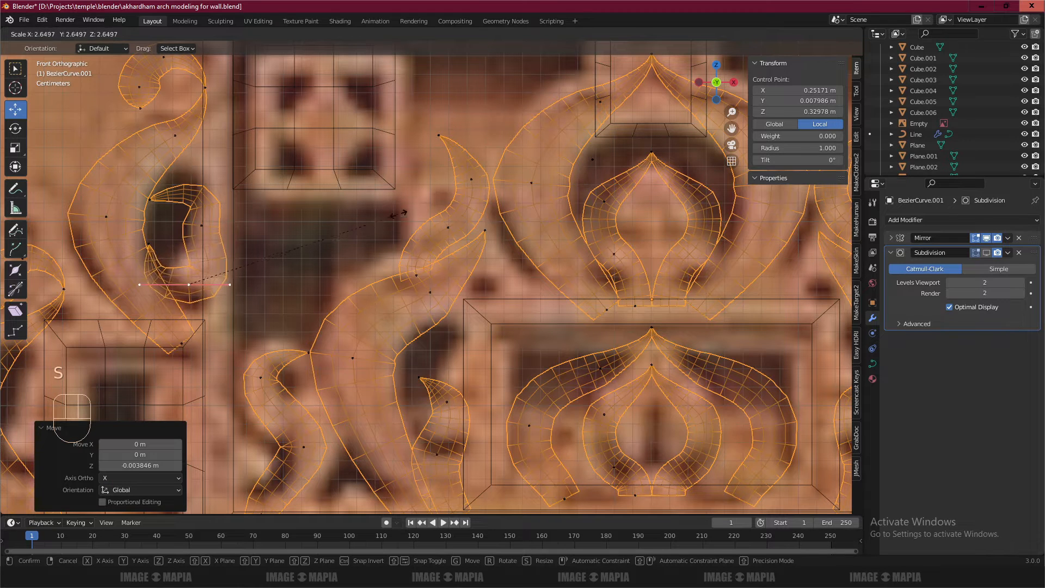
key("Escape")
Raise the small curve's right-side point 0.011833 m and rotate its handles about -60° to round the upper bend.
key("g")
left_click(248, 190)
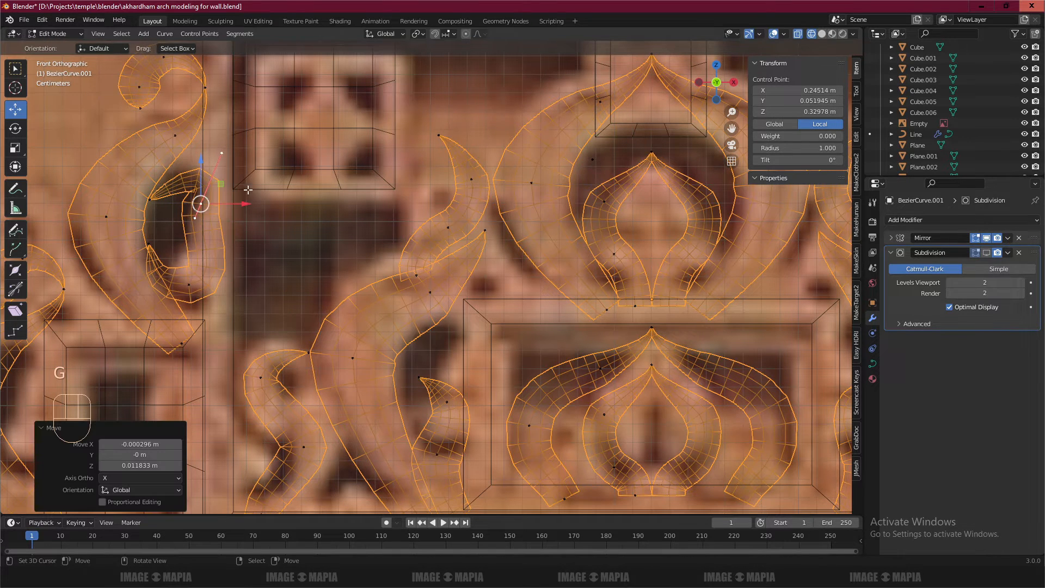
key("r")
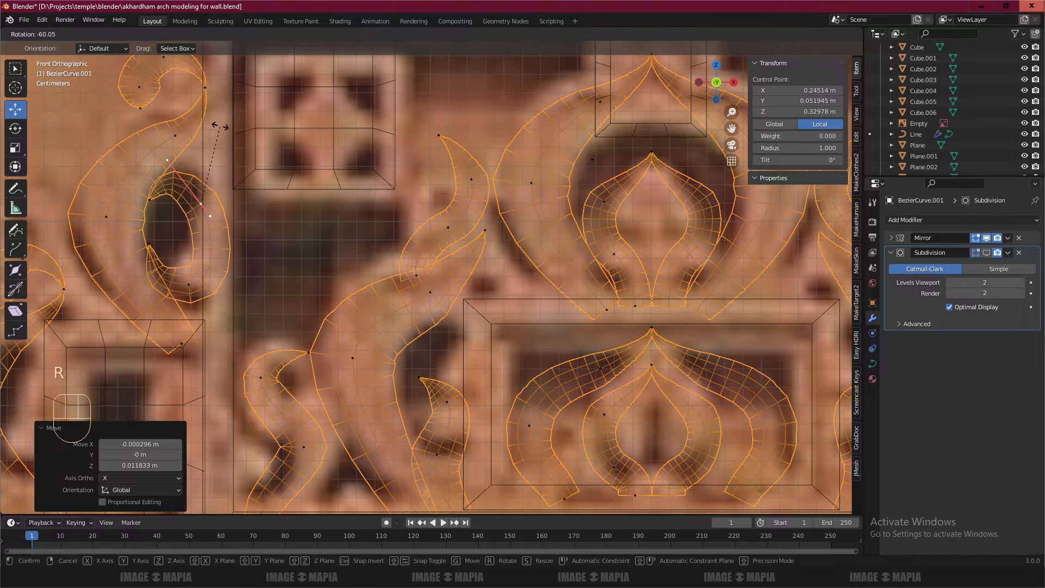
left_click(223, 134)
Lower the upper tip, move the lower tip 0.004141 m in X and 0.006804 m in Z, and rotate a tip's handles.
left_click(147, 197)
key("g")
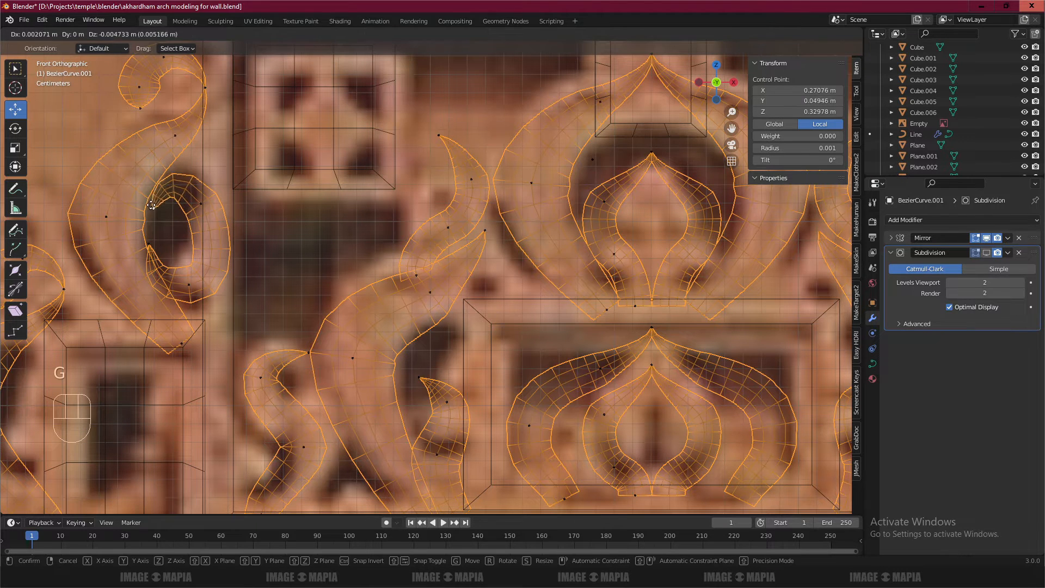
left_click(152, 222)
key("g")
left_click(156, 229)
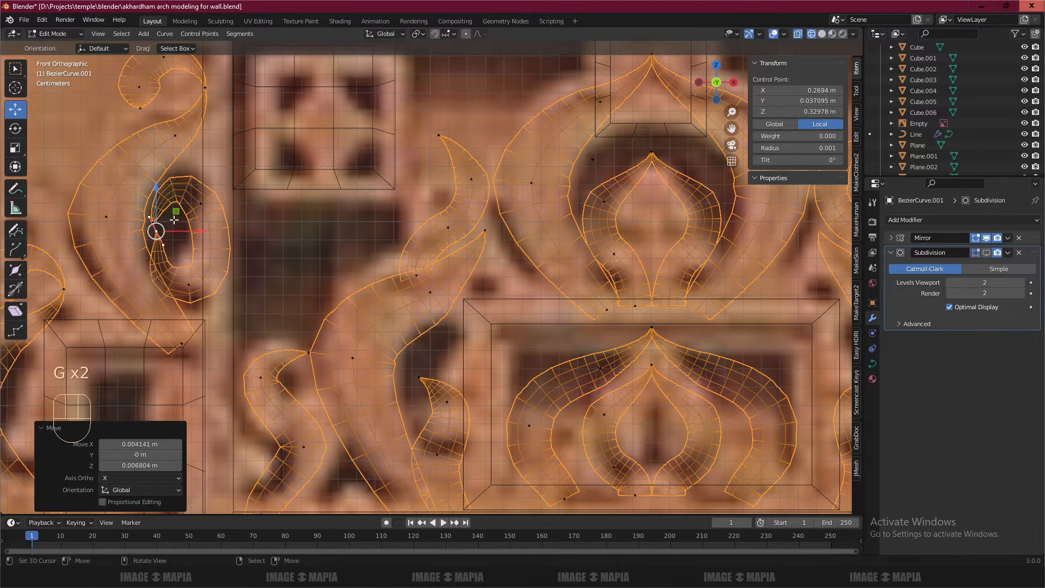
key("r")
left_click(192, 242)
Scale the bottom point's handles to 0.626 and rotate them about -16° to refine the lower bend.
left_click(189, 283)
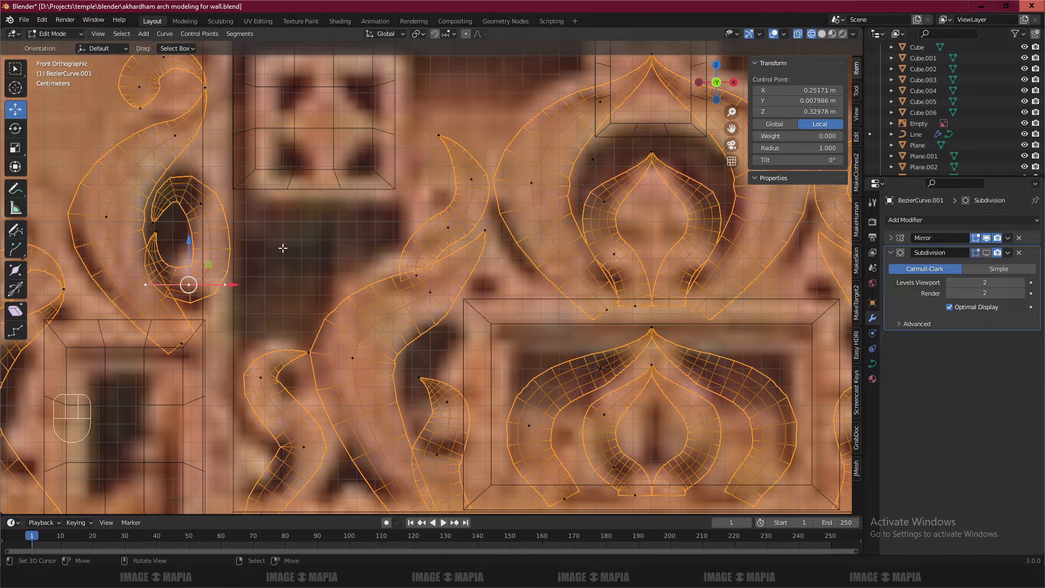
key("s")
left_click(240, 251)
key("r")
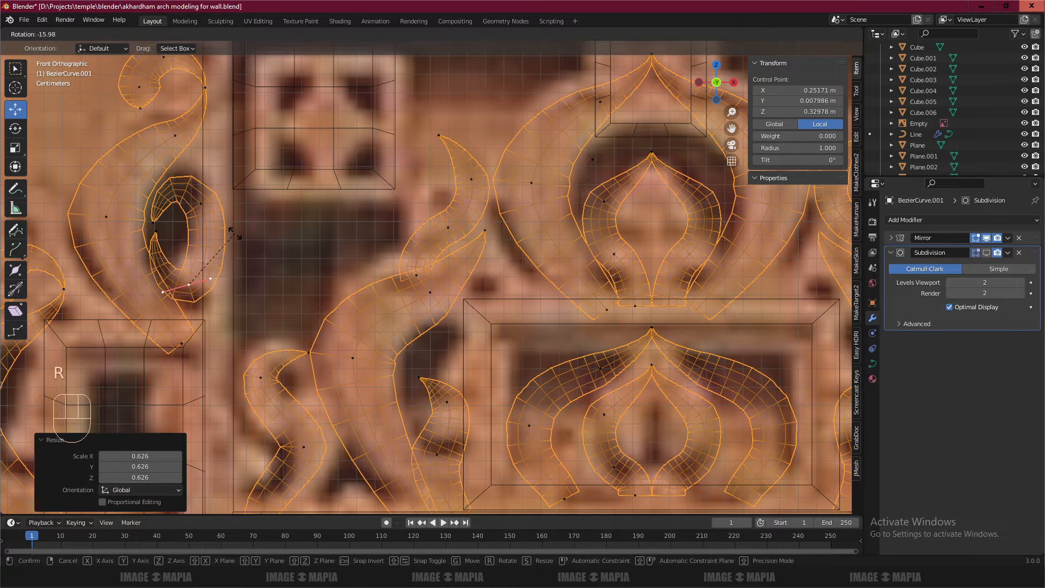
left_click(214, 248)
Select the whole small inner curve and move it -0.000887 m along X.
key("Tab")
key("Tab")
key("ctrl+l")
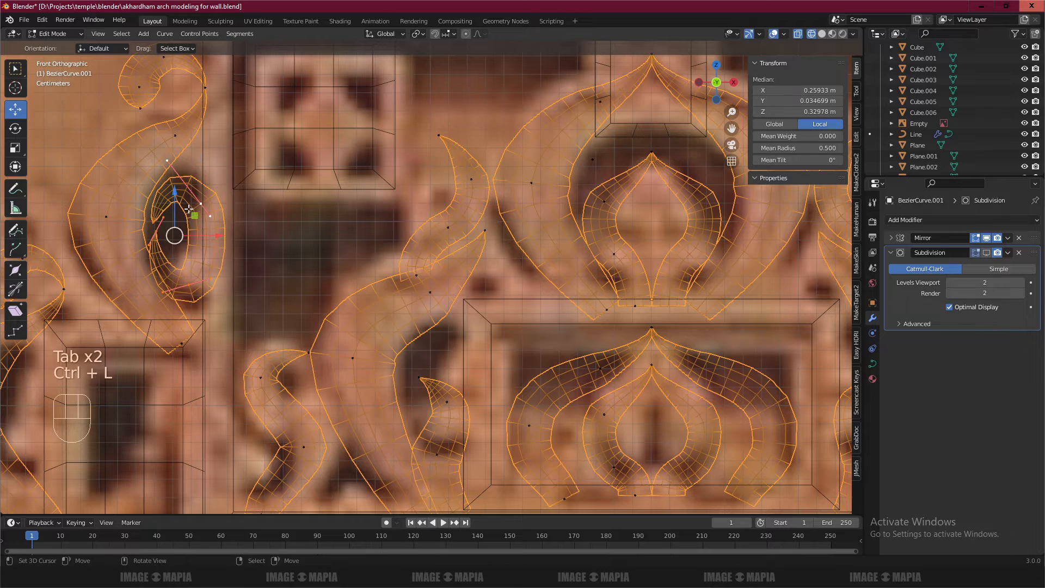
left_click_drag(217, 238, 215, 238)
Duplicate the inner curve into the hollow of the lower-left scroll, -0.07821 m along X, and nudge it about -0.0017 m further.
scroll(247, 224, "down", 2)
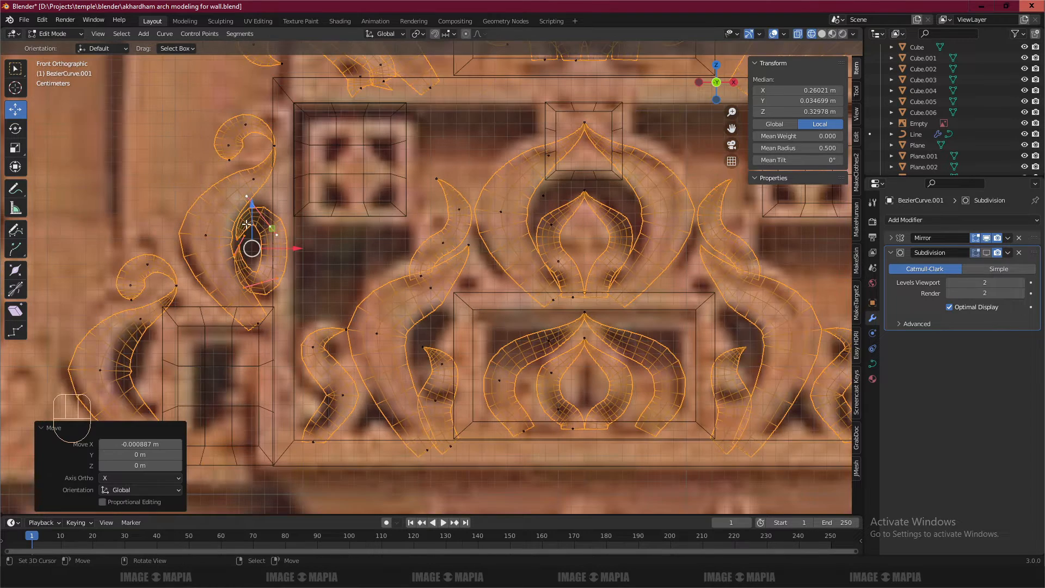
scroll(252, 223, "down", 1)
middle_click_drag(252, 223, 291, 205, "shift")
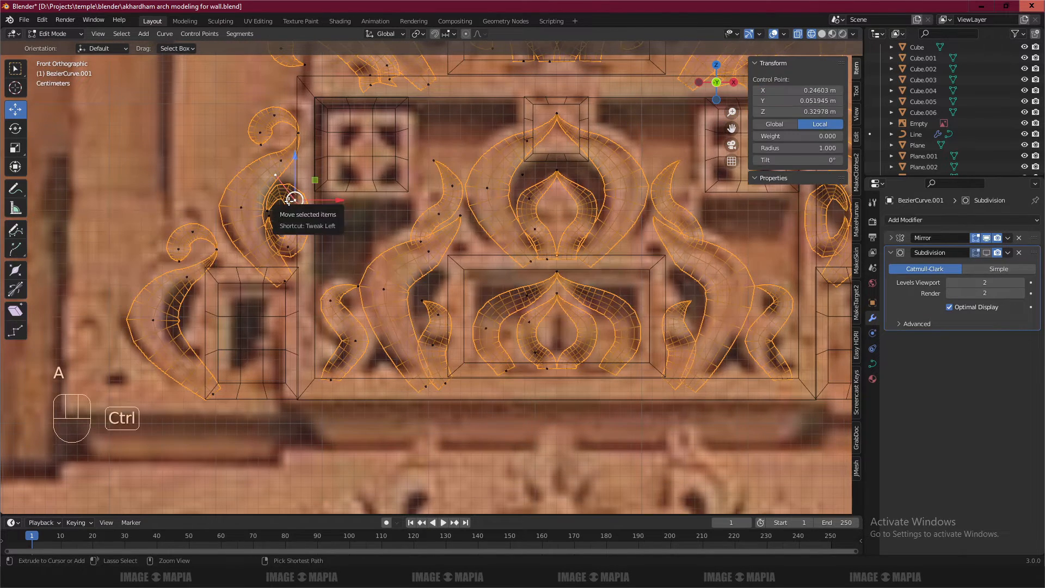
key("ctrl+l")
scroll(289, 201, "up", 3)
key("shift+d")
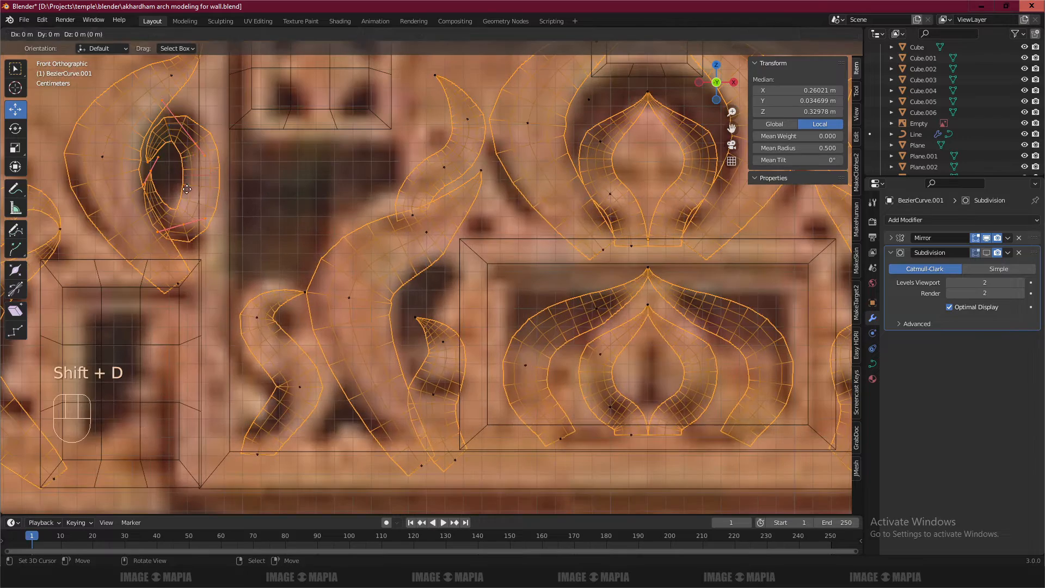
scroll(195, 192, "down", 3)
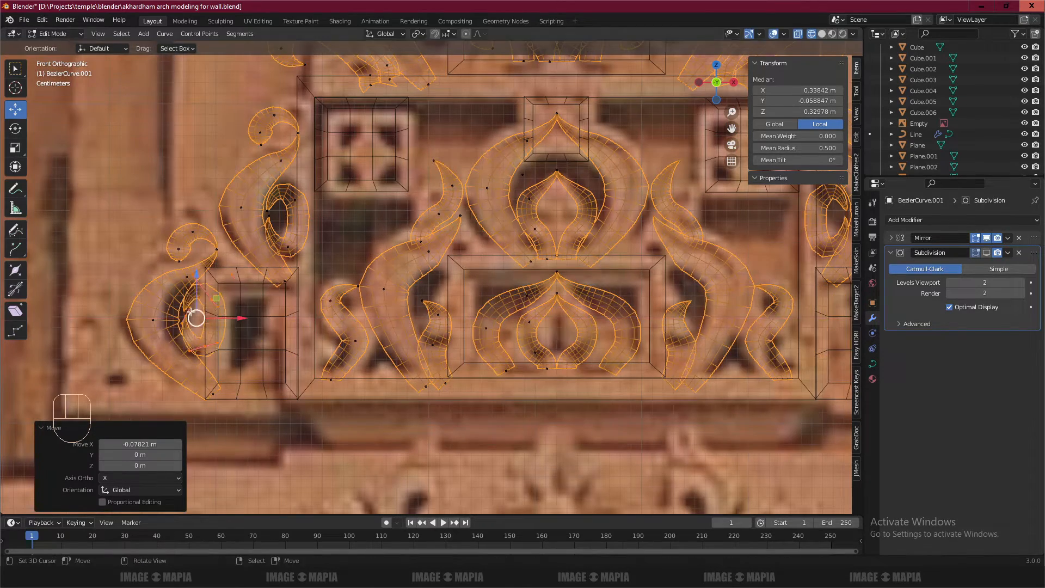
scroll(298, 282, "up", 4)
middle_click_drag(299, 282, 275, 283, "shift")
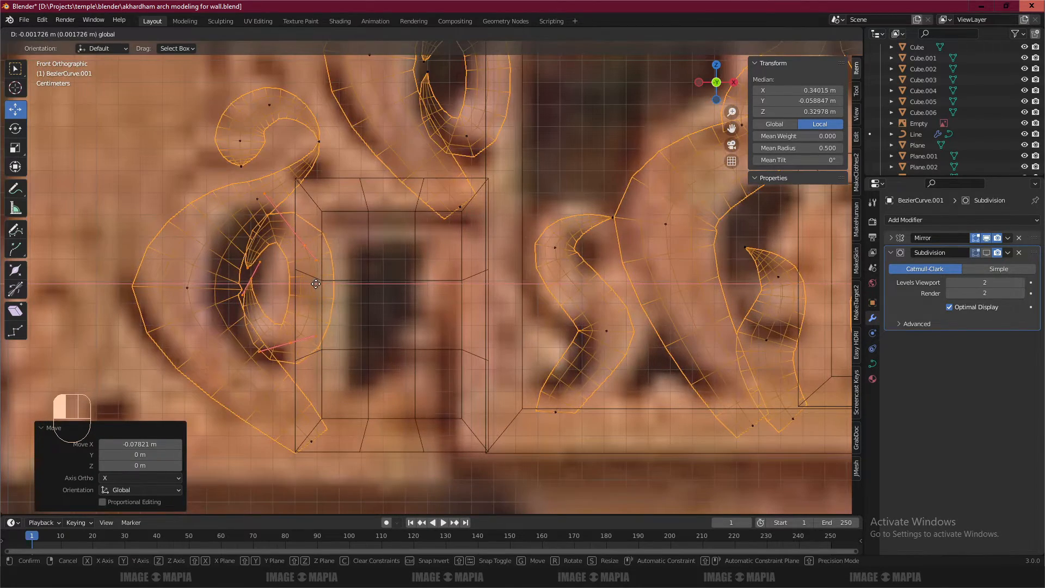
left_click(315, 284)
Duplicate the inner curve again, moving the copy 0.21494 m in X and 0.28781 m in Z into the scroll beside the upper panel.
scroll(314, 284, "down", 5)
middle_click_drag(337, 275, 314, 316, "shift")
key("shift+d")
key("g")
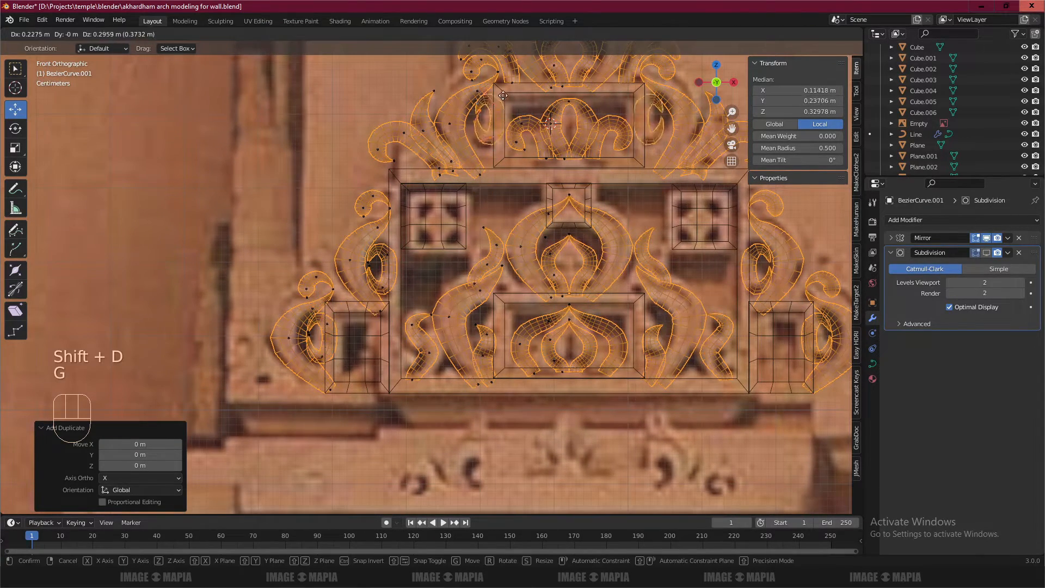
left_click(494, 127)
scroll(493, 127, "up", 5)
key("g")
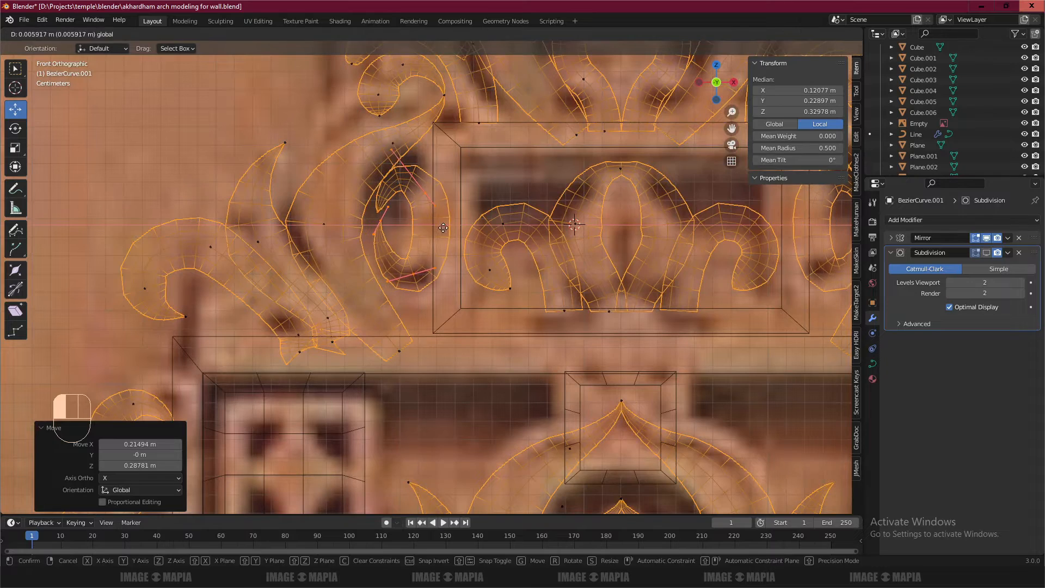
left_click(846, 224)
Enable the Subdivision modifier's viewport display, and shift the upper copy -0.005325 m along Z and slightly toward negative X.
left_click(987, 252)
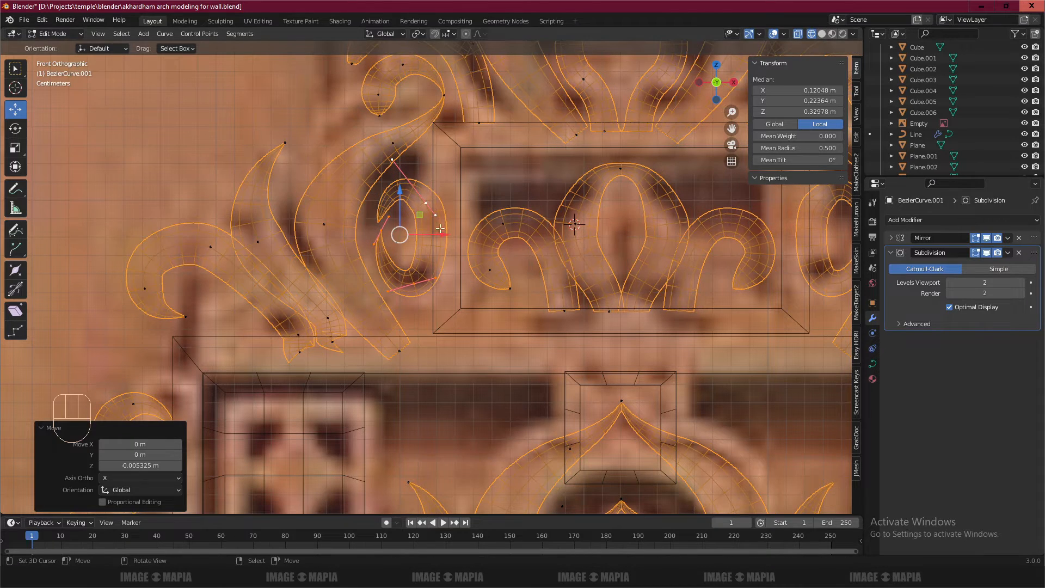
left_click_drag(443, 233, 437, 233)
Select the whole inner curve in the scroll beside the main frame and shift it slightly upward along Z.
scroll(437, 233, "down", 1)
middle_click_drag(435, 234, 543, 66, "shift")
left_click(318, 339)
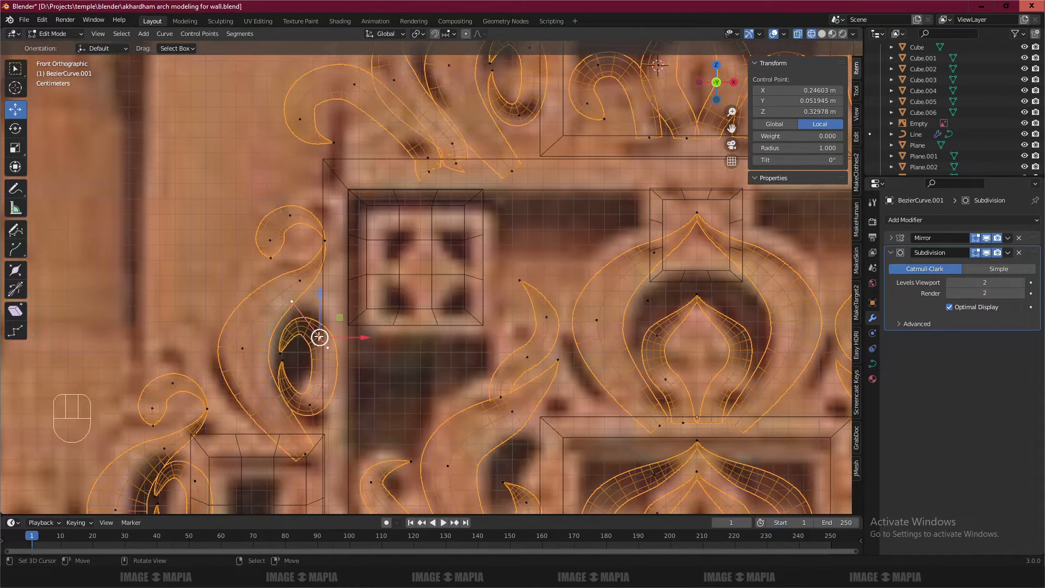
key("ctrl+l")
left_click_drag(303, 325, 302, 317)
key("a")
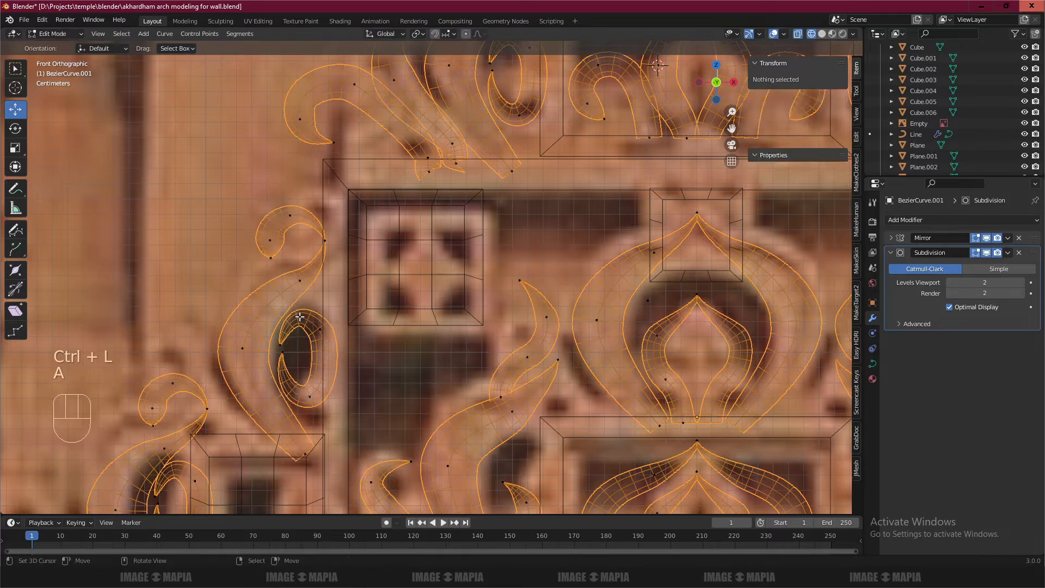
Examine how the inner curls fit their scrolls and the reference photo across the whole arch.
scroll(230, 444, "down", 1)
mouse_move(231, 444)
middle_mouse_down("shift")
mouse_move(271, 322)
mouse_move(227, 456)
middle_mouse_up("shift")
scroll(271, 322, "up", 1)
scroll(295, 325, "down", 1)
scroll(448, 201, "down", 2)
middle_click_drag(448, 200, 421, 183, "shift")
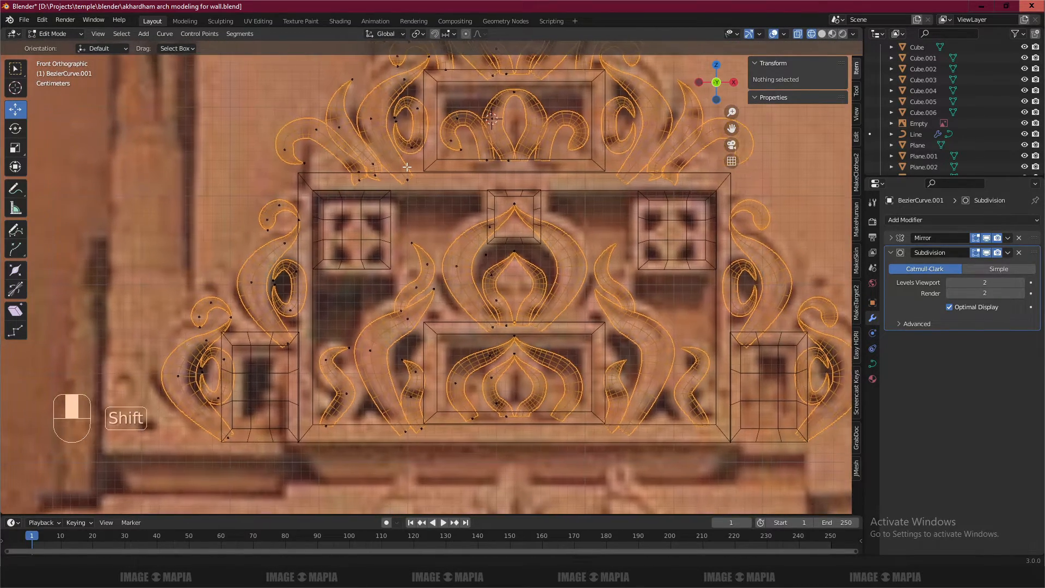
scroll(421, 182, "down", 2)
middle_click_drag(405, 258, 330, 259, "shift")
scroll(330, 259, "down", 1)
scroll(401, 254, "up", 2)
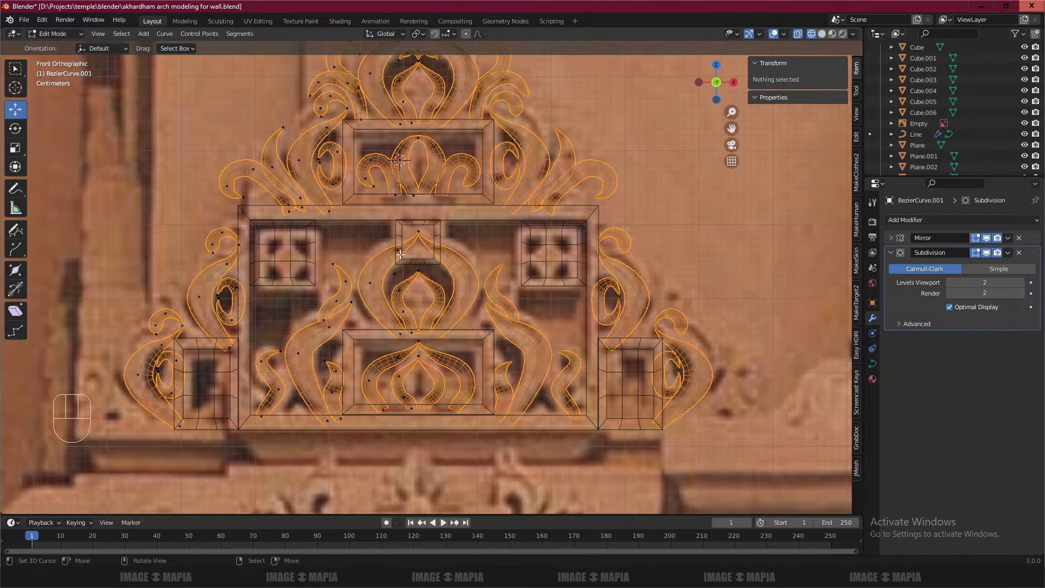
Leave Edit Mode and examine the depth placement of the ornaments in solid shading from an oblique view.
key("Tab")
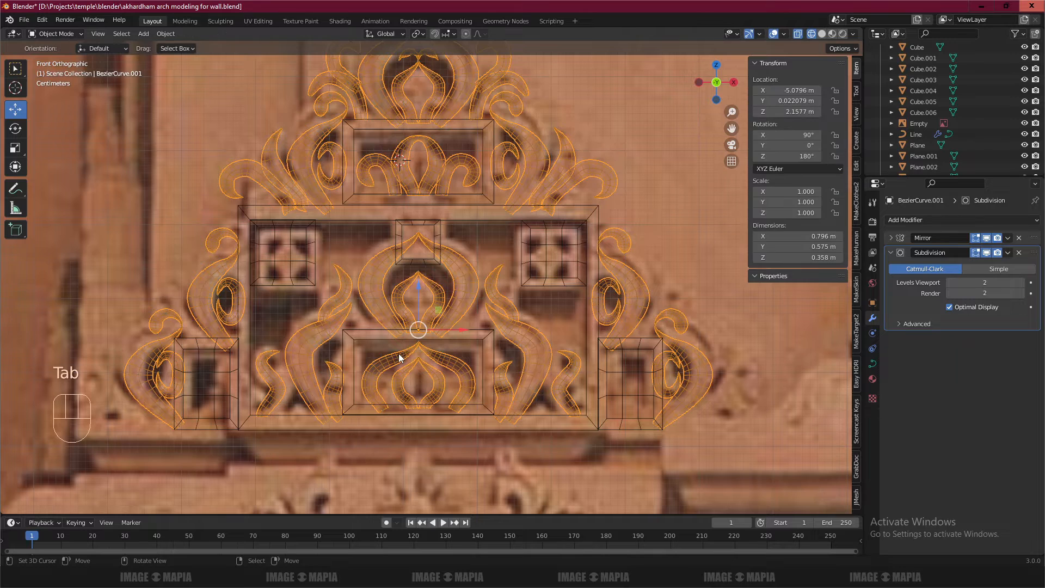
key("a")
key("a")
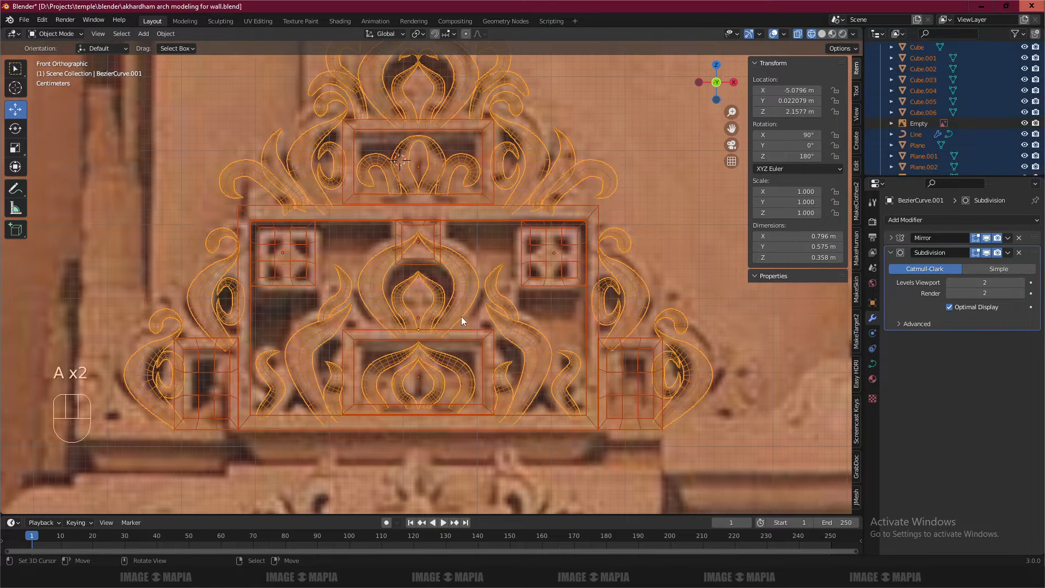
key("z")
key("a")
scroll(446, 322, "down", 8)
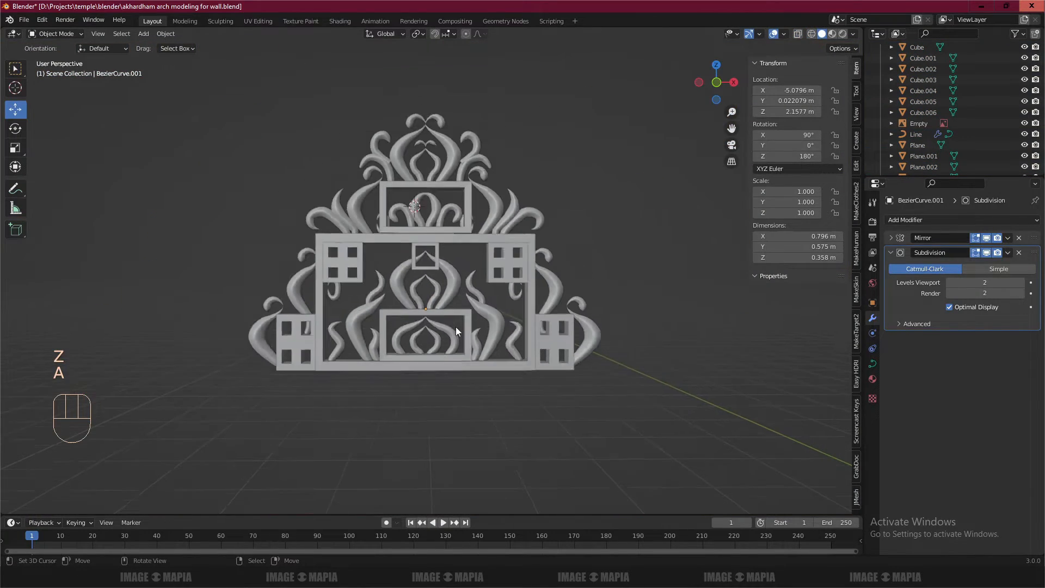
middle_click_drag(472, 326, 312, 299, "shift")
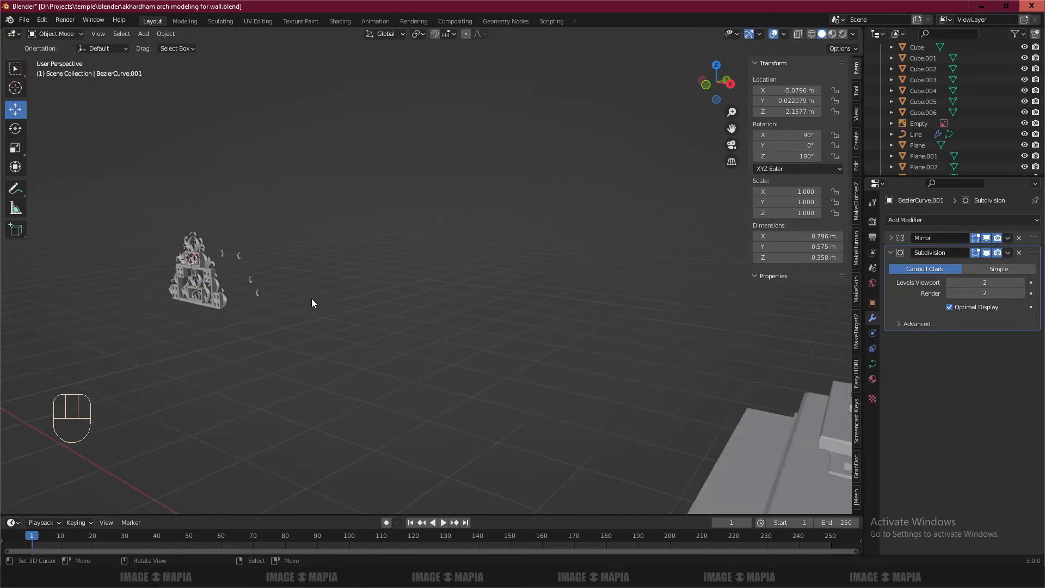
Select the inner curls floating off the arch, move them -0.31905 m along Y onto the ornament's plane, and fine-tune by 0.001022 m.
scroll(438, 294, "up", 6)
key("Tab")
middle_click_drag(351, 217, 284, 231)
key("b")
left_click_drag(247, 131, 298, 268)
key("KP_3")
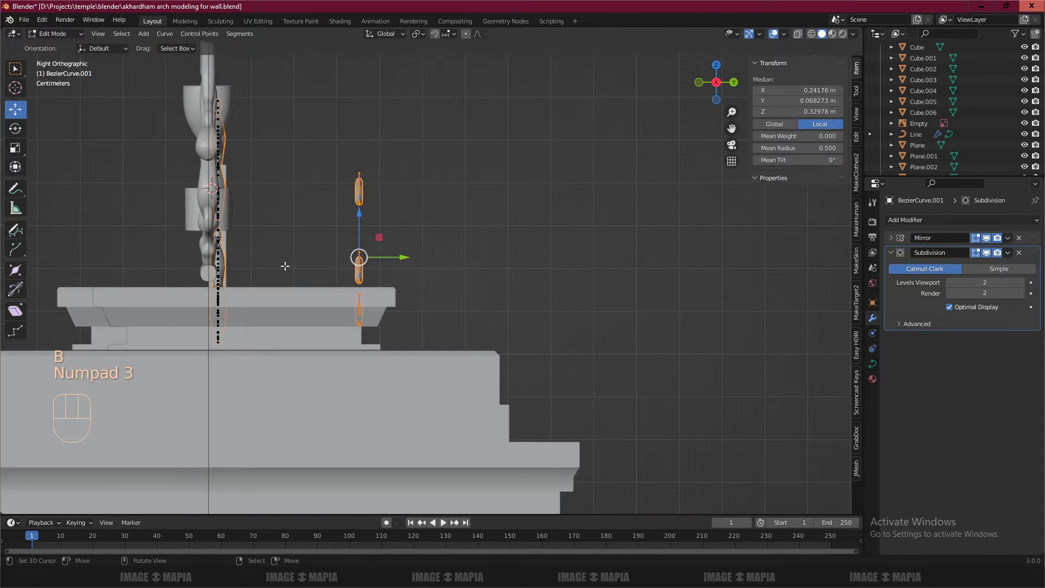
key("z")
left_click_drag(391, 254, 226, 252)
scroll(355, 257, "up", 4)
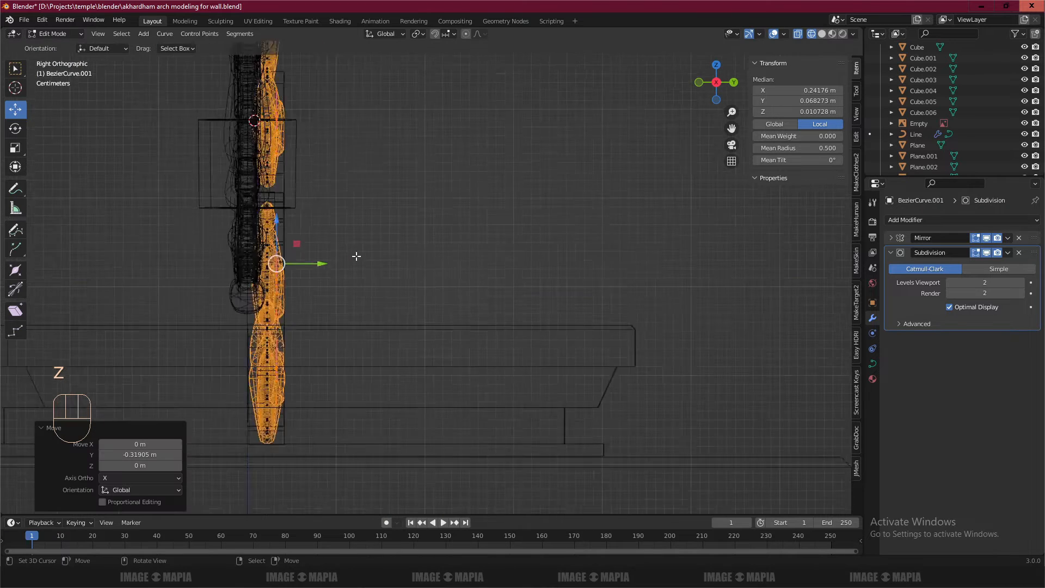
left_click_drag(292, 262, 278, 264)
key("KP_3")
key("KP_1")
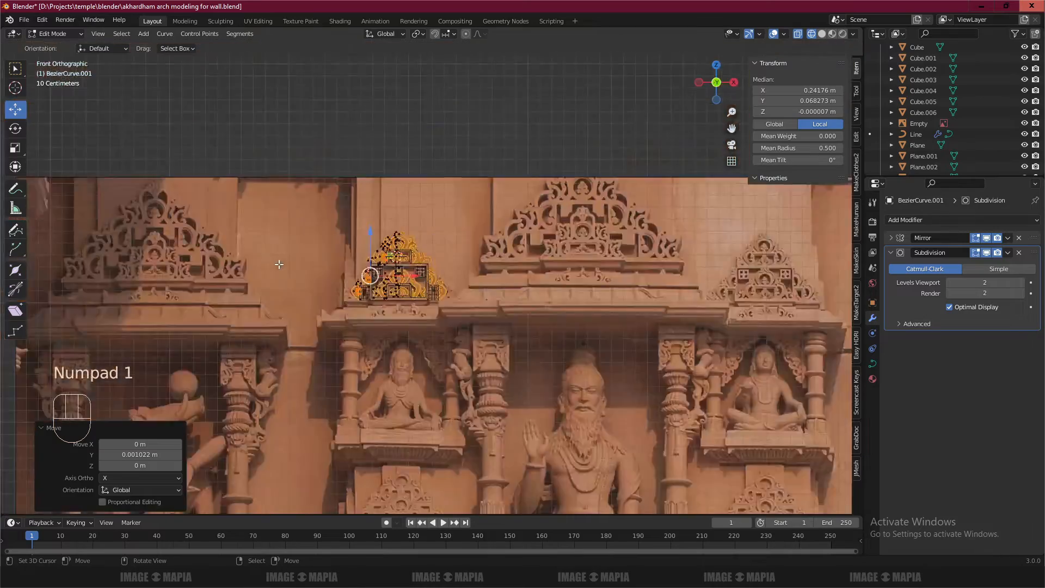
Leave Edit Mode and examine the completed small arch with its aligned inner curls in solid shading.
key("Tab")
mouse_move(387, 285)
middle_mouse_down()
mouse_move(306, 315)
mouse_move(383, 282)
mouse_move(338, 276)
mouse_move(360, 294)
middle_mouse_up()
key("z")
key("a")
scroll(319, 308, "up", 3)
scroll(319, 308, "down", 3)
middle_click_drag(432, 361, 365, 332)
scroll(364, 334, "down", 1)
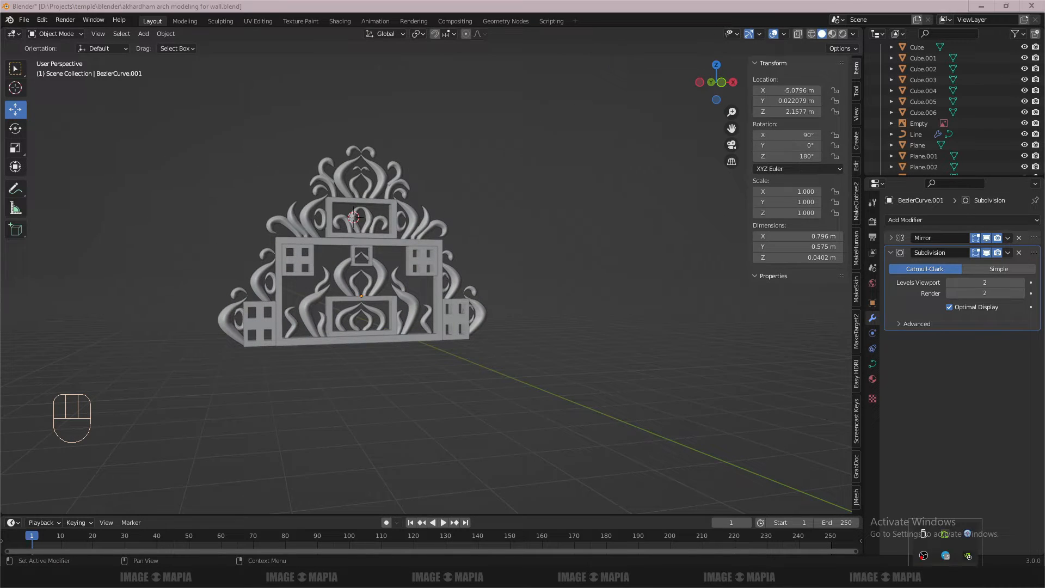
right_click(923, 556)
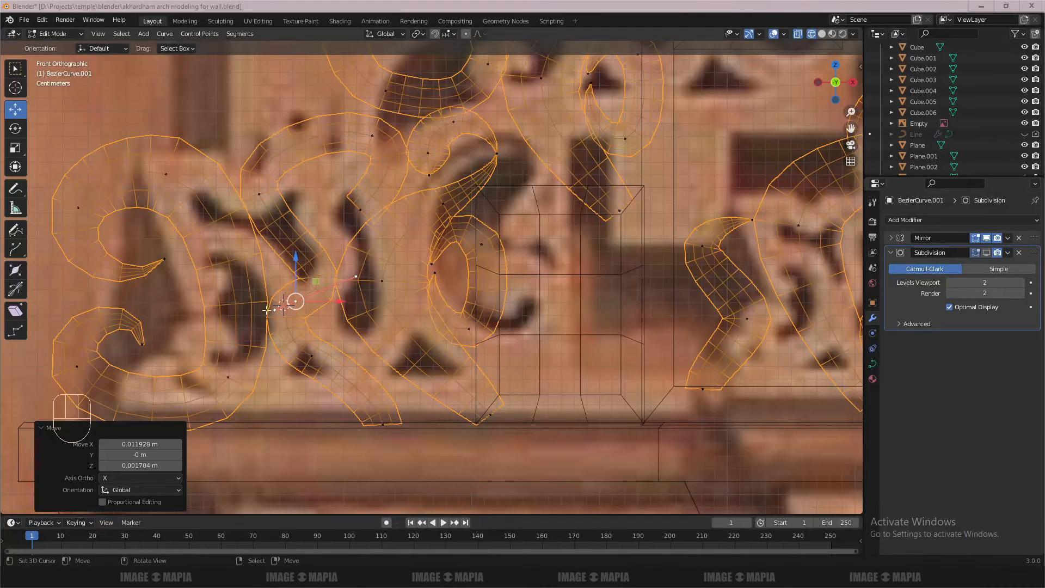
left_click(364, 5)
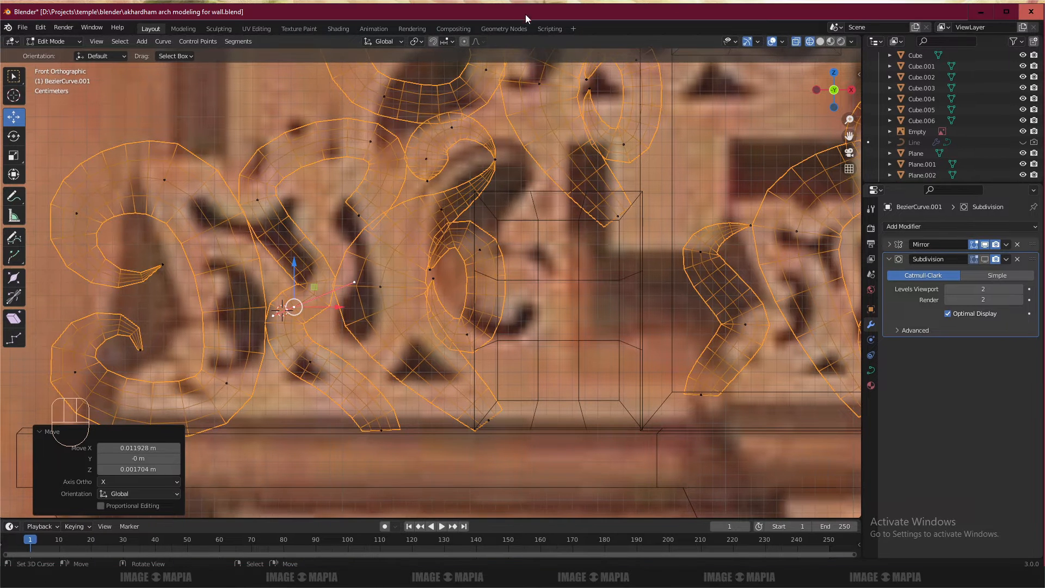
Rotate the middle control point of the second base scroll by -30.1° in the view, and undo the stray edit after it.
key("r")
left_click(315, 223)
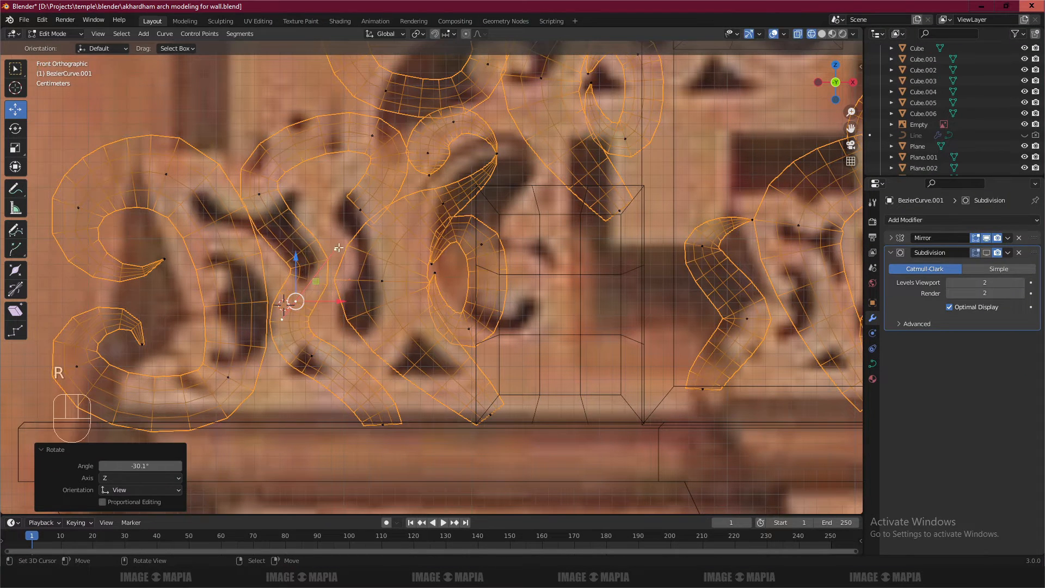
key("x")
left_click(324, 263)
key("ctrl+z")
key("a")
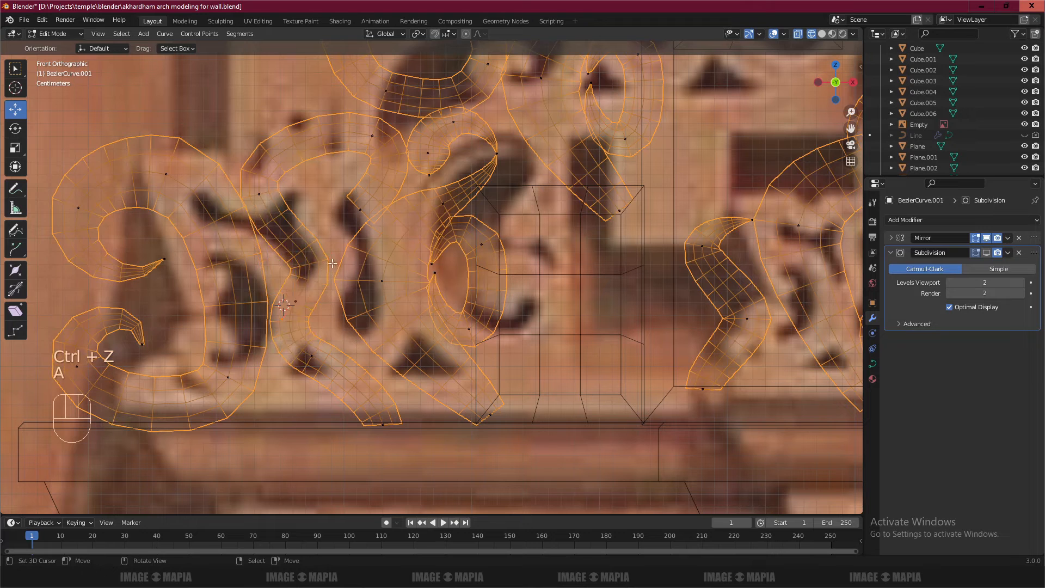
Move the second scroll's upper-left control point inward and nudge its middle control point to follow the carved stem.
key("g")
right_click(355, 242)
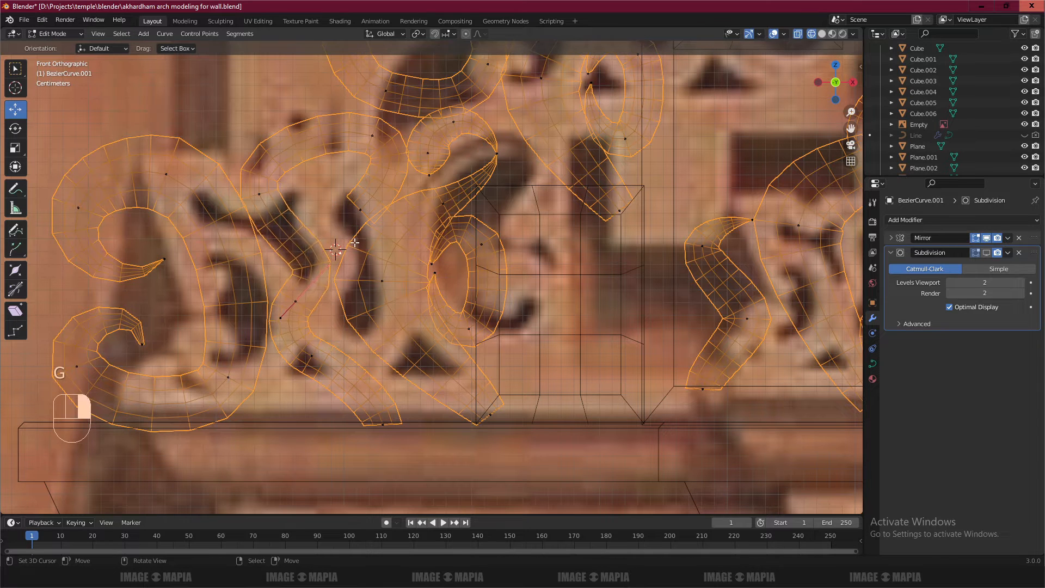
key("g")
left_click(314, 293)
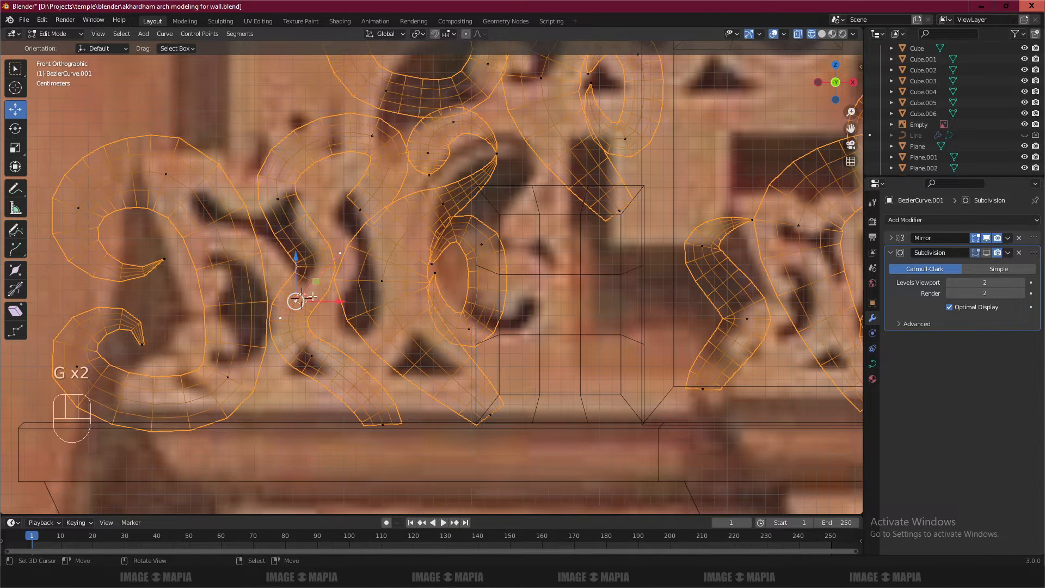
key("g")
left_click(315, 298)
Move the stem's lower control point toward the stem centre with its handles scaled to 0.409, and fatten it by 1.443.
left_click(313, 357)
key("g")
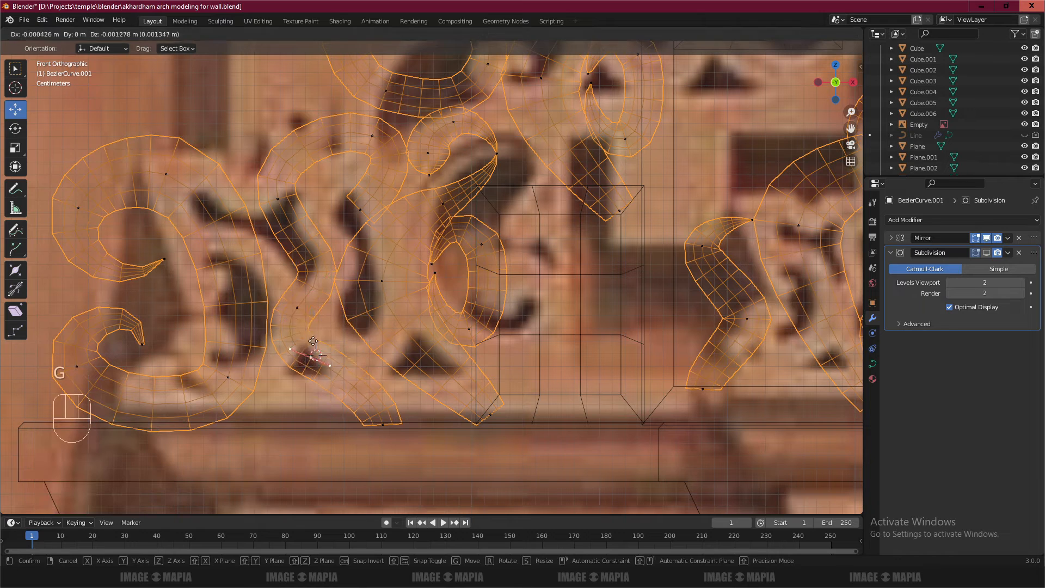
left_click(340, 341)
key("s")
left_click(351, 341)
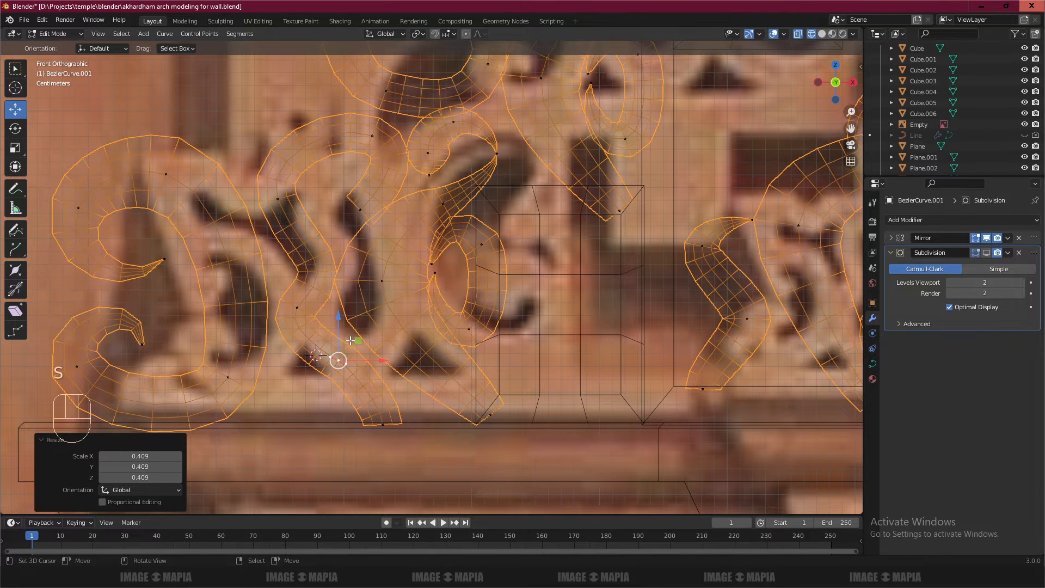
key("alt+s")
left_click(394, 304)
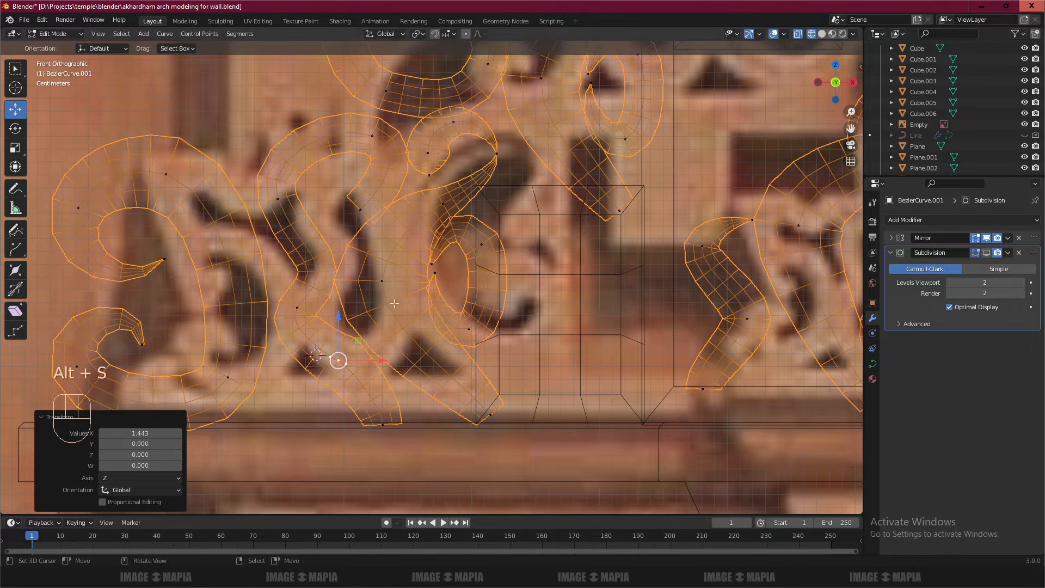
Move the stem's middle control point 0.014057 m in Z, rotate it, and shift its upper handle -0.00852 m in X and -0.022151 m in Z.
left_click(302, 307)
key("g")
left_click(313, 250)
key("r")
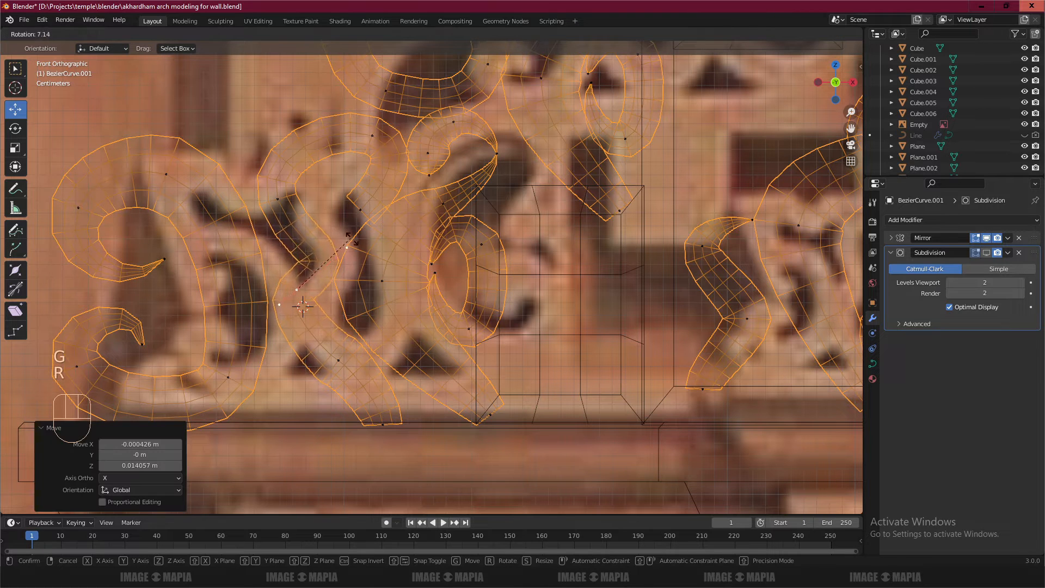
left_click(302, 244)
left_click(324, 230)
key("g")
left_click(311, 255)
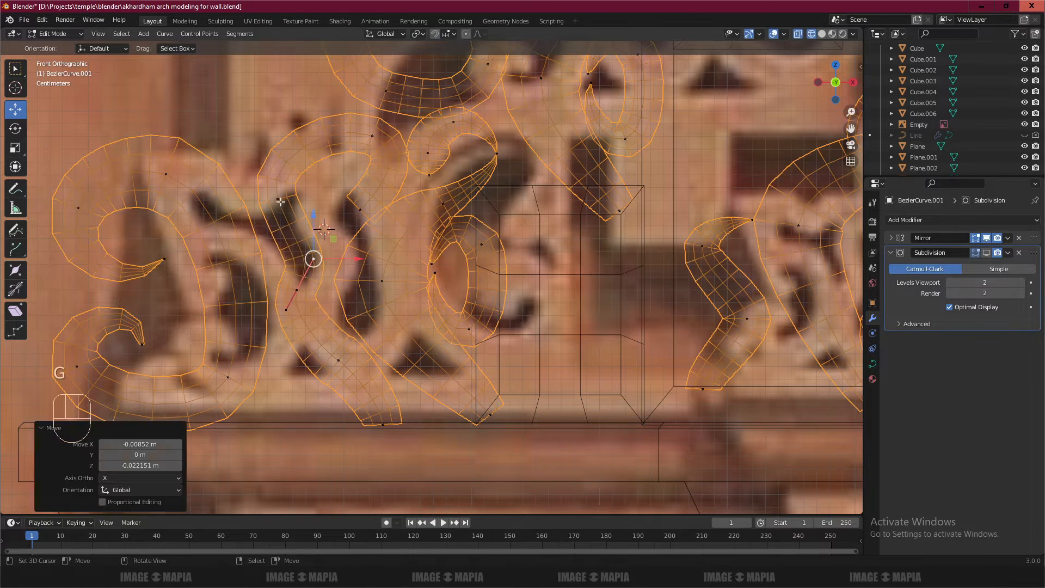
Move the second scroll's upper-left and top control points slightly upward to widen its arc over the photo.
left_click(275, 197)
key("g")
left_click(283, 184)
left_click(360, 124)
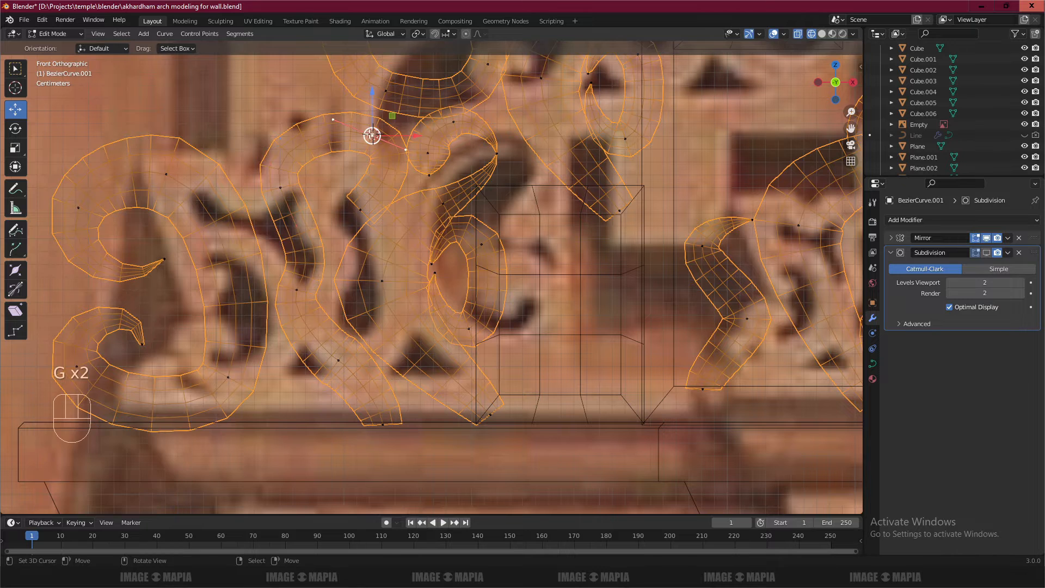
key("g")
left_click(353, 125)
Taper the inner end of the second scroll by shrinking its end control point, finishing with a factor of 0.822.
left_click(358, 206)
key("alt+s")
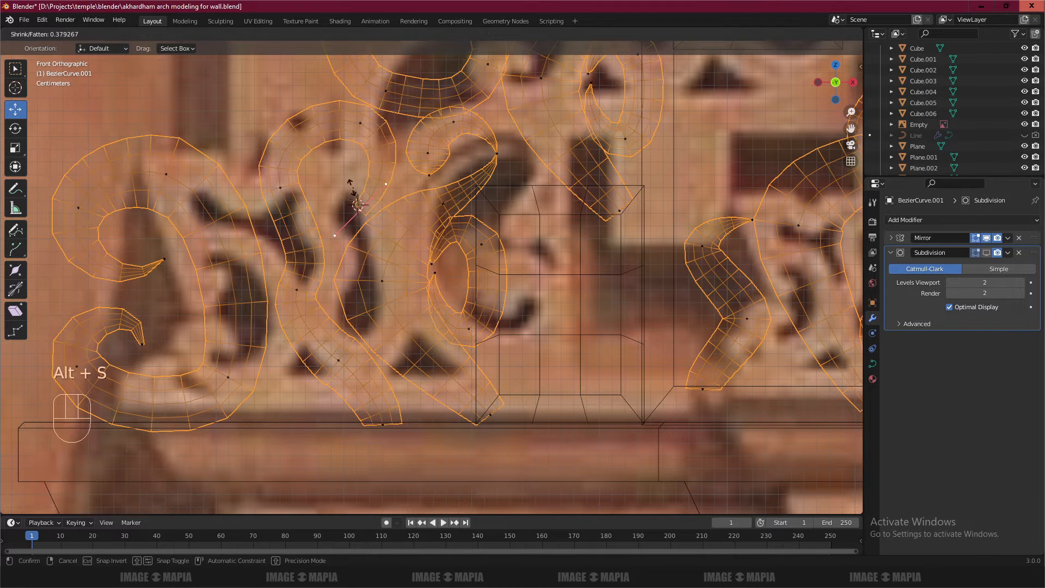
left_click(359, 205)
key("alt+s")
left_click(376, 189)
key("alt+s")
left_click(395, 175)
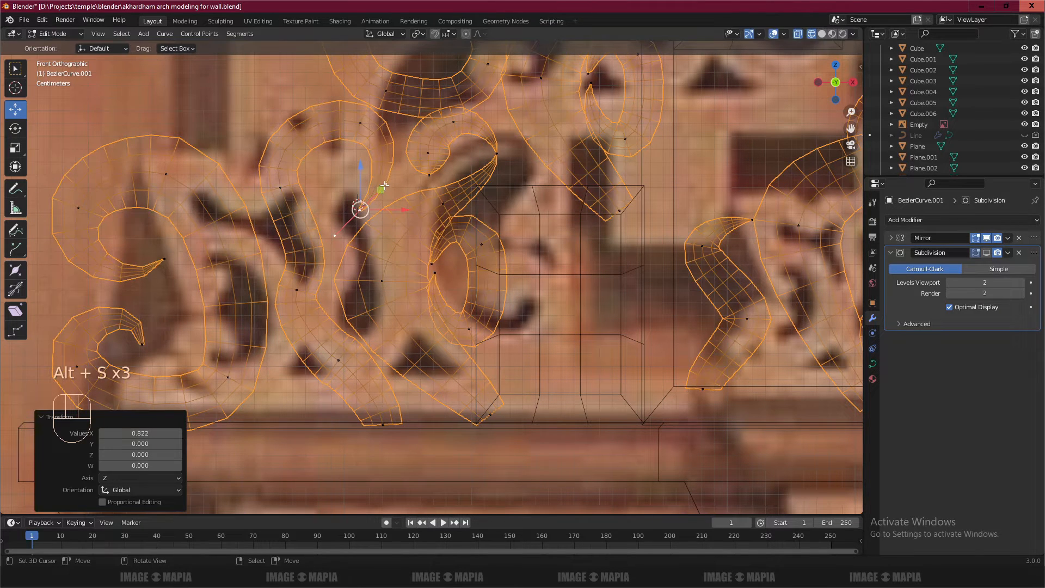
Reposition the tapered end point, and move the scroll's top control point 0.006816 m in X and -0.002556 m in Z.
key("g")
left_click(381, 202)
left_click(359, 123)
key("g")
left_click(372, 142)
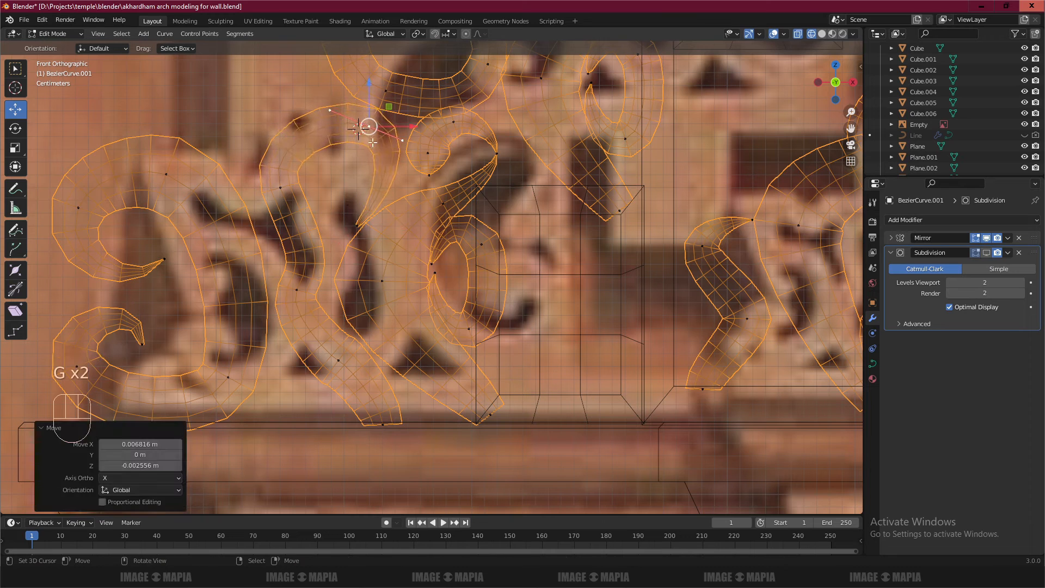
Fatten the second scroll's stem by about 1.735 at its middle control point and 1.235 at its lower one.
left_click(298, 288)
key("alt+s")
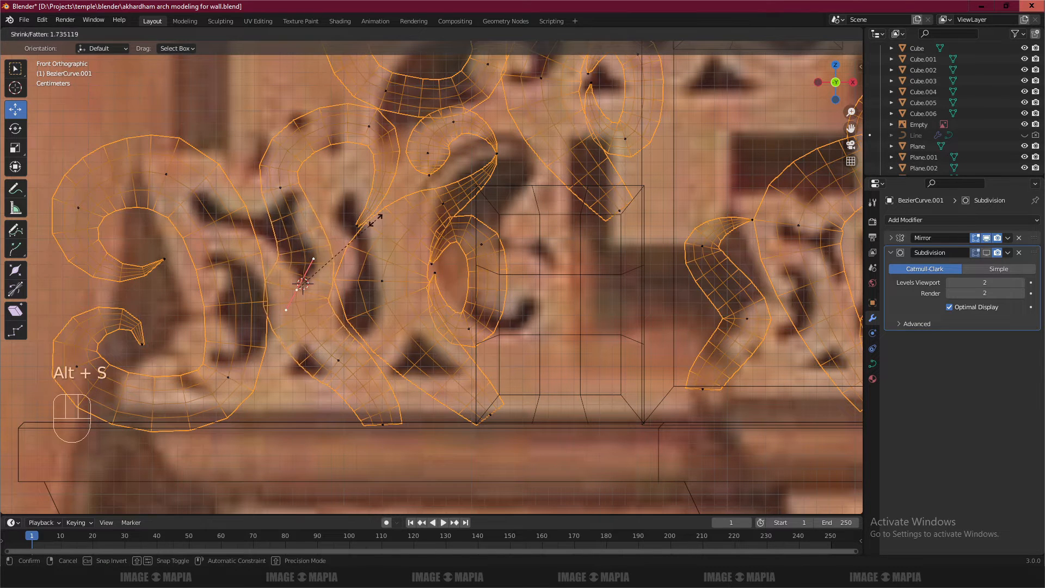
left_click(376, 219)
left_click(338, 360)
key("alt+s")
left_click(372, 297)
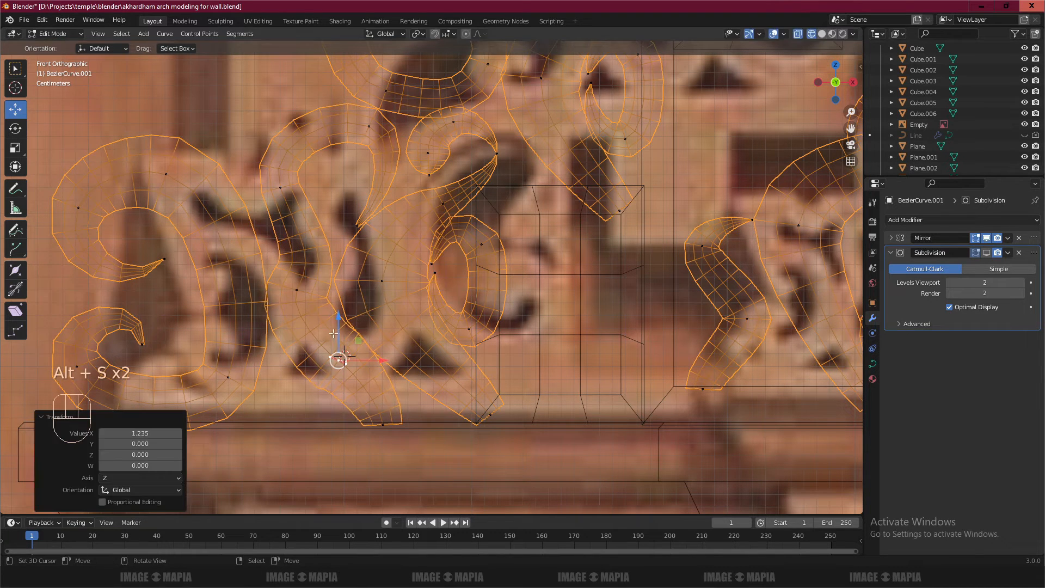
Rotate the second scroll's middle control point by -26.7° to smooth the bend in the stem.
left_click(299, 286)
key("r")
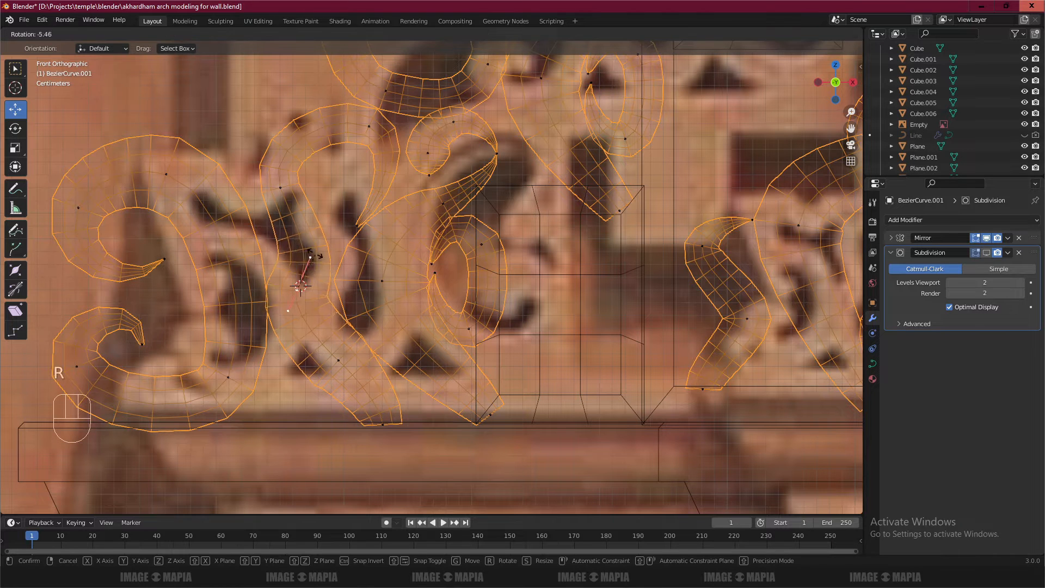
left_click(285, 187)
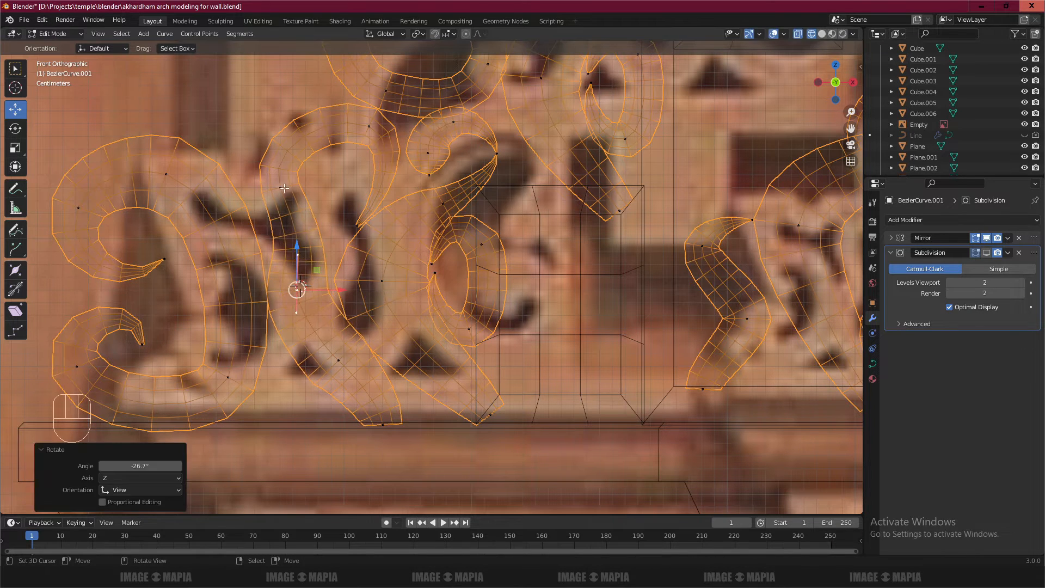
Slightly fatten the second scroll's upper-left point and save the file with the Subdivision modifier's viewport display enabled.
key("alt+s")
left_click(294, 185)
key("a")
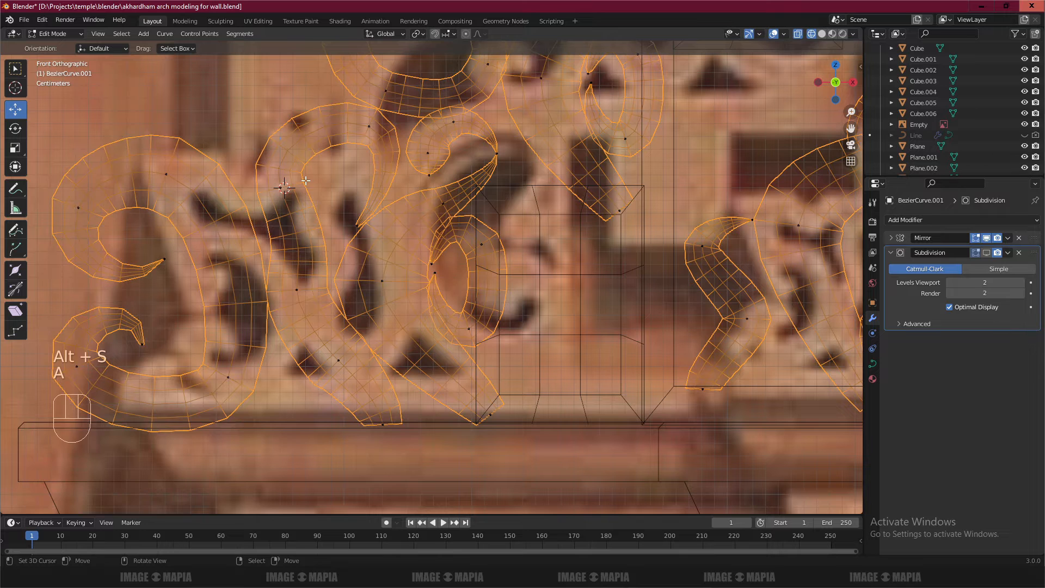
key("ctrl+s")
Shift the lower-left C-shaped scroll slightly inward, then move it together with the neighbouring stemmed scroll farther inward.
scroll(472, 308, "down", 1)
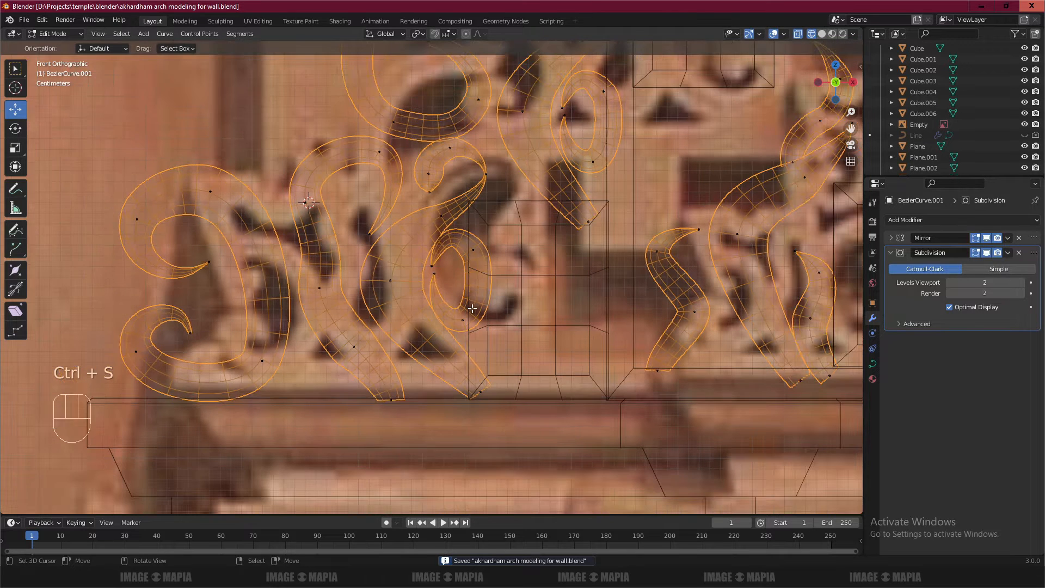
key("ctrl+l")
key("g")
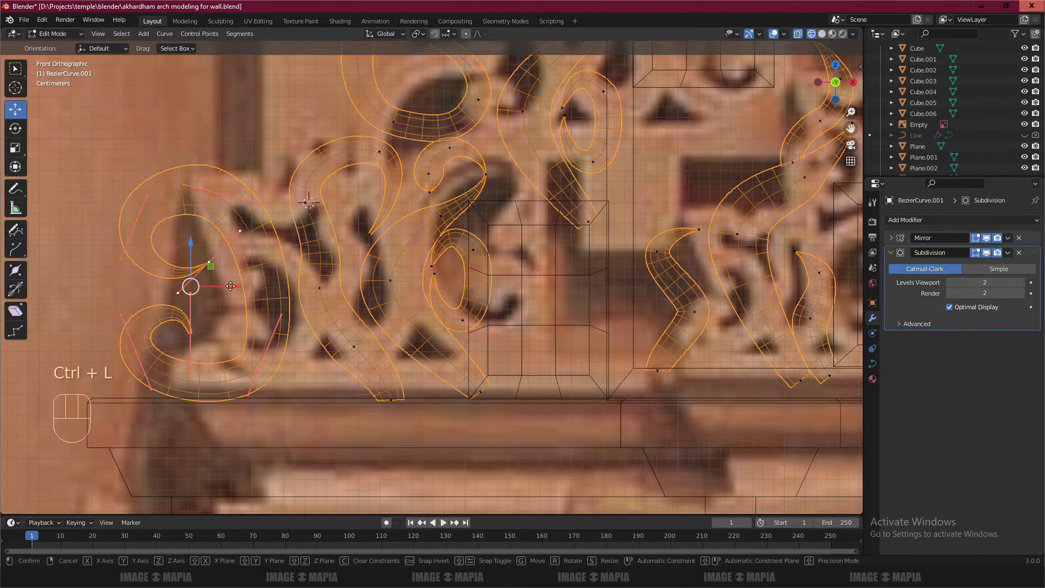
left_click(242, 285)
left_click(350, 346, "shift")
key("ctrl+l")
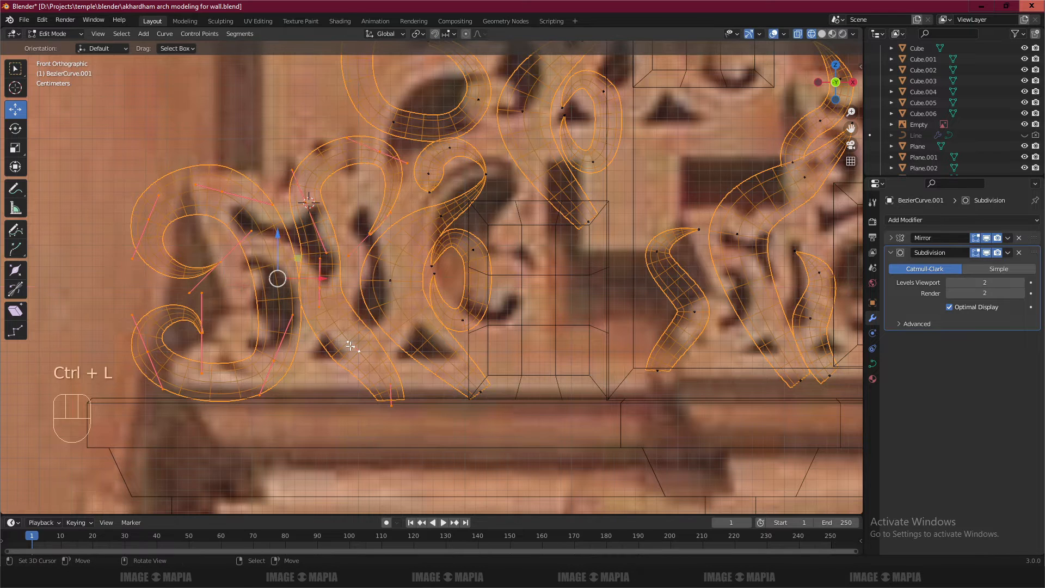
left_click_drag(328, 282, 337, 275)
right_click(395, 180)
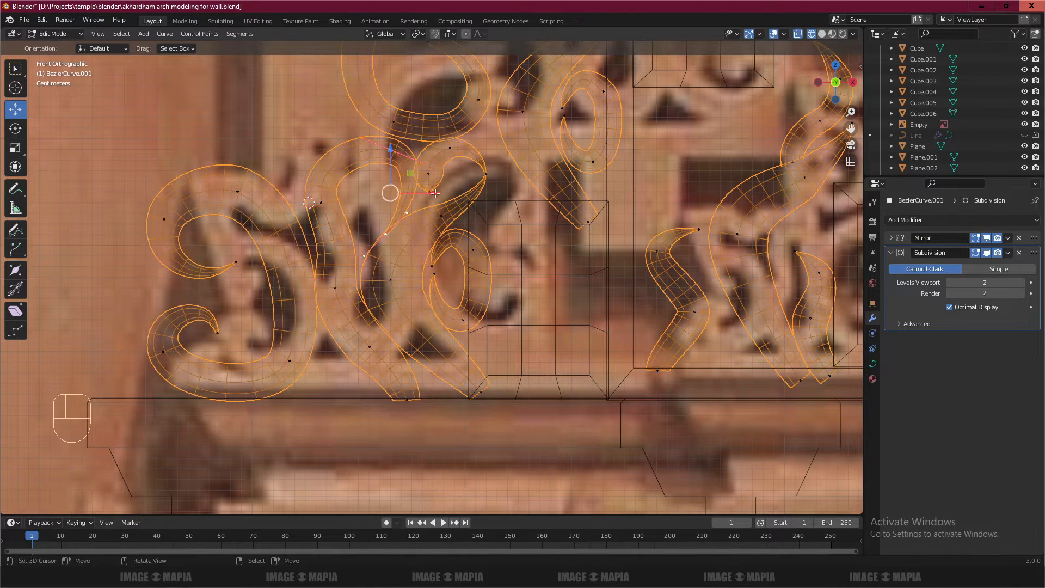
Nudge the stemmed scroll's upper curl points slightly in X and Z to fit the adjacent curl.
left_click_drag(435, 192, 433, 193)
mouse_move(390, 148)
left_mouse_down()
mouse_move(387, 120)
mouse_move(390, 147)
left_mouse_up()
key("a")
middle_click_drag(390, 147, 462, 290, "shift")
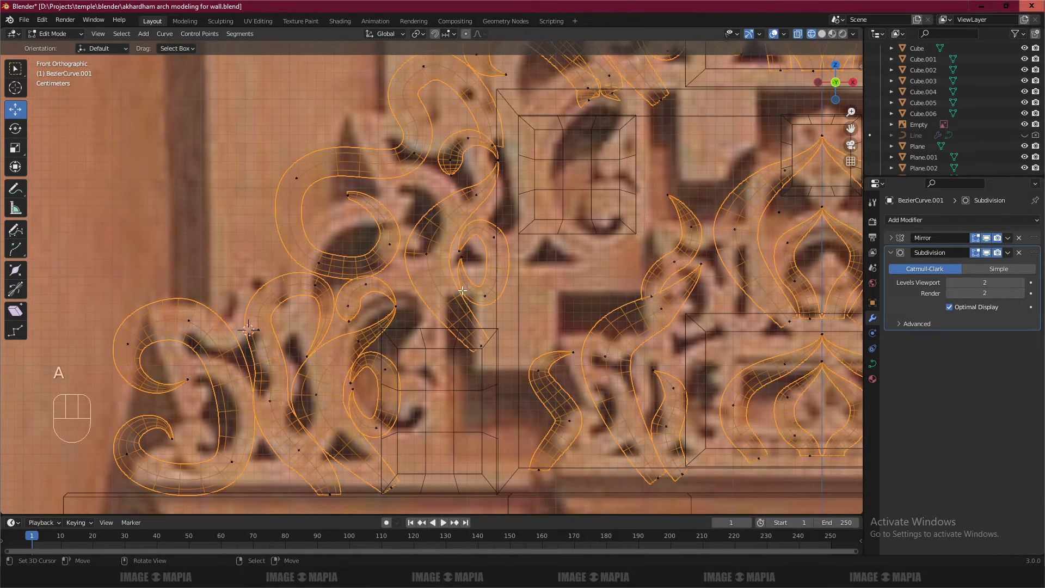
scroll(462, 263, "up", 1)
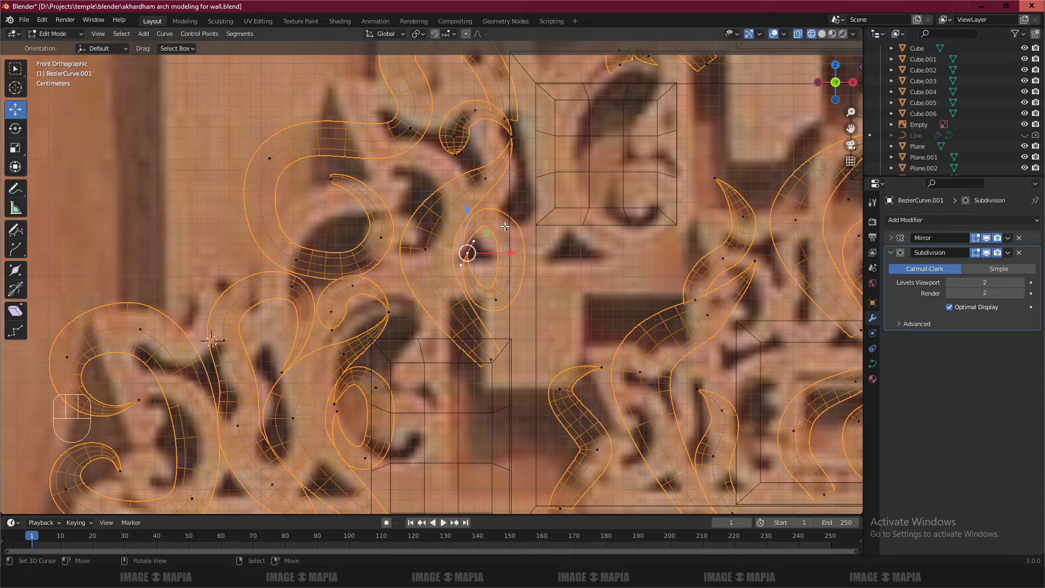
key("ctrl+l")
key("a")
middle_click_drag(505, 225, 367, 281, "shift")
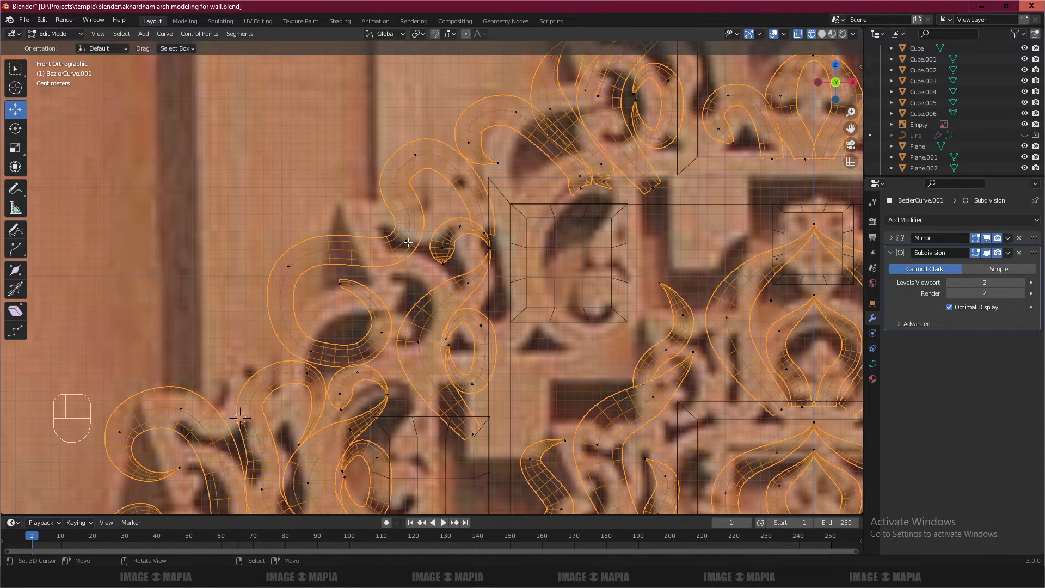
Move the large middle scroll's stem point 0.007361 m in X and -0.028831 m in Z, adjust its thickness, and shift it -0.004294 m in X.
left_click_drag(408, 242, 411, 266)
key("alt+s")
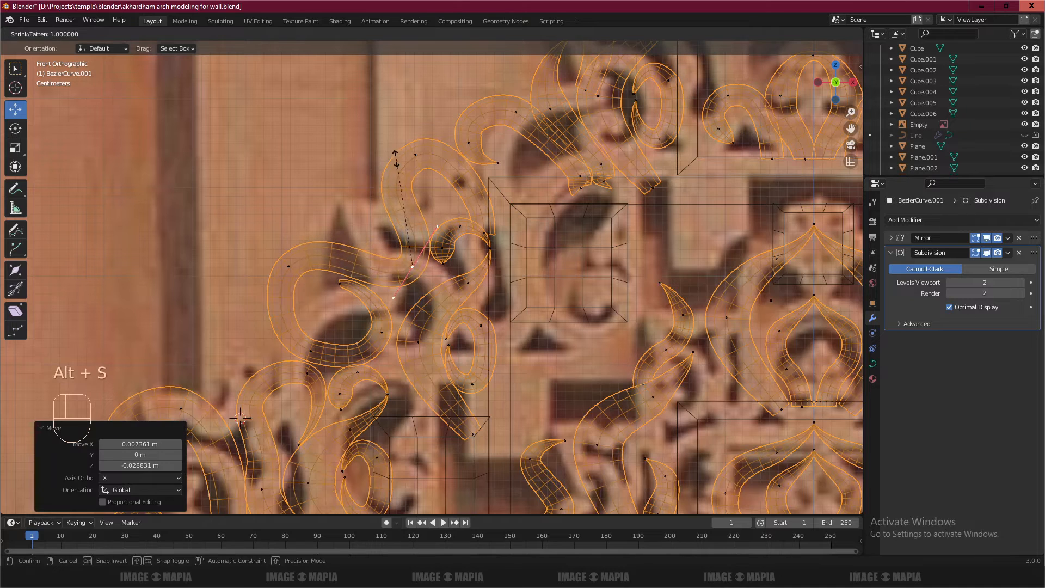
left_click(359, 131)
key("g")
left_click(354, 131)
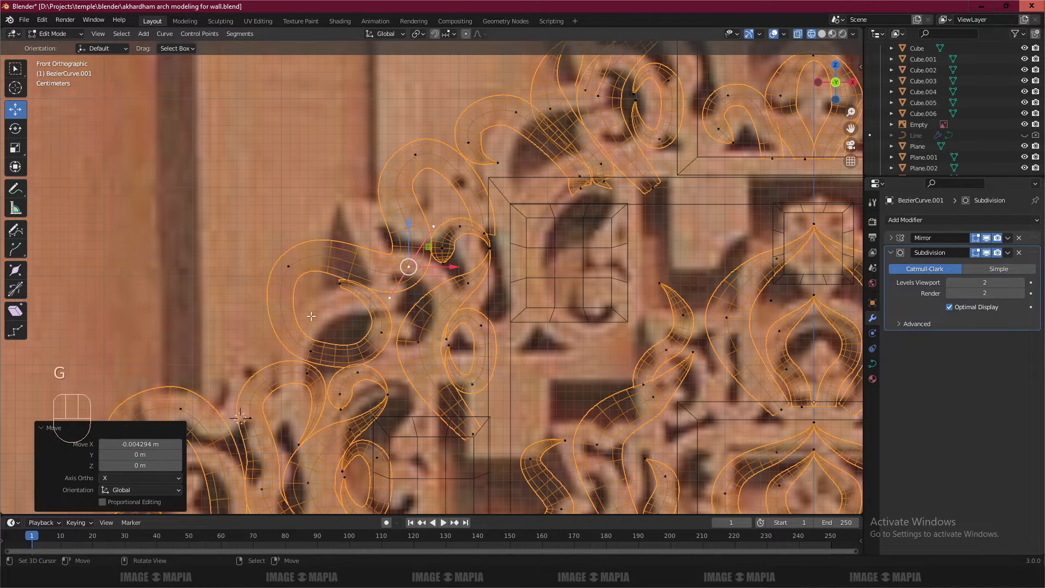
Adjust the thickness of the large middle scroll's lower curl point and move it 0.00184 m in X and 0.004907 m in Z.
left_click(311, 347)
key("alt+s")
left_click(335, 326)
key("g")
left_click(334, 311)
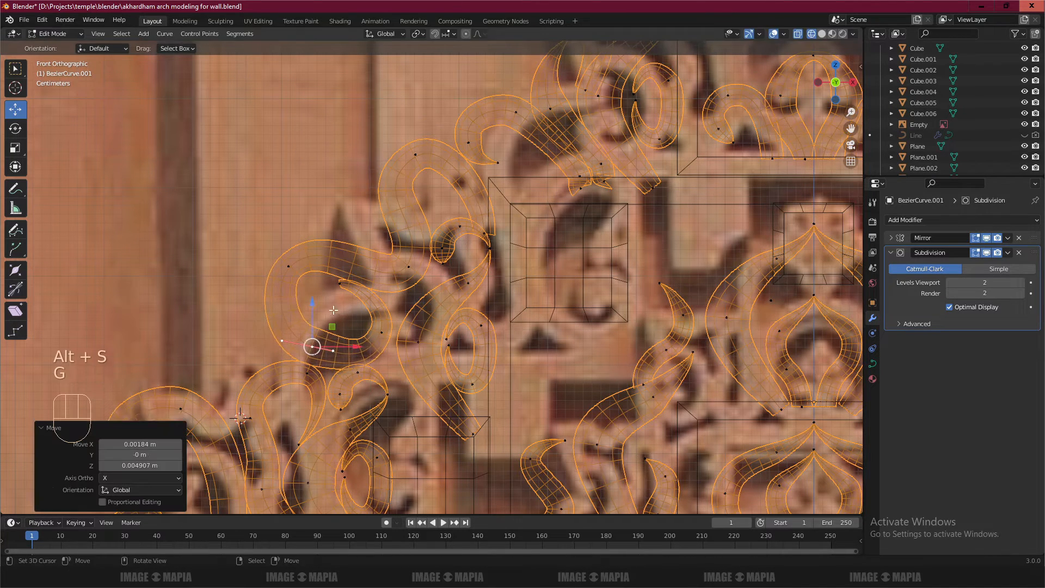
key("alt+s")
left_click(350, 291)
key("a")
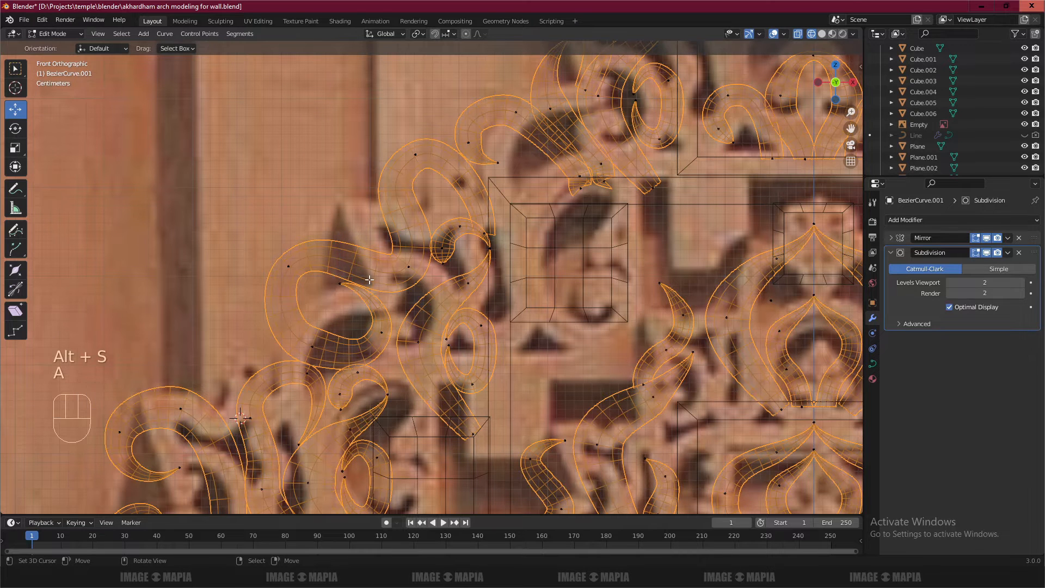
Adjust the point where the upper scroll meets the frame, moving it about 0.0037 m in X and 0.019 m in Z, and save.
middle_click_drag(395, 262, 318, 319, "shift")
key("alt+s")
left_click(158, 475)
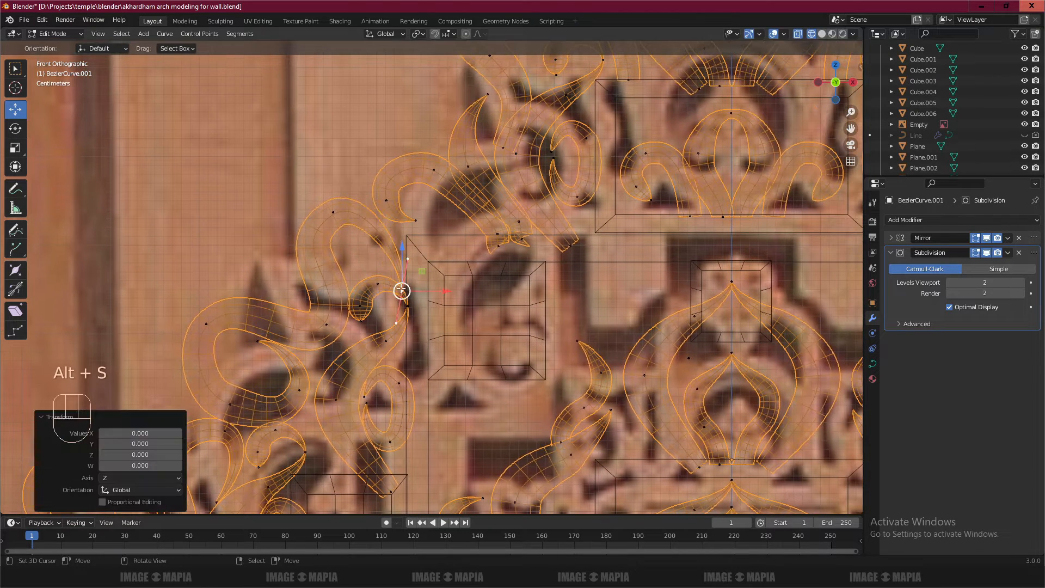
key("g")
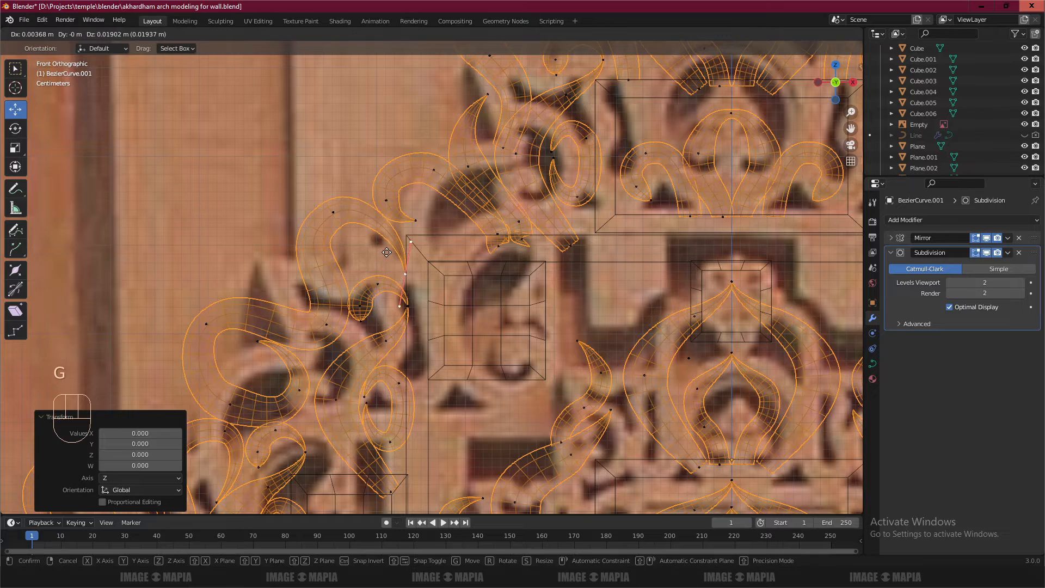
left_click(386, 252)
key("a")
key("ctrl+s")
scroll(438, 242, "down", 1)
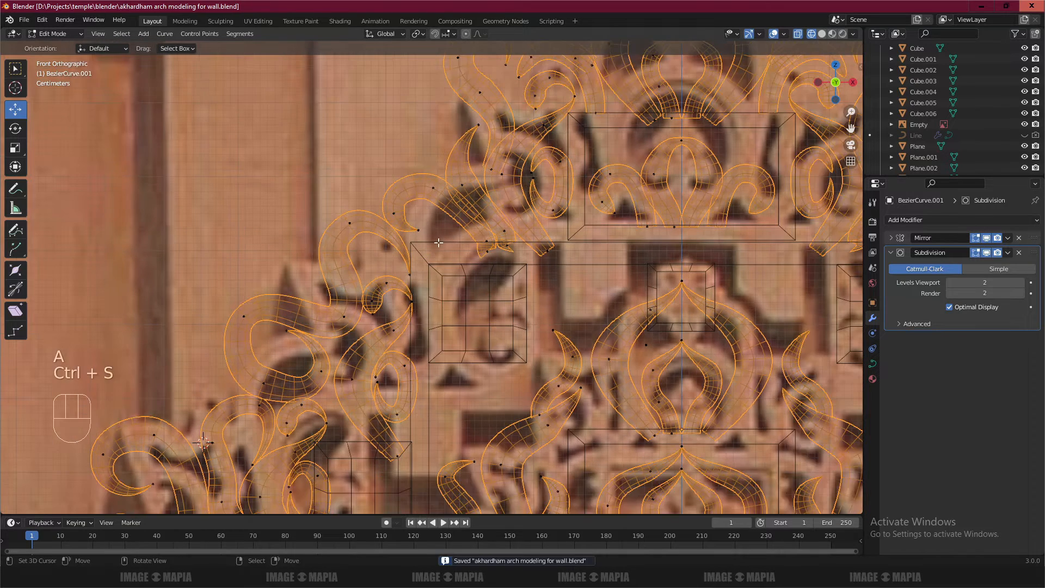
Delete the surplus end point of the scroll resting on the frame's upper edge and reposition its foot.
scroll(438, 242, "up", 3)
left_click(447, 282)
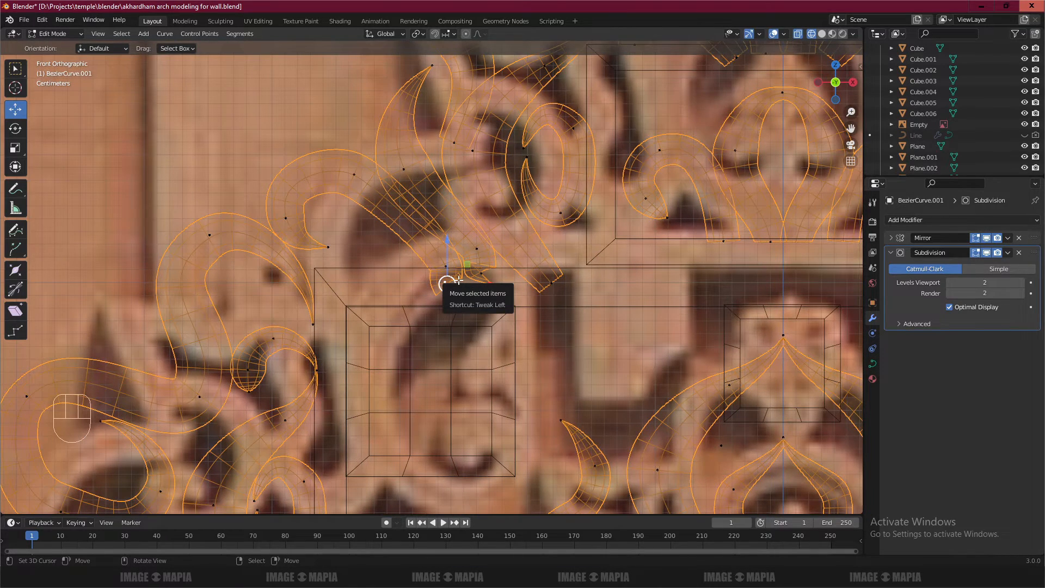
key("x")
left_click(427, 253)
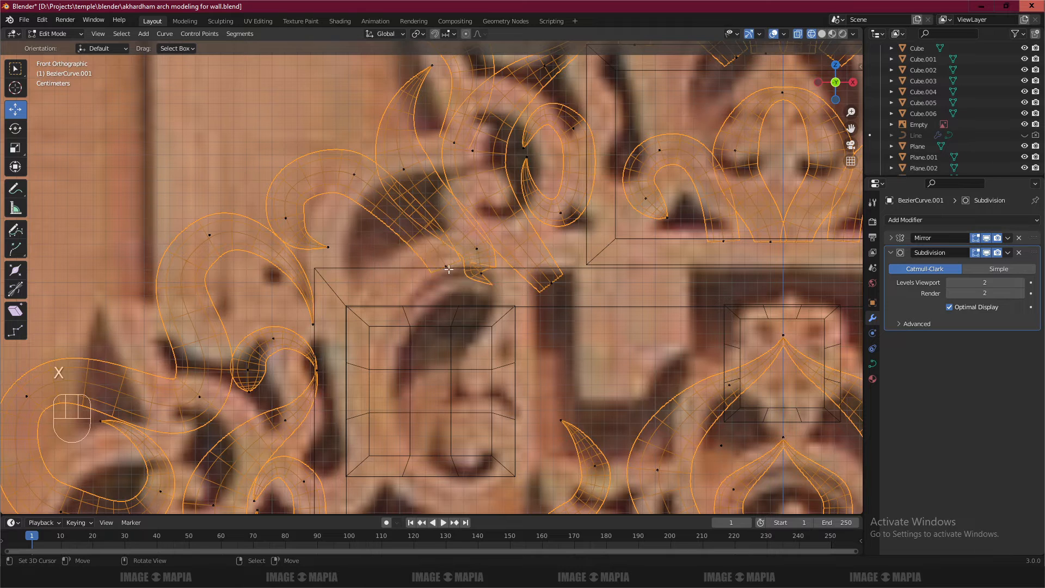
right_click(447, 268)
left_click_drag(448, 222, 476, 232)
Delete the neighbouring scroll's surplus end point and rotate its foot to sit straight on the frame's edge.
right_click(481, 273)
key("x")
key("r")
left_click(517, 239)
key("a")
Move the looped scroll beside the upper panel -0.005964 m in X and enlarge it by about 1.11.
middle_click_drag(493, 180, 462, 234, "shift")
right_click(493, 201)
key("ctrl+l")
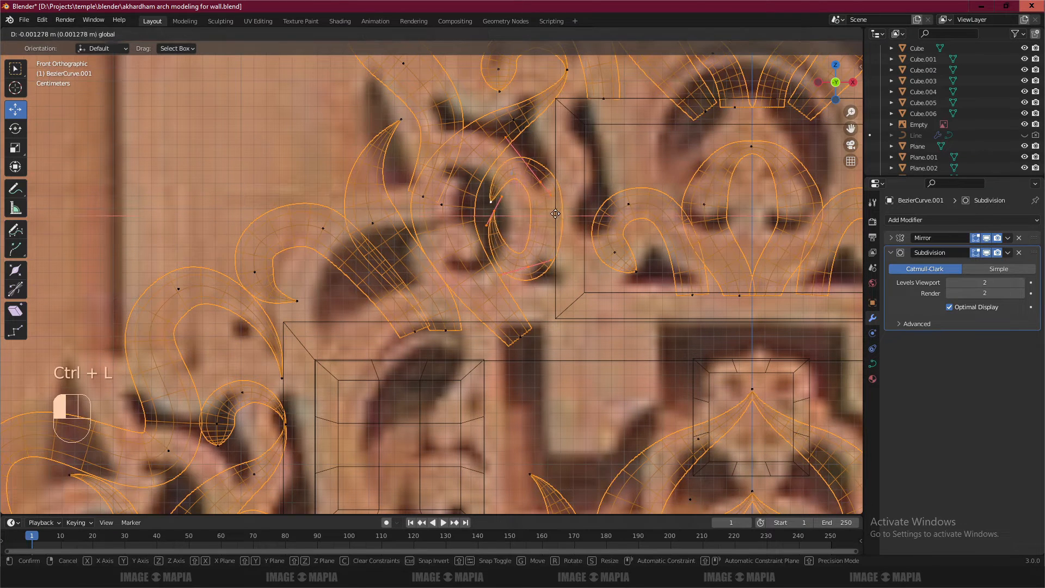
left_click_drag(554, 215, 551, 216)
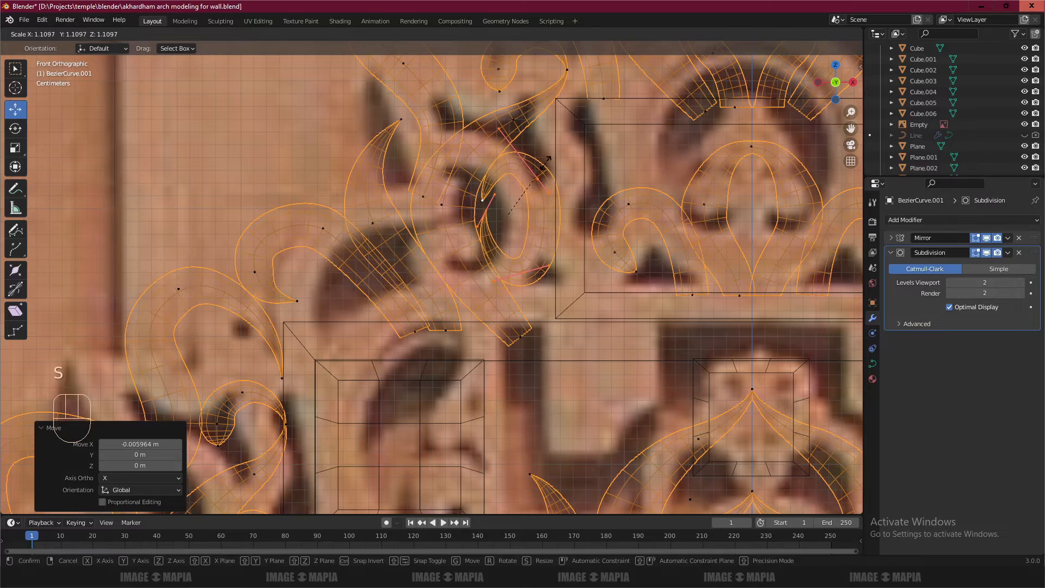
scroll(546, 163, "down", 2)
key("a")
scroll(546, 163, "down", 2)
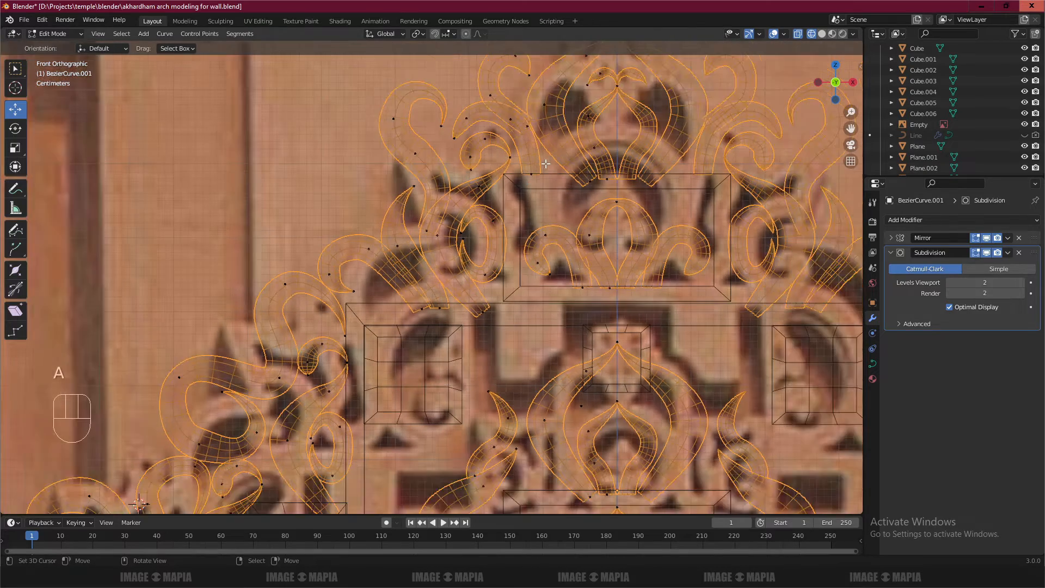
middle_click_drag(546, 162, 482, 227, "shift")
scroll(479, 310, "up", 2)
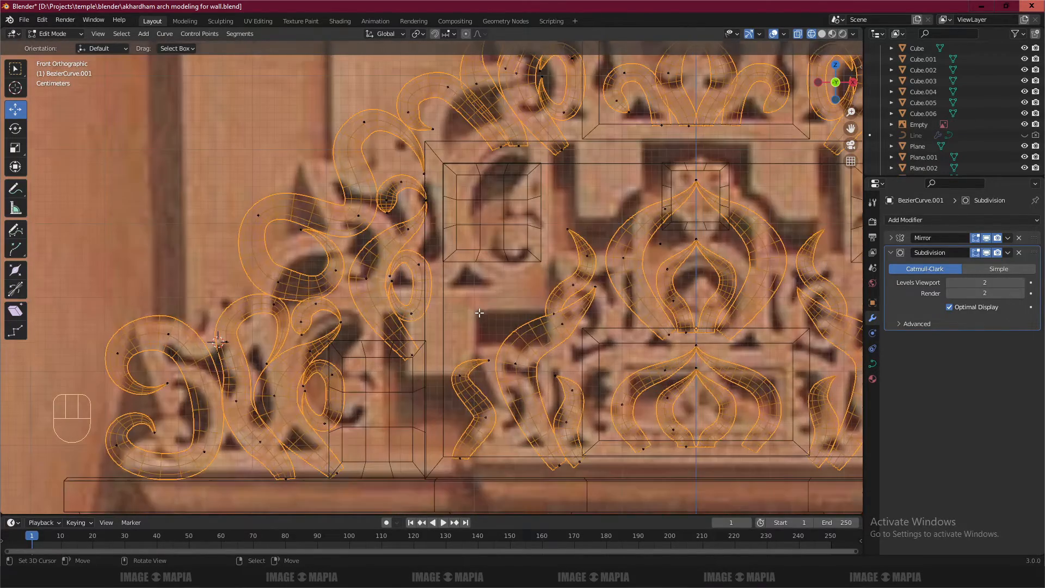
scroll(478, 310, "down", 2)
scroll(479, 310, "up", 2)
Save the file, then duplicate the left square panel, place the copy directly below it, and scale it to 0.676.
key("Tab")
left_click(506, 221)
key("ctrl+s")
scroll(511, 234, "down", 2)
middle_click_drag(518, 247, 436, 232, "shift")
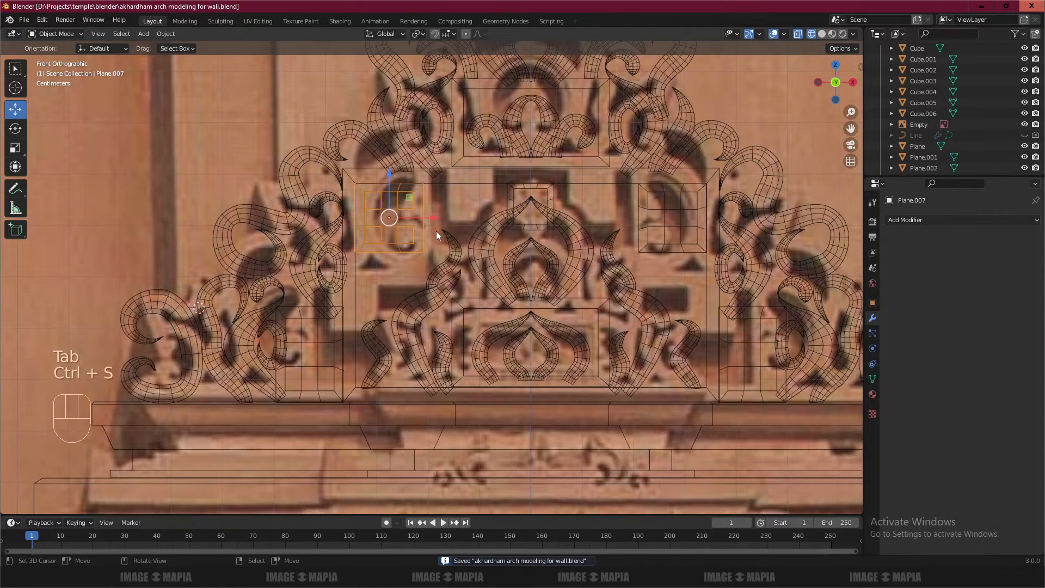
key("shift+d")
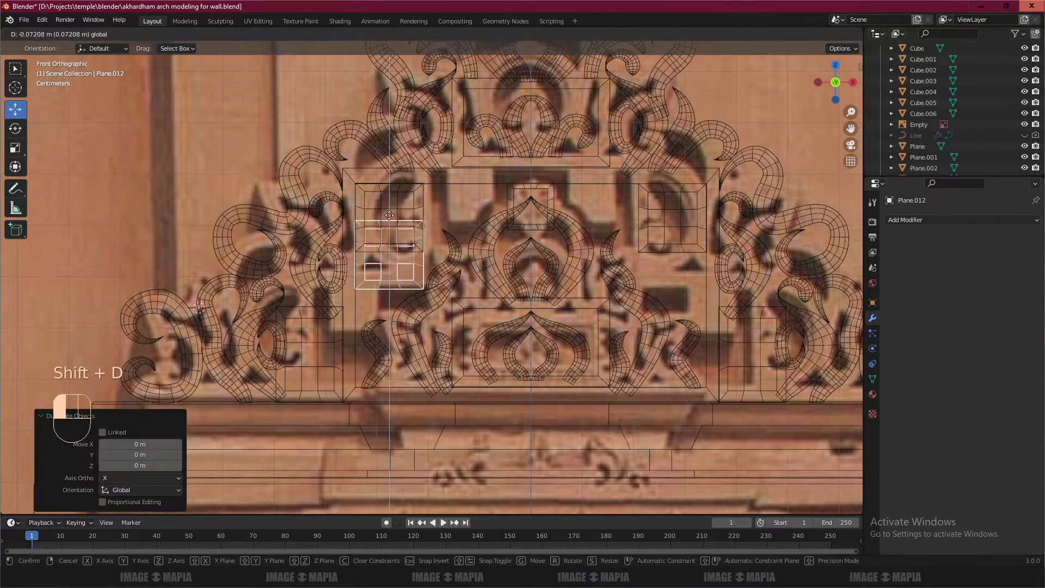
left_click(381, 297)
key("s")
left_click(442, 231)
Move the small panel along X to align its outer edge with the square panel above.
scroll(439, 250, "up", 3)
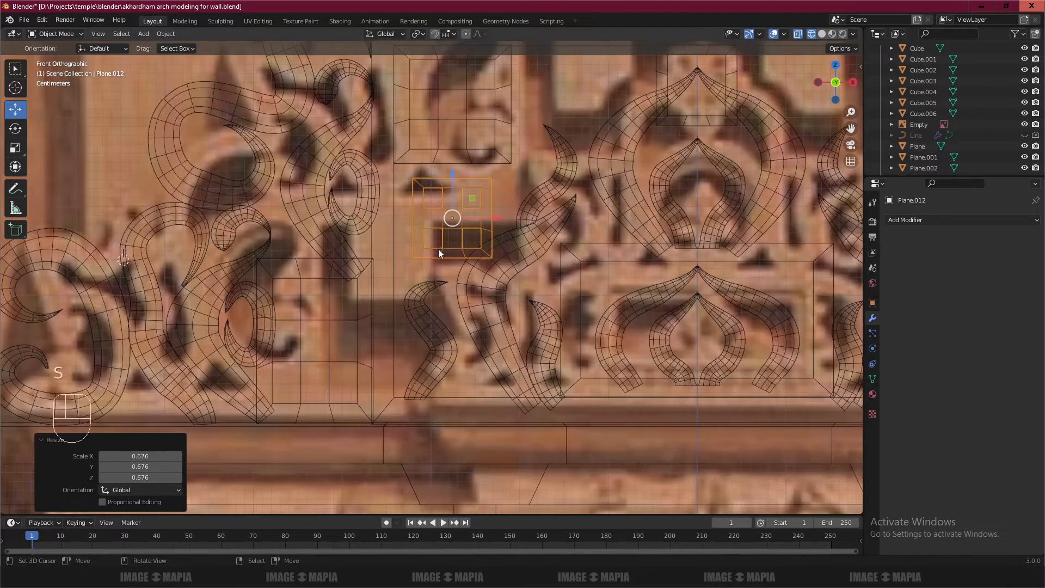
key("g")
key("x")
left_click(474, 220)
Duplicate the small panel 0.59465 m along X to the opposite side of the arch and save the file.
scroll(475, 220, "down", 3)
key("shift+d")
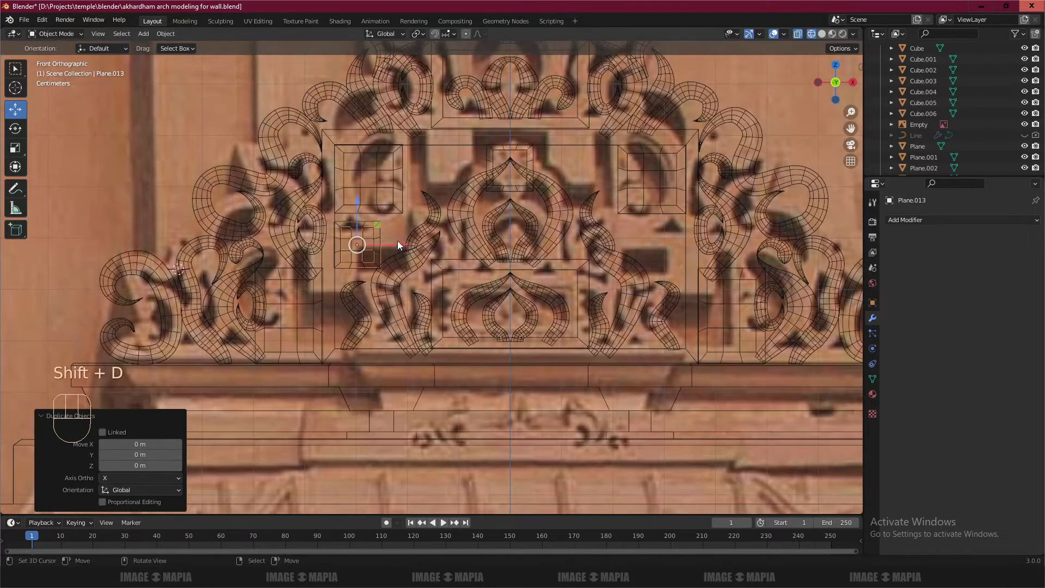
key("x")
left_click(704, 248)
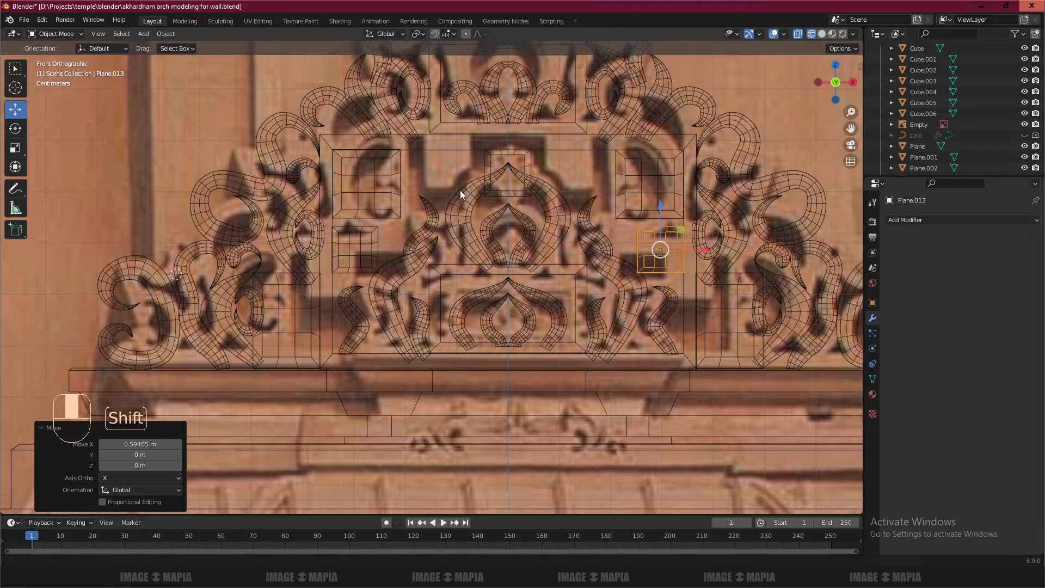
scroll(443, 225, "up", 4)
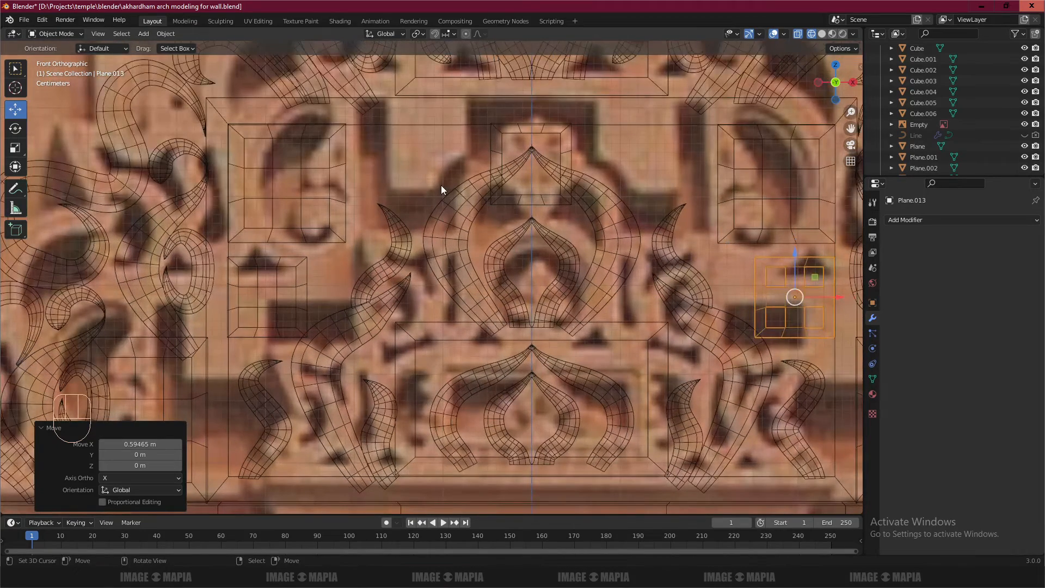
scroll(441, 188, "down", 2)
key("ctrl+s")
Duplicate the left square panel, place the copy over the opening beside the central arch, and scale it to fit.
left_click(349, 181)
key("shift+d")
right_click(358, 198)
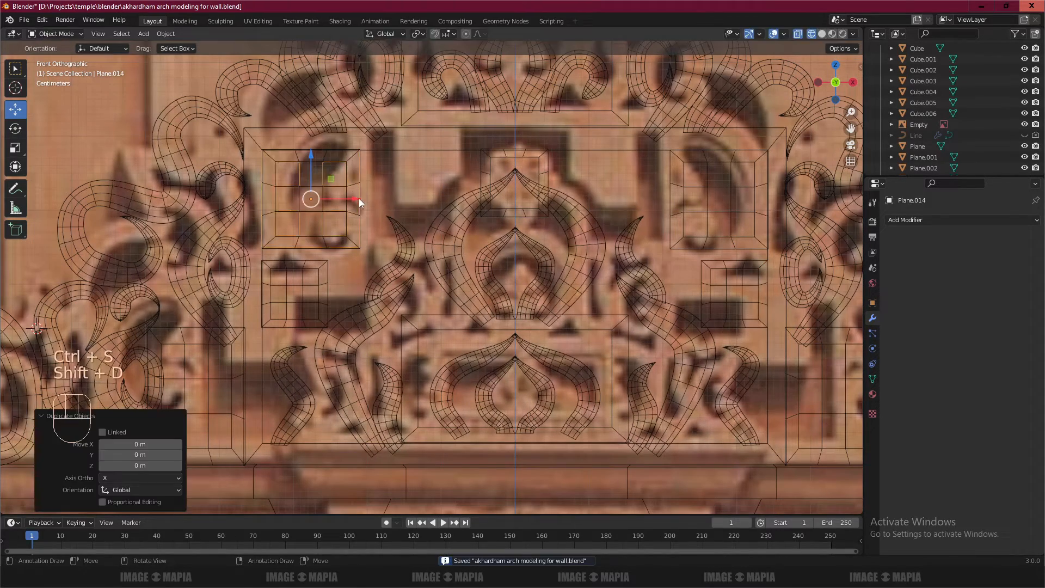
left_click_drag(359, 199, 468, 201)
scroll(427, 183, "up", 1)
middle_click_drag(427, 183, 388, 252, "shift")
left_click_drag(377, 227, 382, 209)
key("s")
left_click(454, 239)
key("s")
left_click(453, 219)
Delete the copied panel's inner and outer vertices at the lower corner nearest the central arch.
scroll(413, 272, "up", 3)
key("Tab")
key("b")
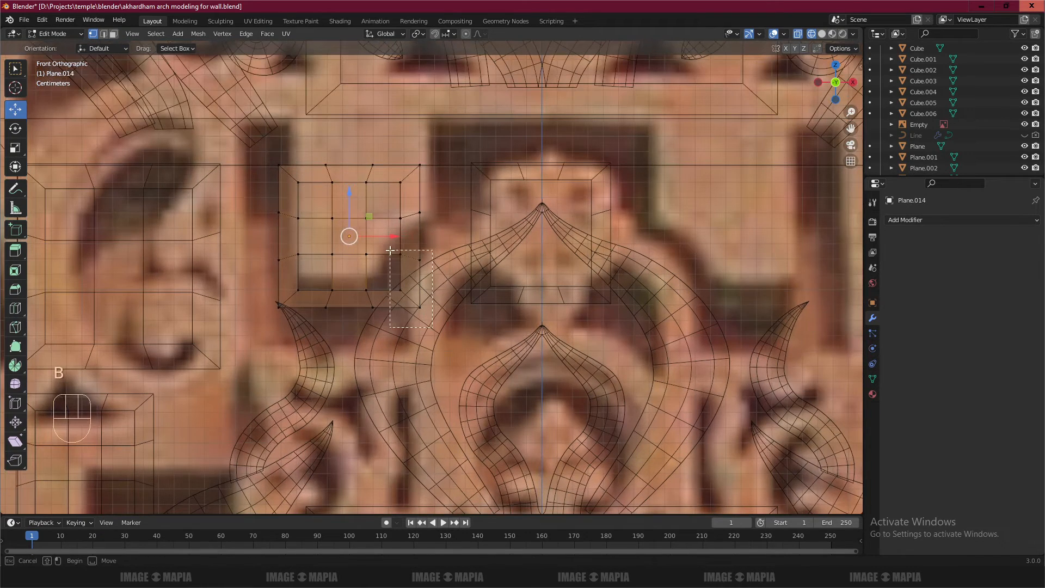
left_click_drag(384, 271, 384, 271)
key("x")
left_click(384, 272)
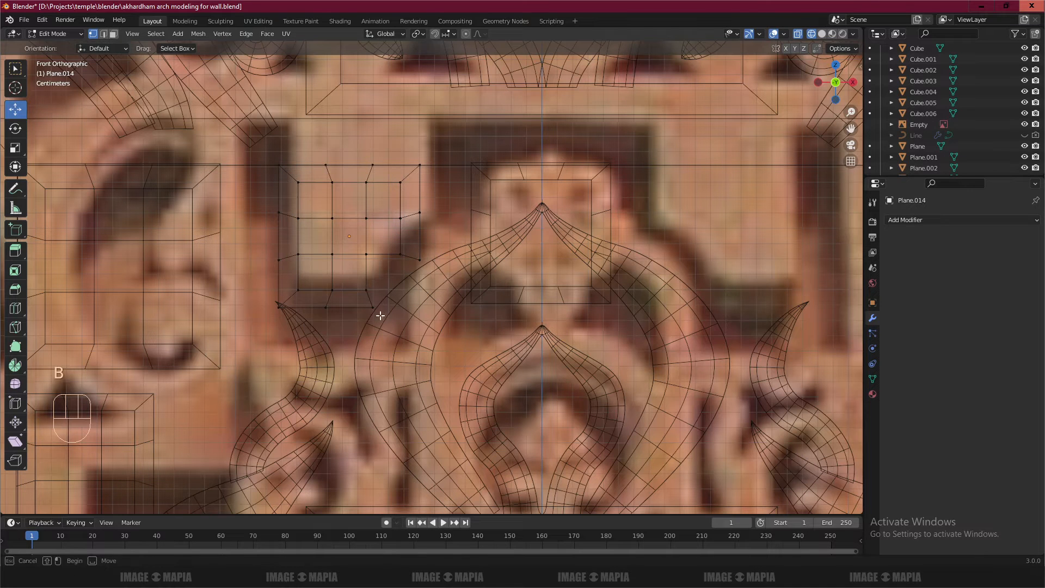
Raise the side vertices above the panel's cut corner to follow the curve in the reference.
left_click_drag(380, 315, 400, 307)
key("a")
key("b")
left_click_drag(425, 263, 410, 246)
left_click_drag(421, 214, 395, 288)
key("a")
Move the bottom vertices beside the cut corner away from the arch, shifting the inner one -0.00781 m in X.
key("b")
key("a")
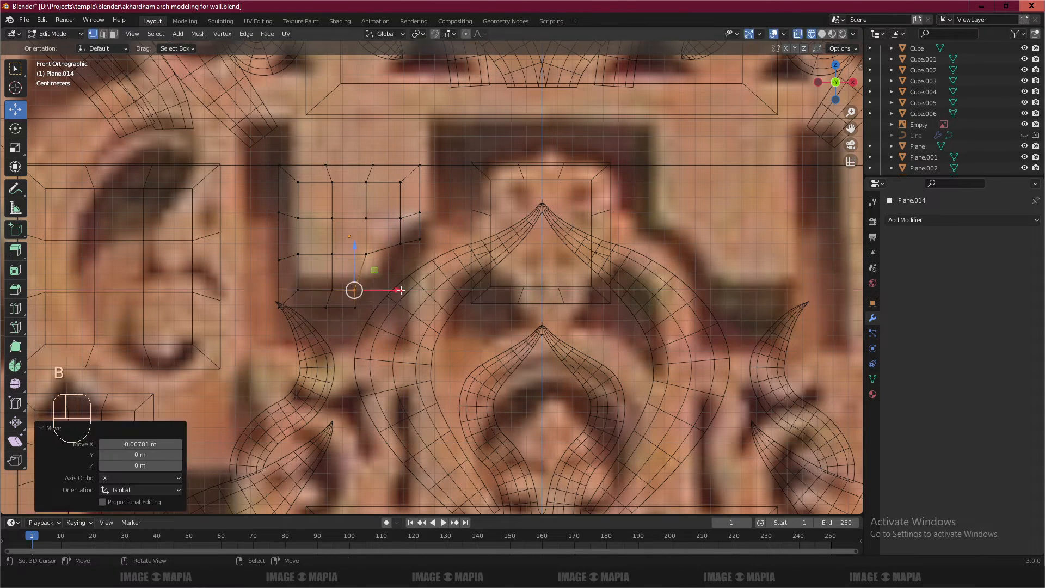
key("a")
key("b")
key("Tab")
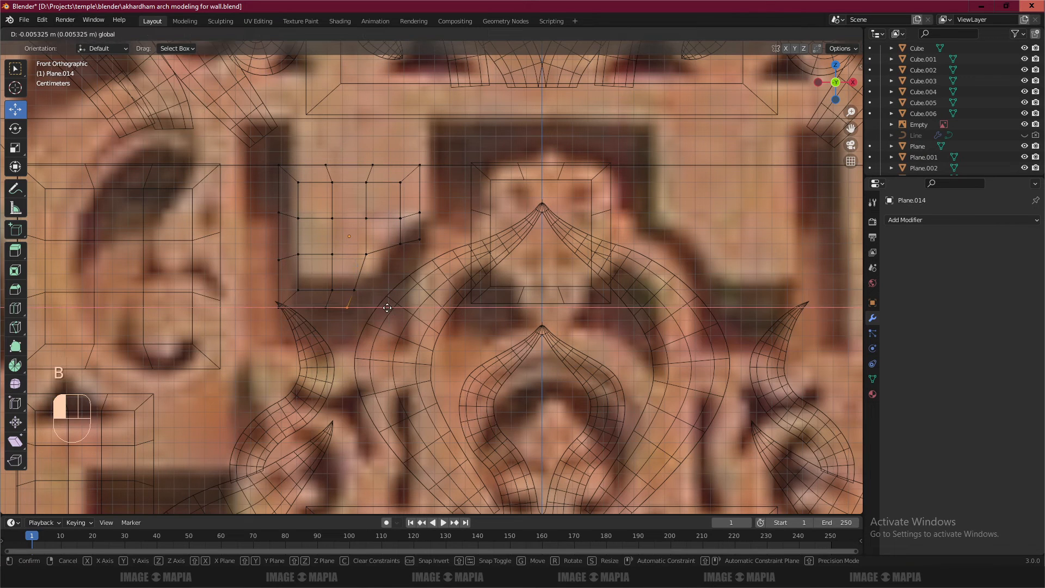
Move the notched panel toward the central arch, enlarge it slightly, and align its upper edge with the frame line.
left_click_drag(395, 241, 413, 241)
key("s")
left_click(466, 216)
left_click_drag(368, 195, 365, 204)
key("Tab")
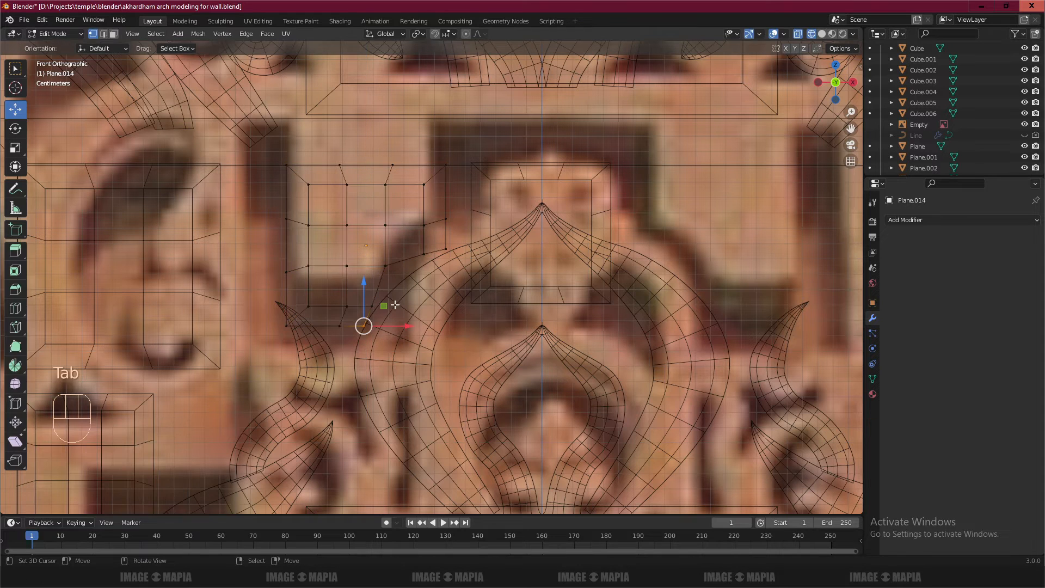
key("Tab")
left_click(367, 196)
key("Tab")
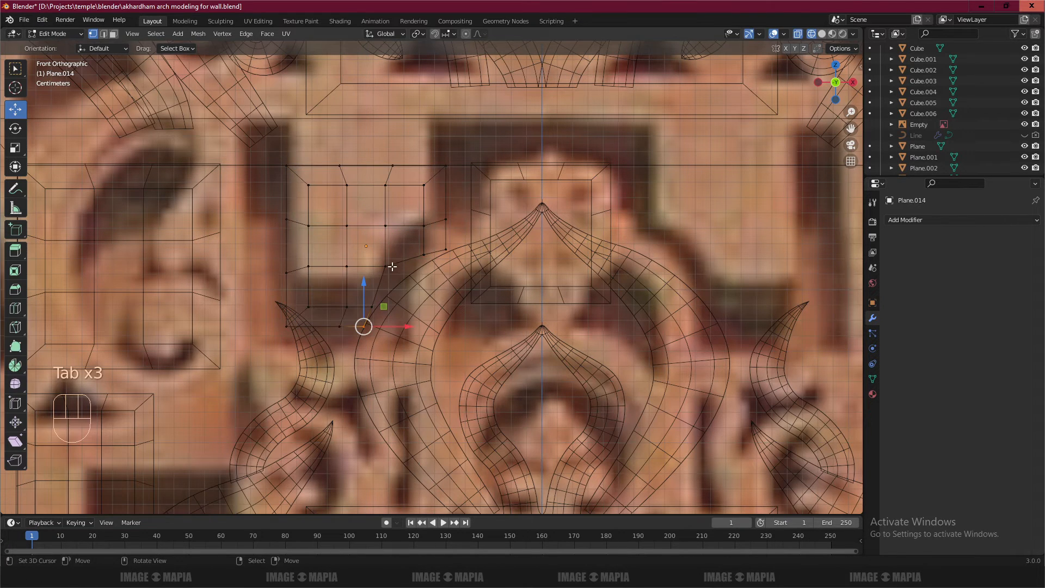
Nudge the side vertices next to the notch so the panel's edge follows the arch outline.
key("a")
middle_click_drag(391, 292, 392, 232, "shift")
scroll(392, 231, "up", 2)
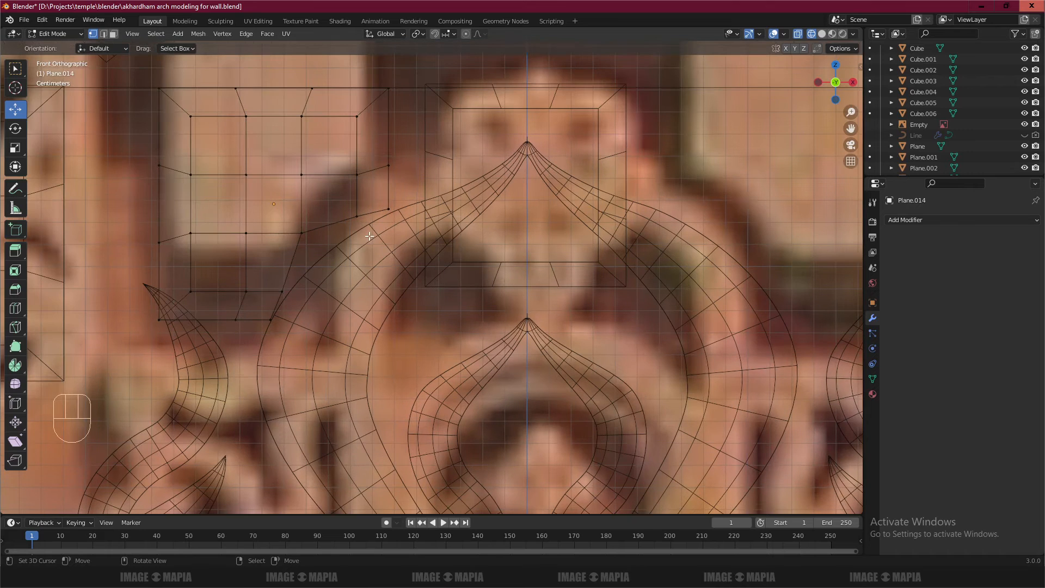
left_click_drag(400, 207, 399, 208)
left_click_drag(389, 165, 390, 214)
key("a")
scroll(345, 197, "down", 2)
key("Tab")
key("Tab")
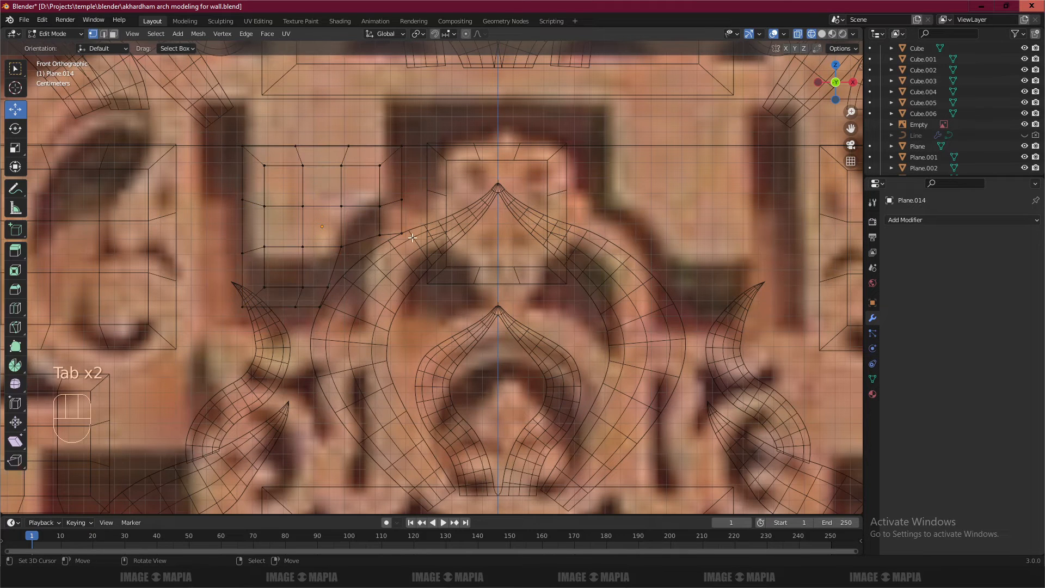
Level the vertices along the notch's upper ledge by scaling them to 0 in Z, and nudge them slightly upward.
key("b")
scroll(340, 209, "up", 2)
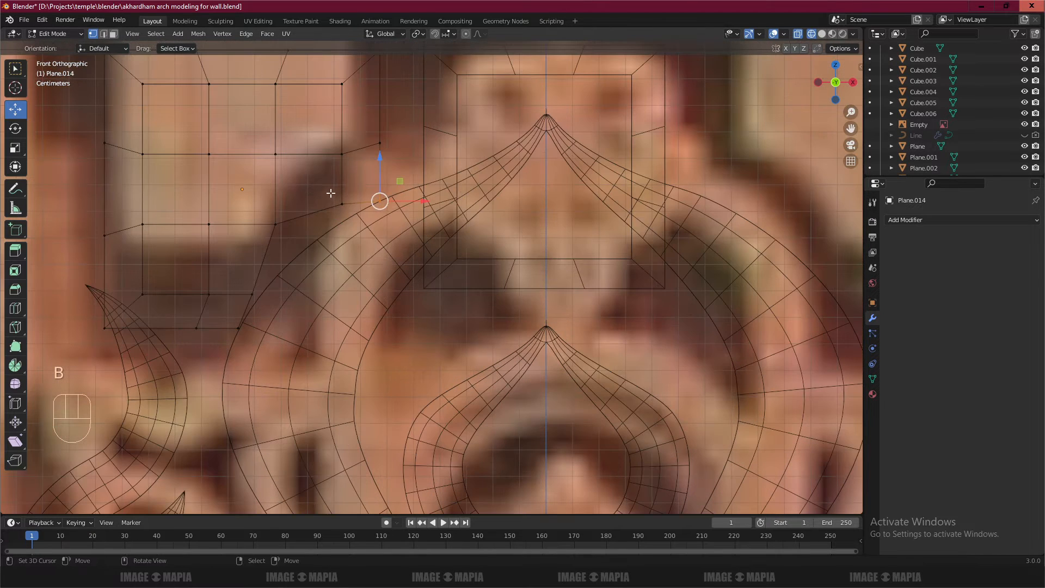
key("b")
left_click_drag(330, 193, 400, 218)
key("s")
key("z")
key("0")
key("Return")
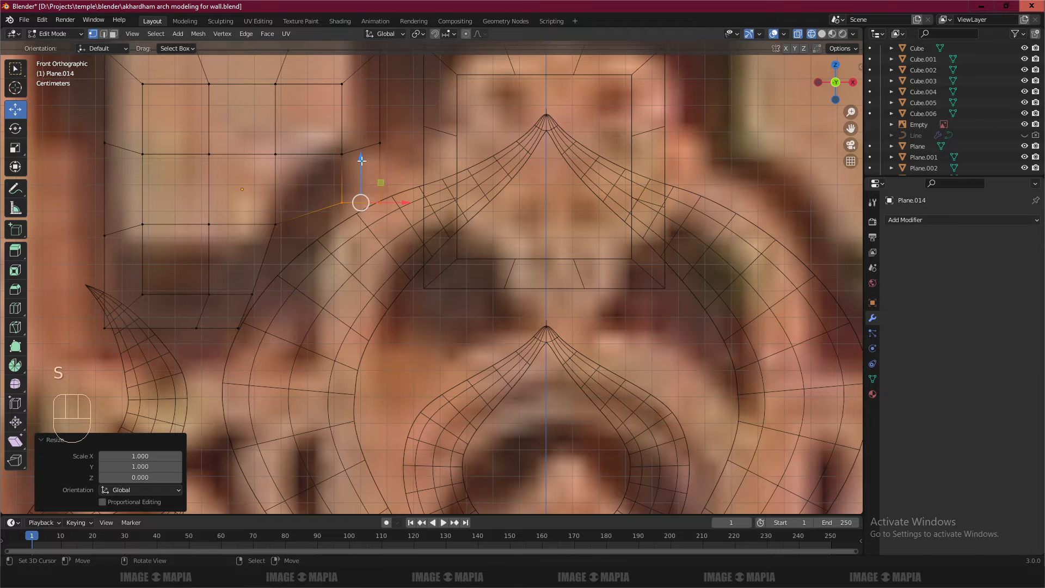
left_click_drag(362, 160, 361, 155)
key("alt+a")
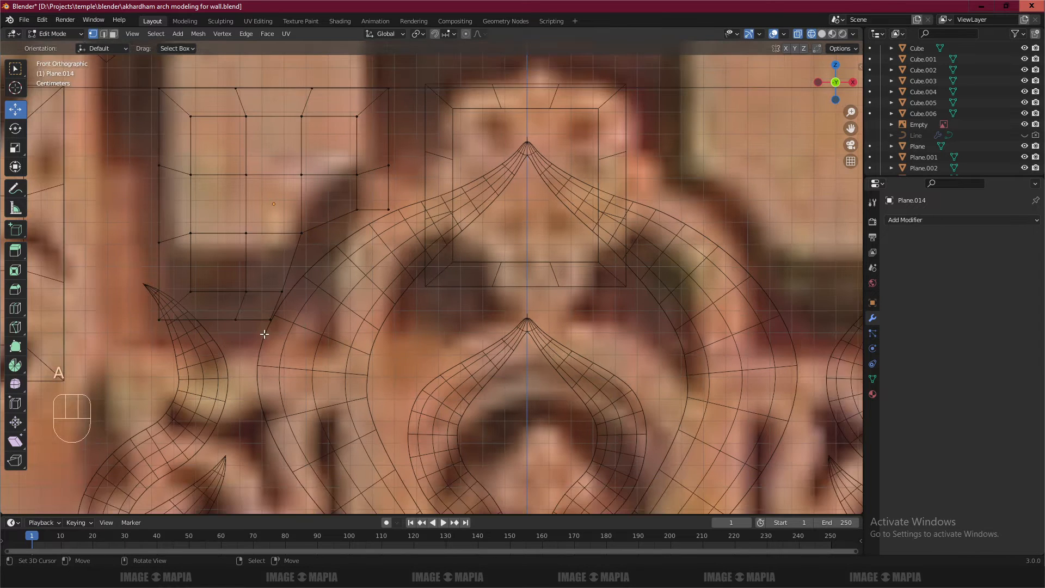
Align the vertices at the notched panel's lower cut corner vertically by scaling them to 0 in X, and shift them away from the arch.
key("Tab")
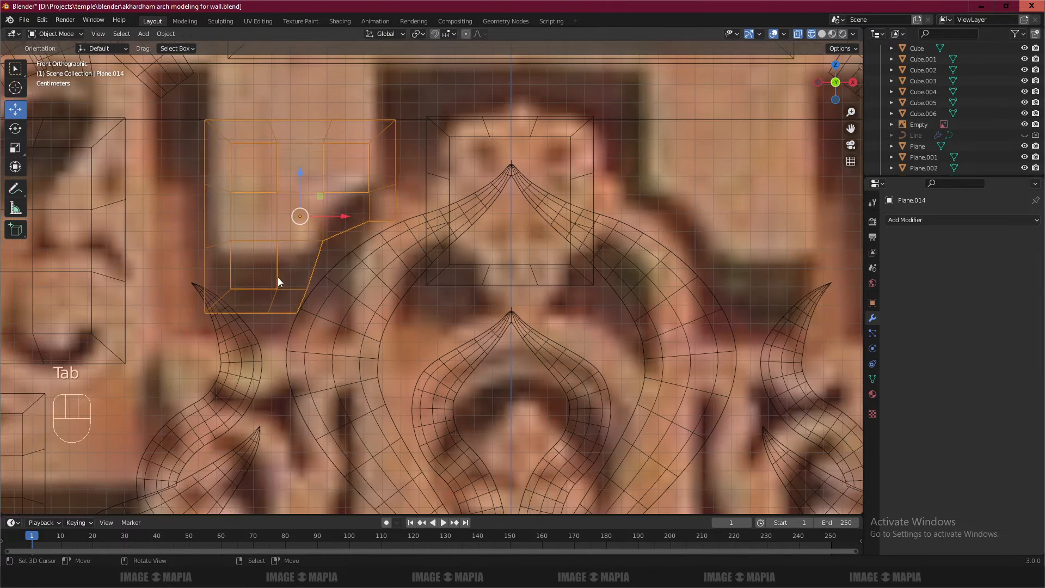
key("Tab")
scroll(275, 318, "down", 1)
left_click_drag(299, 275, 252, 340)
key("s")
key("x")
key("0")
key("Return")
left_click_drag(323, 306, 312, 307)
key("a")
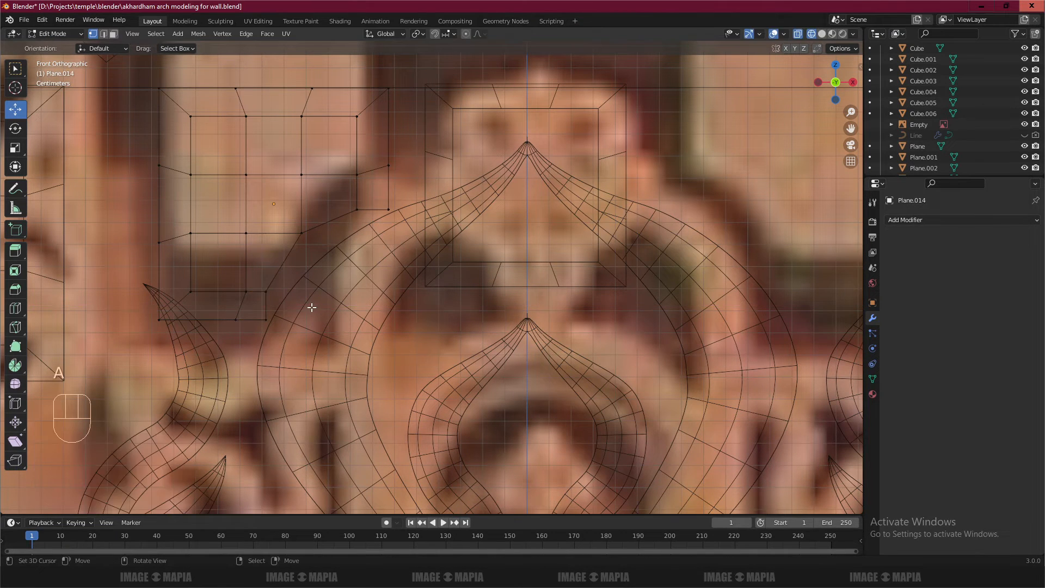
scroll(277, 119, "down", 2)
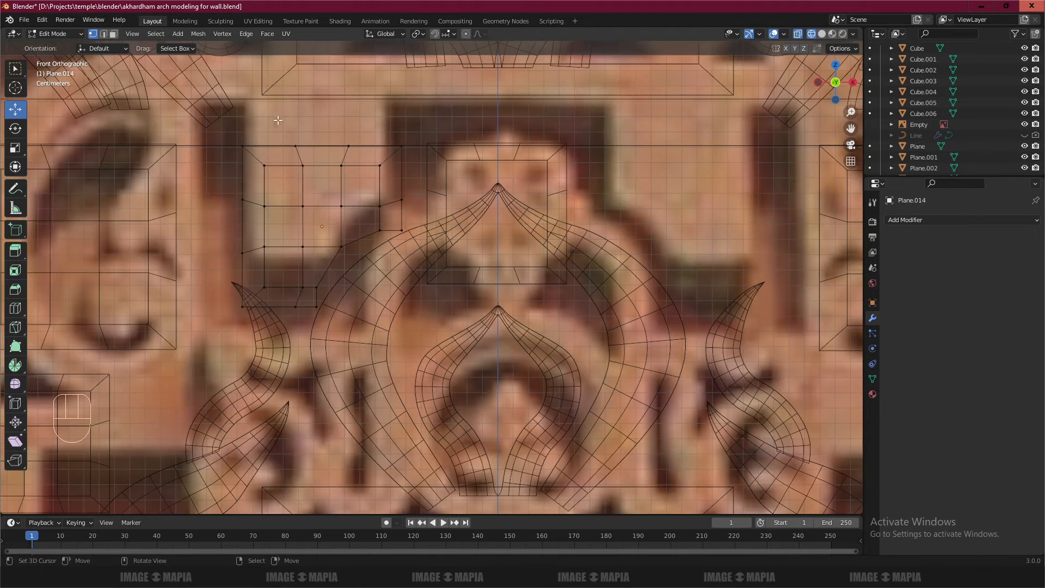
Move the detached scroll curves in depth onto the plane of the arch, and turn on the curve's Subdivision display in the viewport.
key("Tab")
key("z")
mouse_move(357, 218)
middle_mouse_down()
mouse_move(354, 276)
mouse_move(464, 272)
mouse_move(406, 244)
middle_mouse_up()
scroll(354, 277, "down", 2)
scroll(354, 276, "down", 4)
scroll(464, 272, "down", 4)
middle_click_drag(490, 252, 250, 142)
left_click(251, 145)
key("Tab")
key("a")
key("a")
scroll(242, 175, "down", 2)
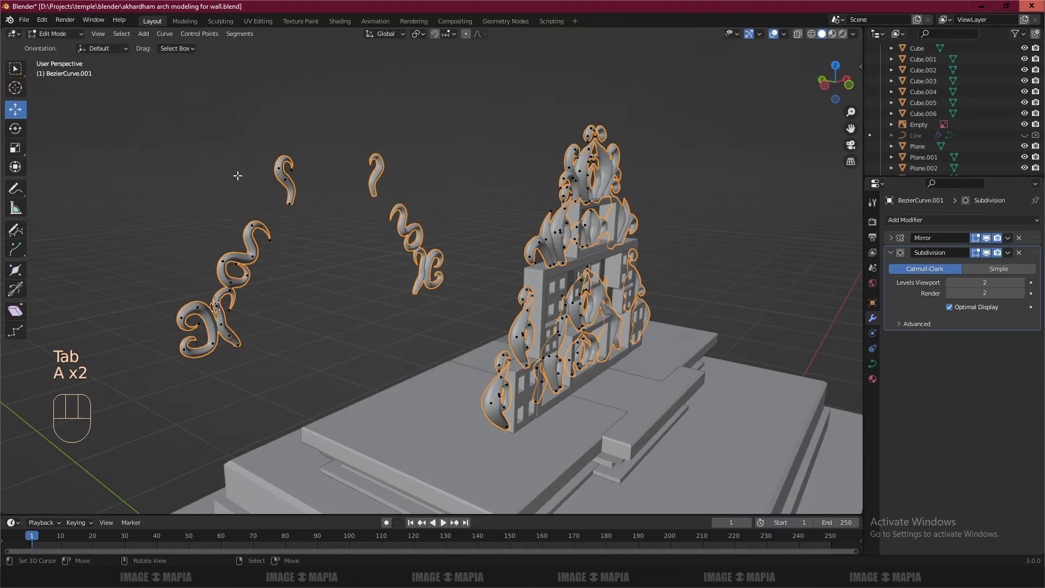
key("b")
left_click_drag(165, 127, 322, 375)
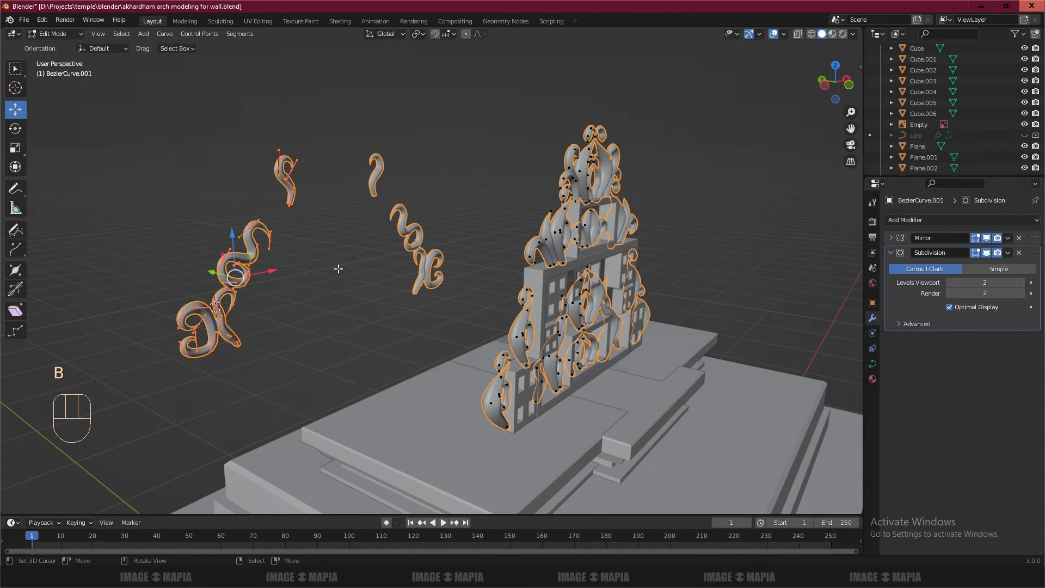
key("KP_3")
key("z")
left_click_drag(727, 287, 340, 287)
scroll(303, 296, "up", 3)
middle_click_drag(303, 296, 559, 327, "shift")
scroll(559, 326, "up", 1)
left_click_drag(424, 342, 476, 340)
key("KP_1")
key("Tab")
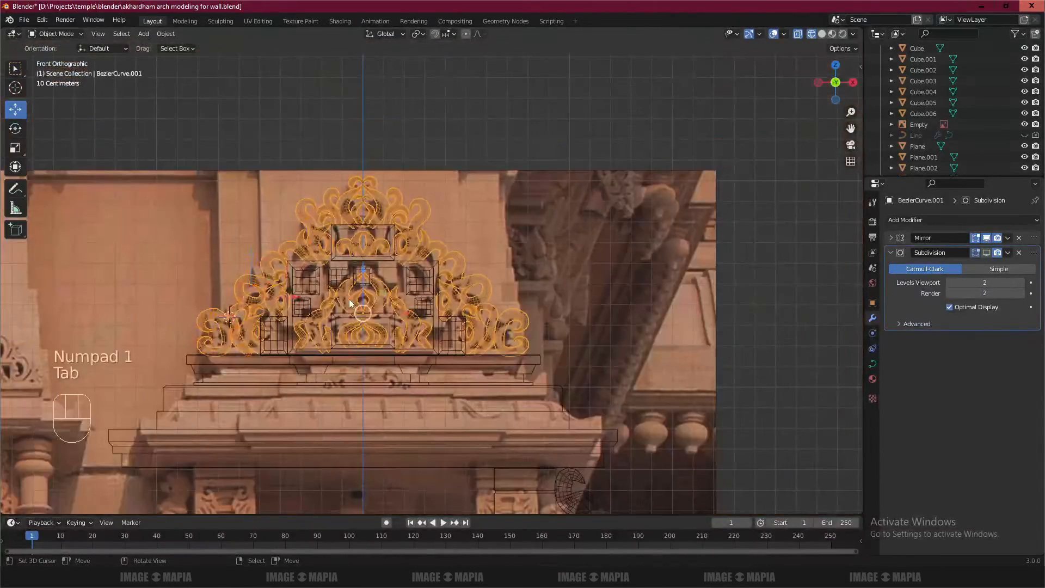
left_click(987, 253)
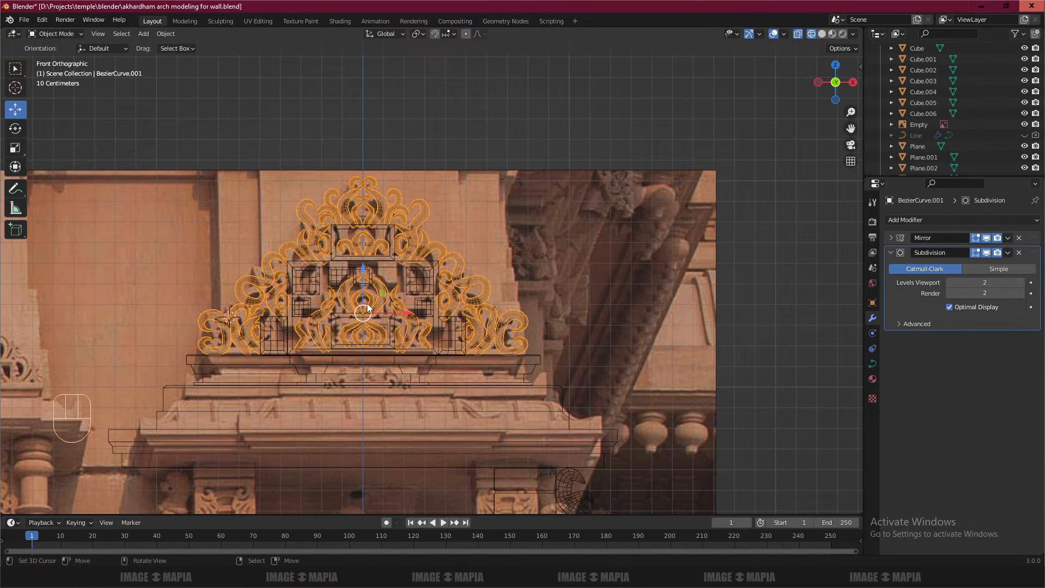
scroll(362, 269, "down", 3)
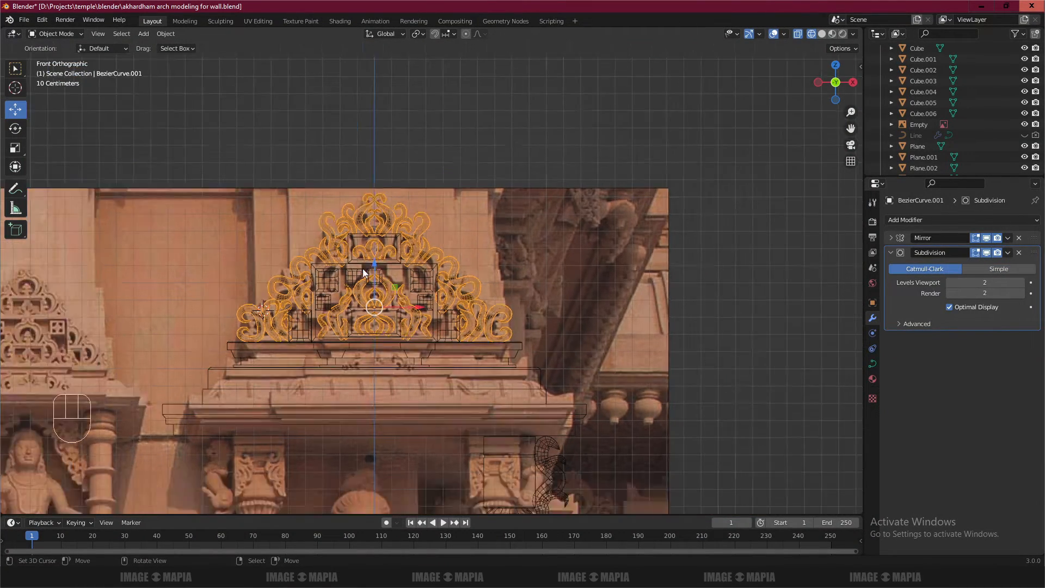
Extrude all faces of the notched panel to give it thickness like the neighbouring panels.
mouse_move(362, 269)
middle_mouse_down()
mouse_move(364, 290)
mouse_move(295, 256)
mouse_move(412, 280)
mouse_move(663, 285)
middle_mouse_up()
key("shift+z")
scroll(315, 266, "up", 4)
scroll(386, 271, "up", 4)
right_click(385, 271)
key("Tab")
key("a")
scroll(657, 300, "up", 2)
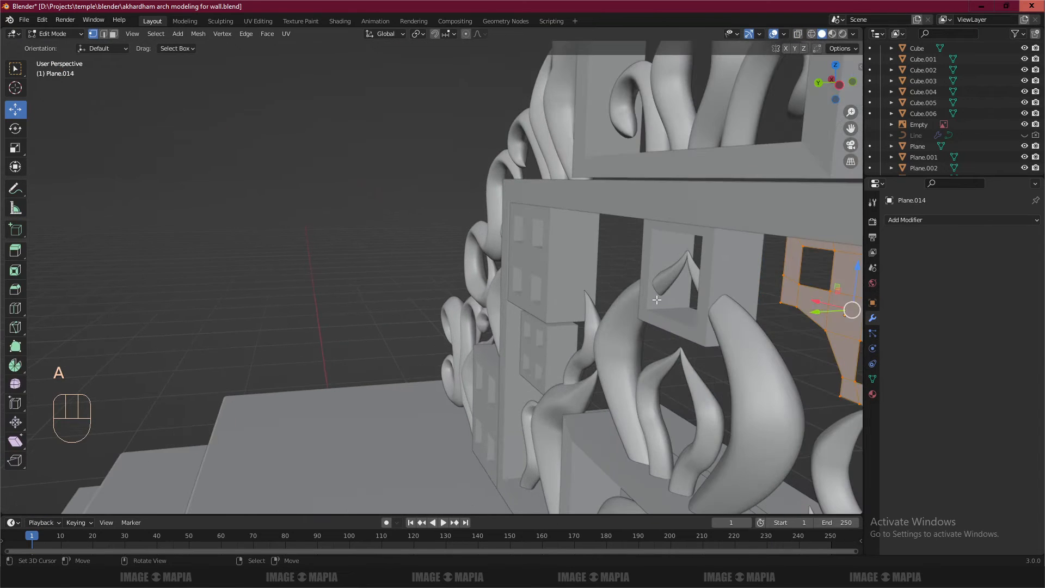
scroll(656, 305, "down", 1)
key("e")
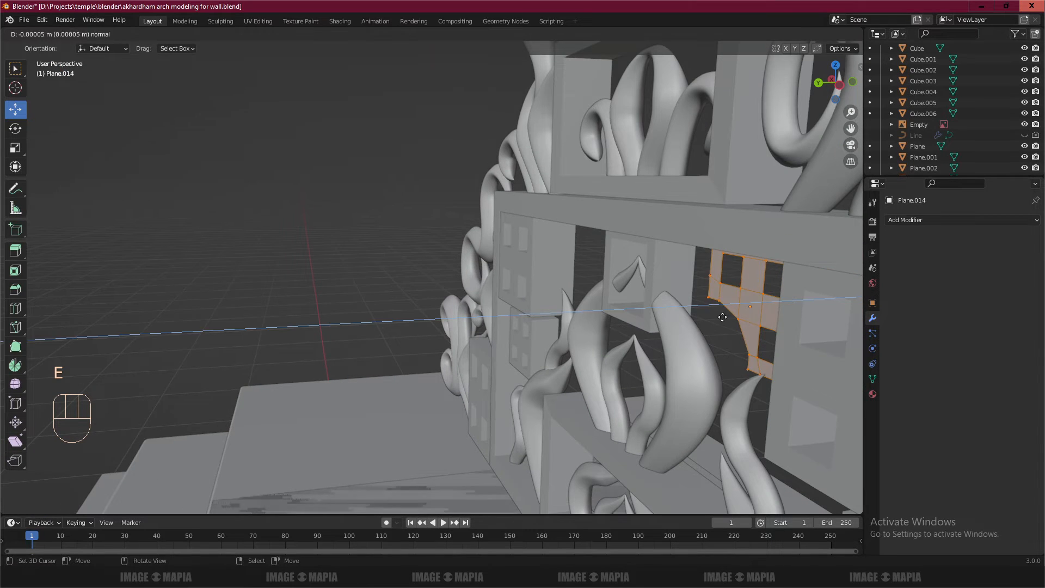
left_click(707, 321)
middle_click_drag(708, 320, 573, 337)
key("Tab")
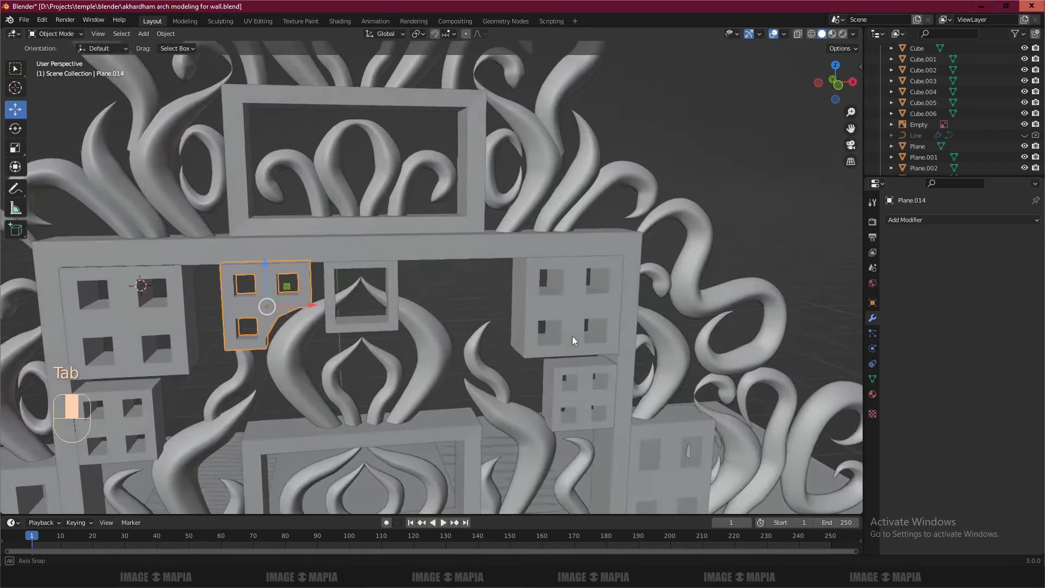
Put the notched panel's origin on the arch's centre line, shifting its mesh -0.11271 m in X back into its opening.
key("a")
middle_click_drag(347, 325, 354, 310)
left_click(257, 254)
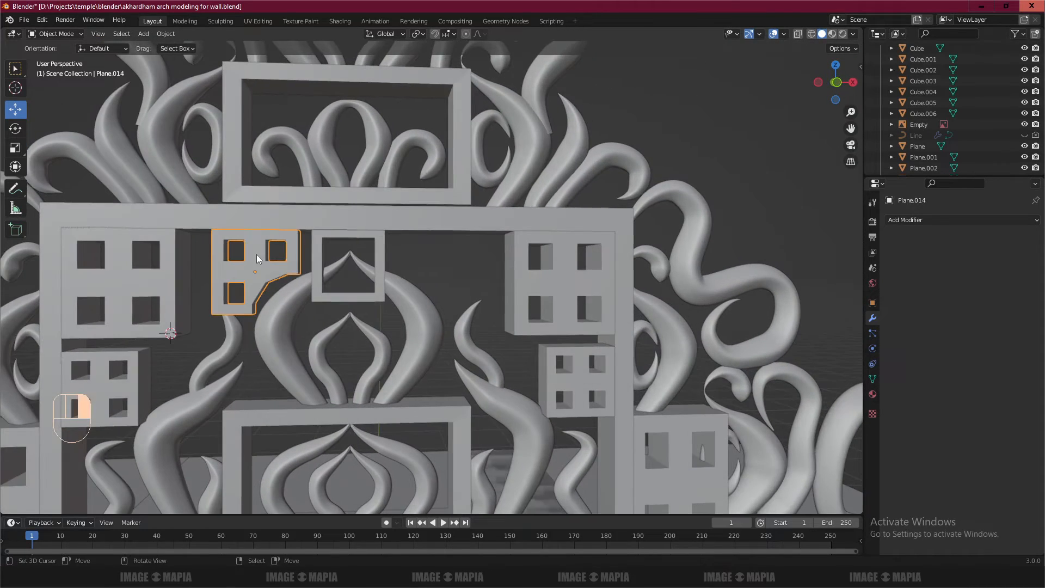
key("KP_1")
key("Tab")
key("a")
key("a")
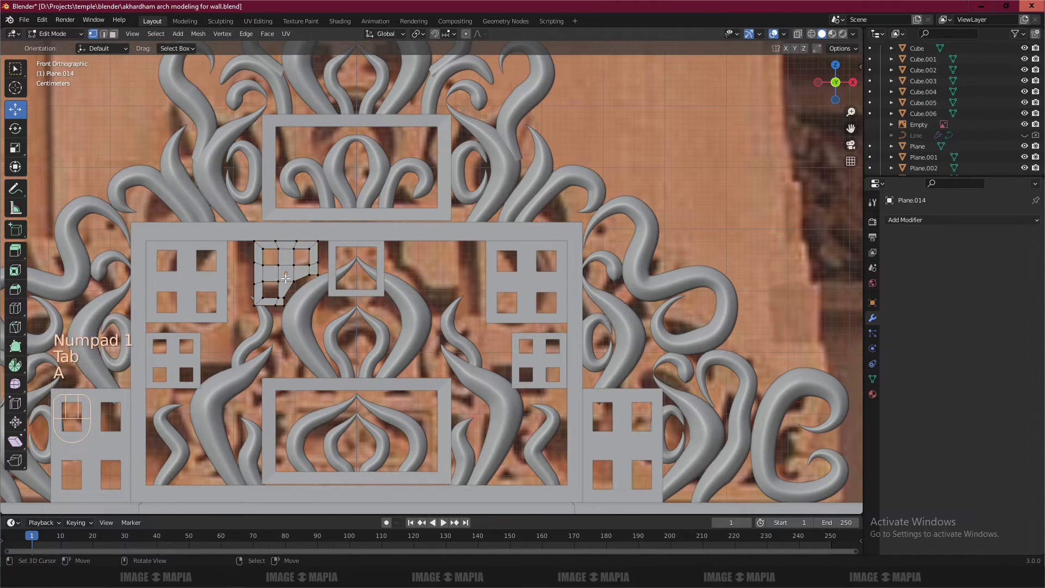
key("shift+z")
scroll(276, 256, "up", 6)
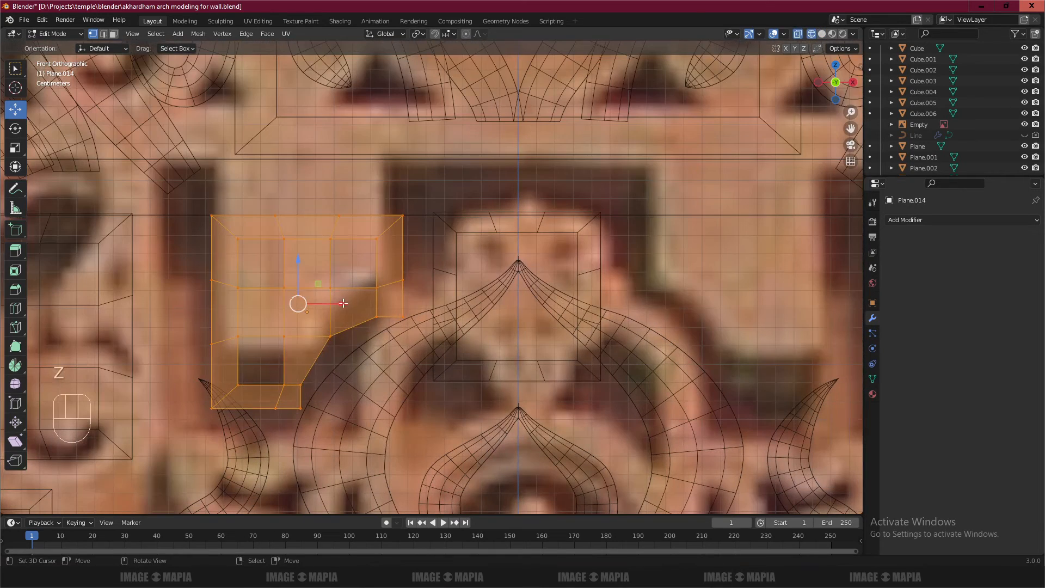
left_click_drag(342, 303, 531, 303)
key("ctrl+z")
key("Tab")
mouse_move(348, 305)
left_mouse_down()
mouse_move(561, 295)
mouse_move(346, 295)
left_mouse_up()
key("Tab")
scroll(321, 296, "down", 1)
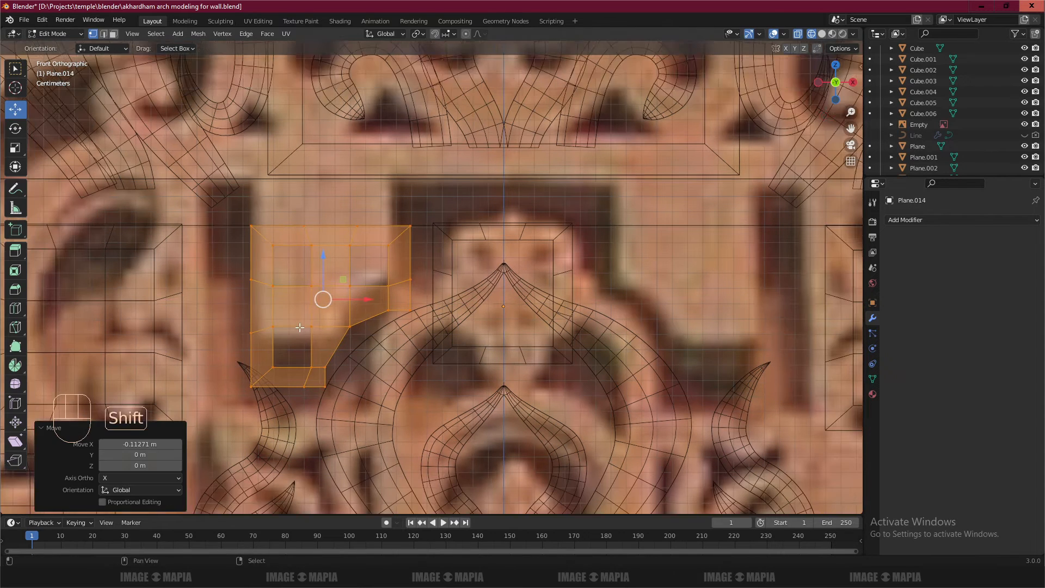
middle_click_drag(322, 296, 317, 264, "shift")
Add a Mirror modifier to the notched panel.
key("Tab")
left_click(961, 219)
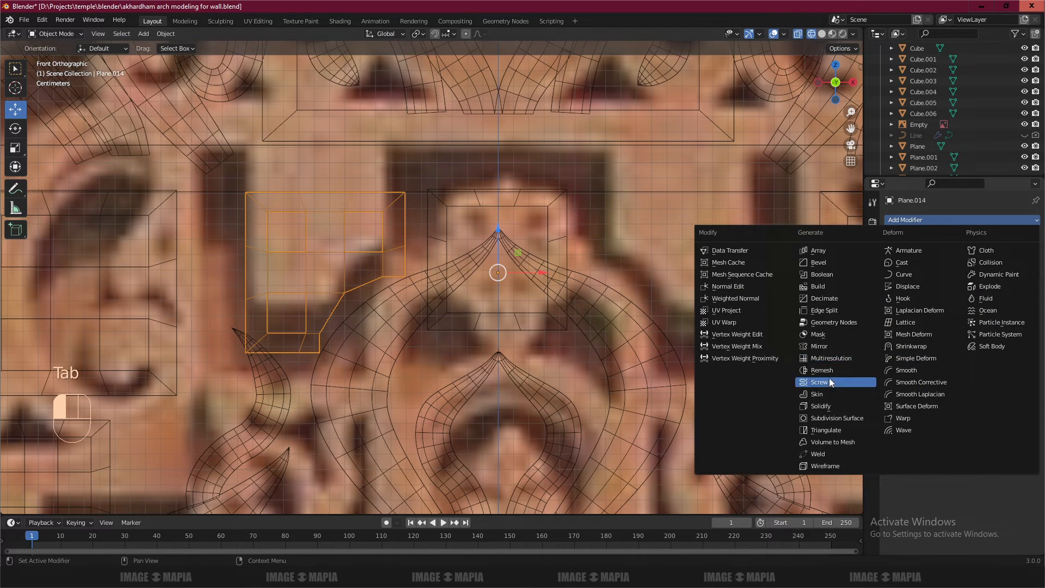
left_click(844, 346)
Lower the tip of the side scroll beneath the notched panel, with a final shift of -0.008579 m in X and -0.002958 m in Z.
key("Tab")
middle_click_drag(268, 365, 300, 177, "shift")
key("g")
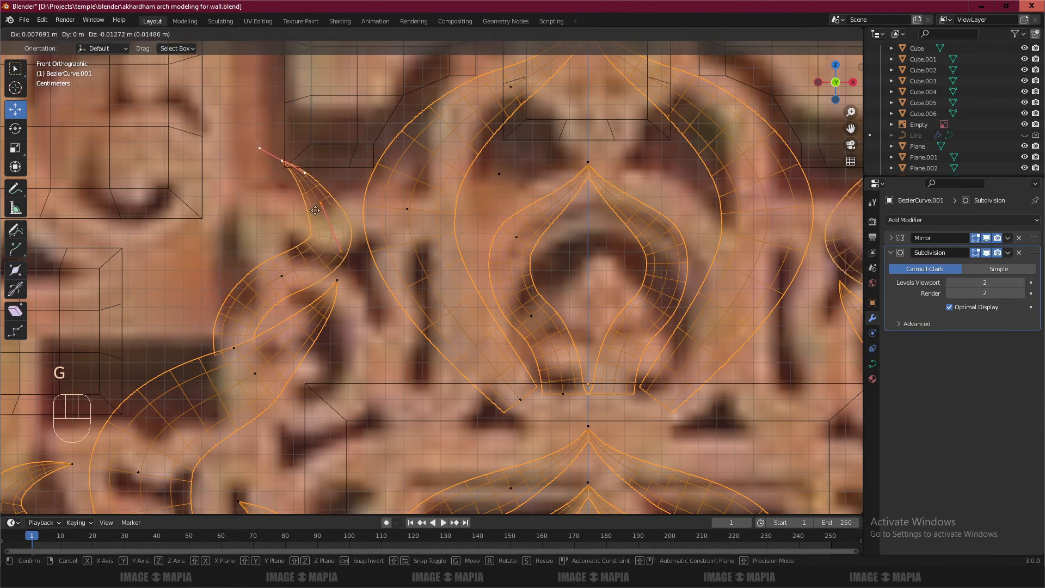
left_click(321, 214)
left_click(292, 167)
key("g")
left_click(278, 175)
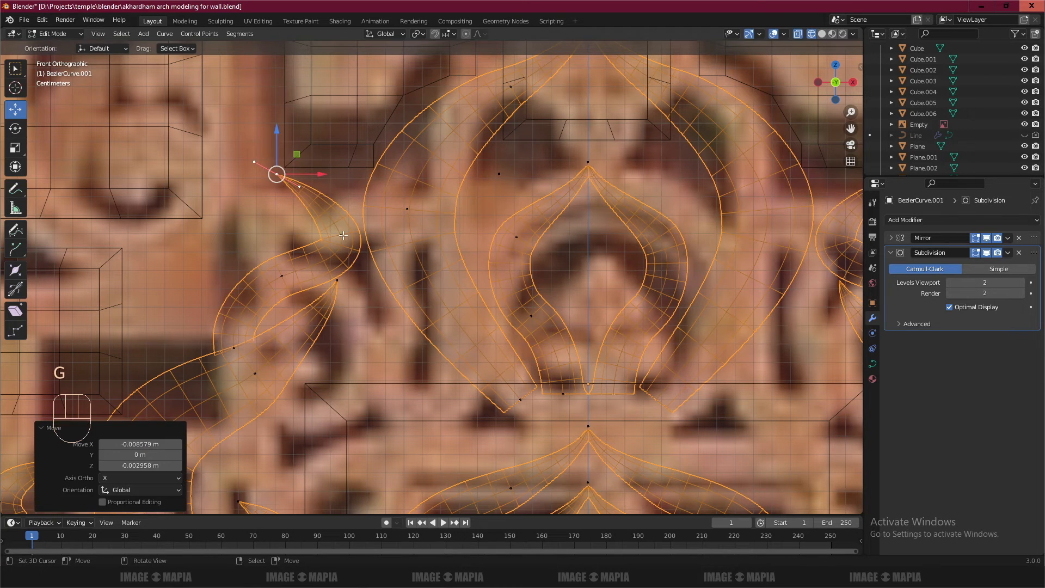
Raise the side scroll's upper bend point, and shift its tip 0.000592 m in X and 0.004733 m in Z.
left_click(343, 234)
key("g")
left_click(341, 216)
left_click(277, 175)
key("g")
left_click(276, 164)
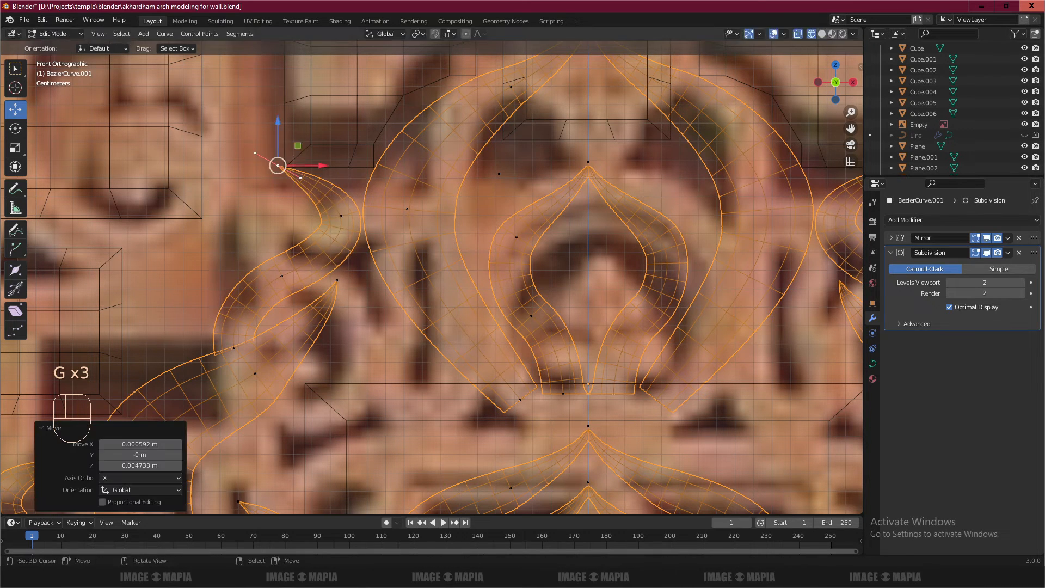
Rotate the scroll tip -21.9° and nudge it into place, then shift the control point below the bend 0.001479 m in X and -0.002367 m in Z.
key("r")
left_click(331, 153)
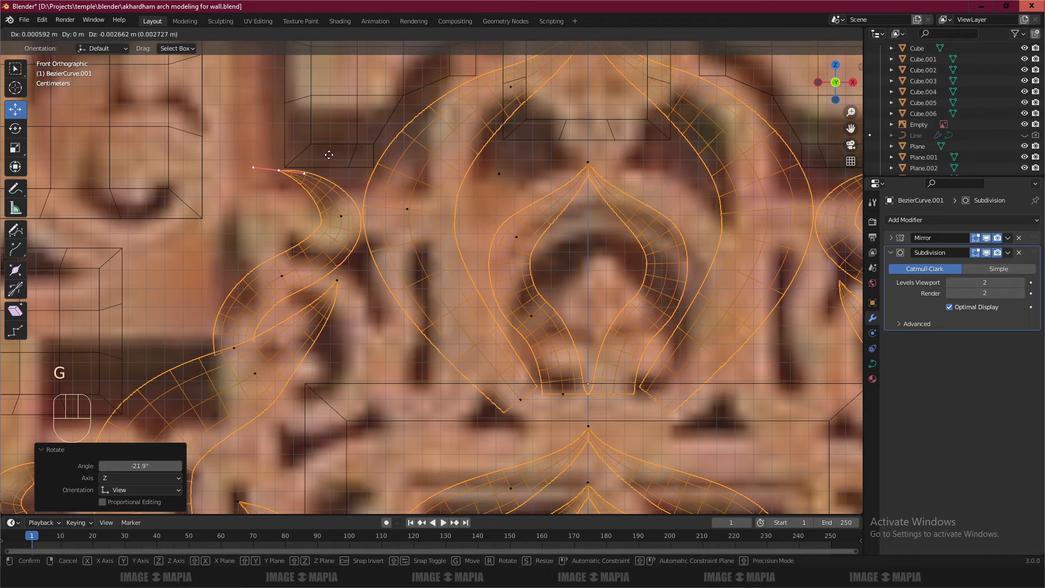
left_click(279, 165)
left_click(282, 276)
left_click(284, 280)
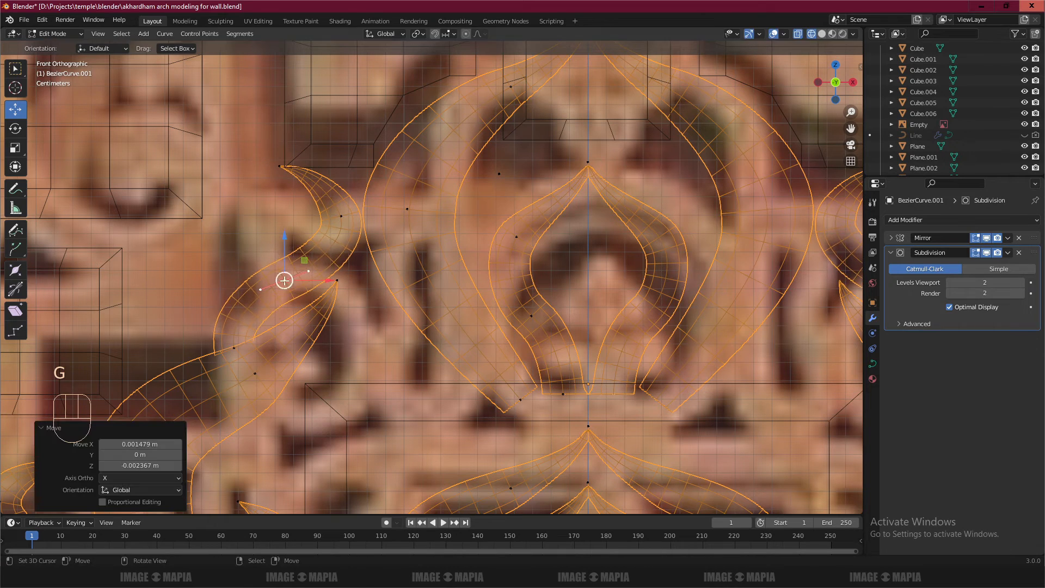
left_click(314, 260)
Finish editing the scrolls, show the arch in solid shading with nothing selected, and save the file.
scroll(351, 264, "down", 5)
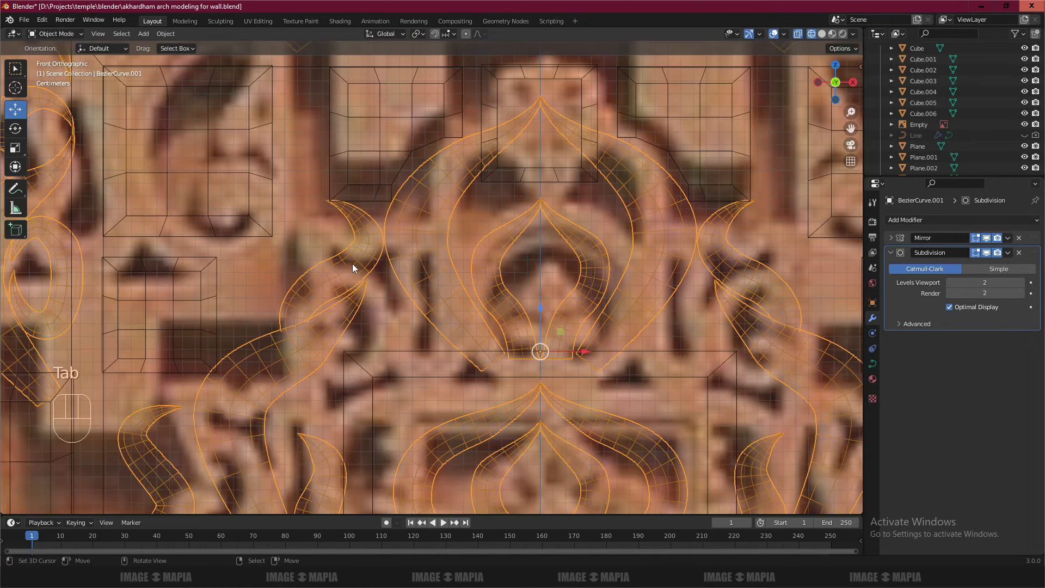
key("Tab")
key("z")
scroll(352, 263, "down", 4)
key("a")
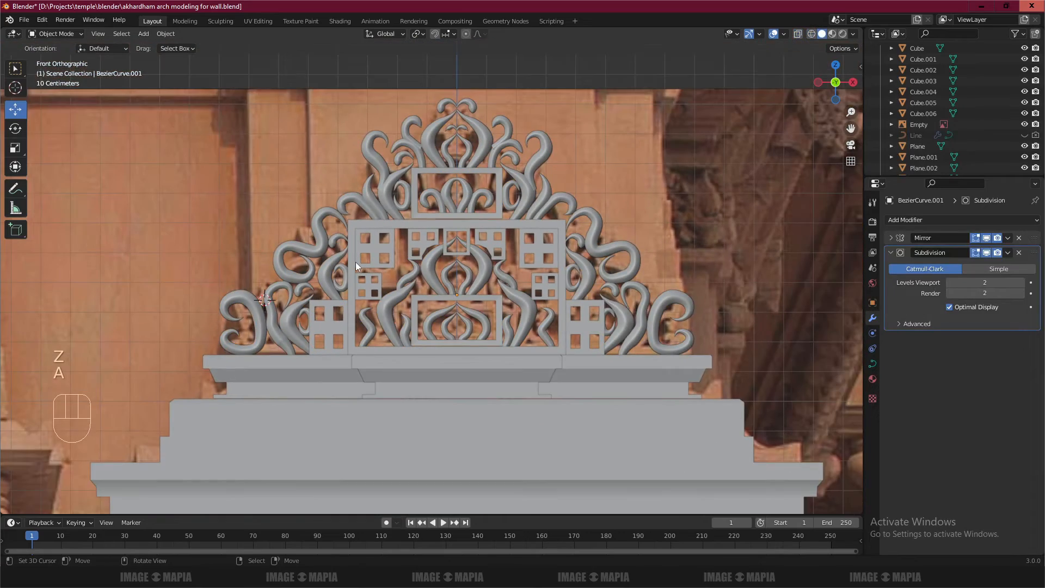
key("ctrl+s")
Add a Subdivision Surface modifier to the bracket scroll beside the pillar's capital.
mouse_move(356, 262)
middle_mouse_down()
mouse_move(402, 276)
mouse_move(358, 280)
middle_mouse_up()
scroll(397, 277, "down", 4)
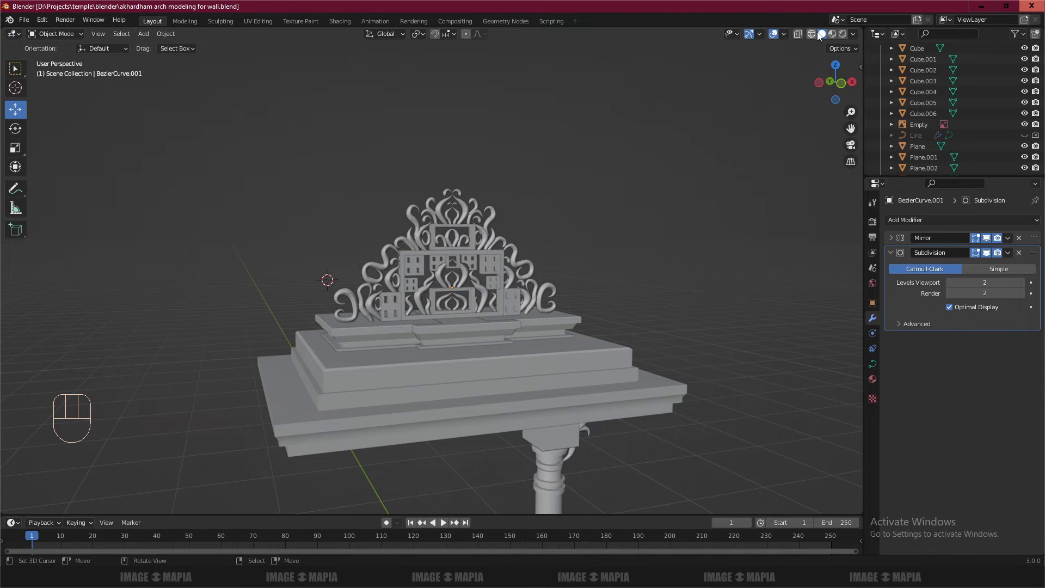
middle_click_drag(654, 202, 577, 302)
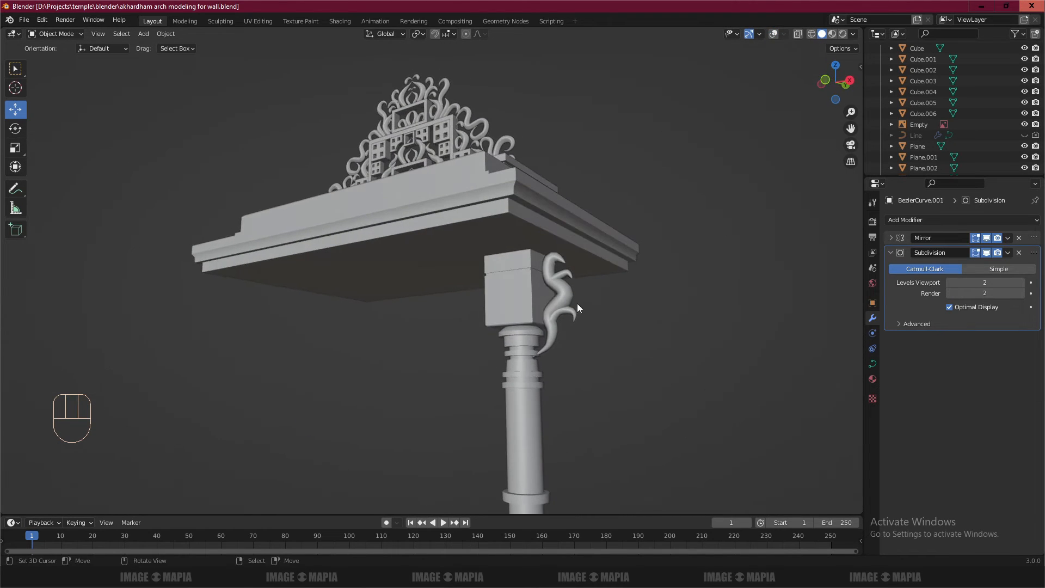
left_click(576, 301)
scroll(593, 291, "up", 2)
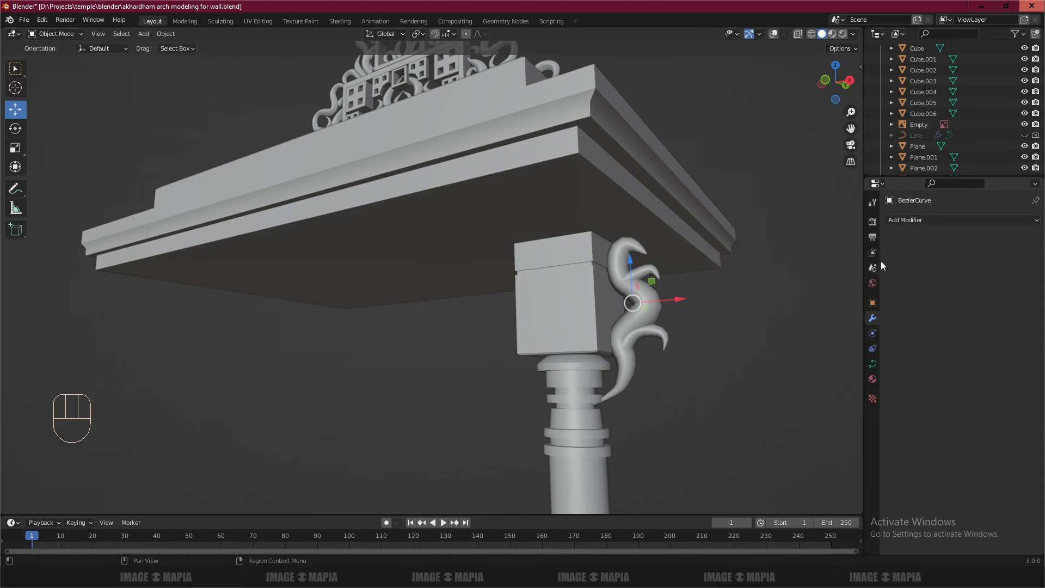
left_click(925, 220)
left_click(860, 371)
Scale the handles of the control point midway along the stem beside the outer C-scroll by 1.947 and rotate them to follow the reference.
middle_click_drag(704, 329, 680, 369)
scroll(440, 248, "up", 3)
middle_click_drag(457, 188, 226, 233)
left_click(228, 231)
key("Tab")
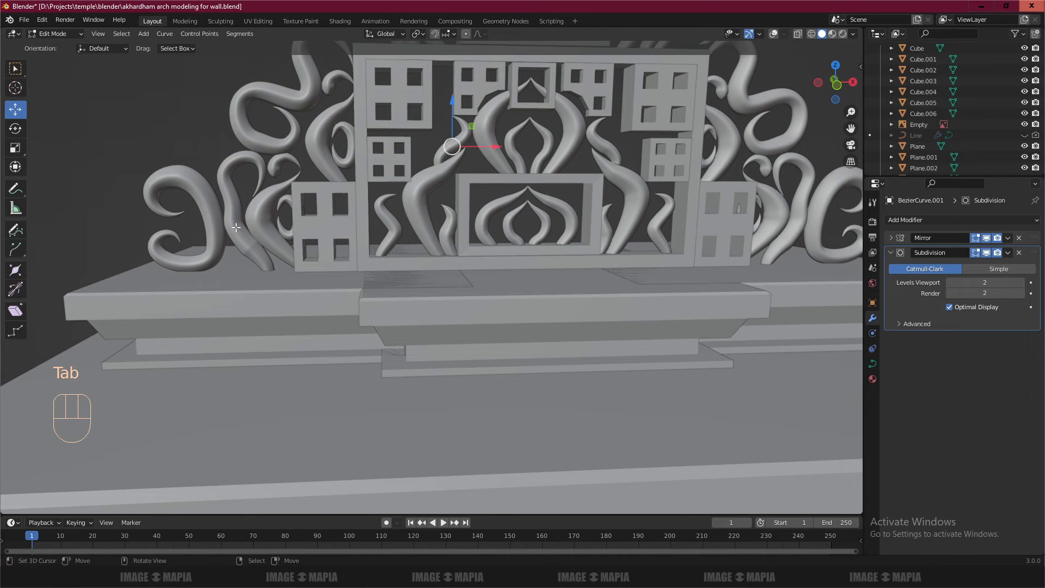
key("Tab")
key("KP_1")
key("z")
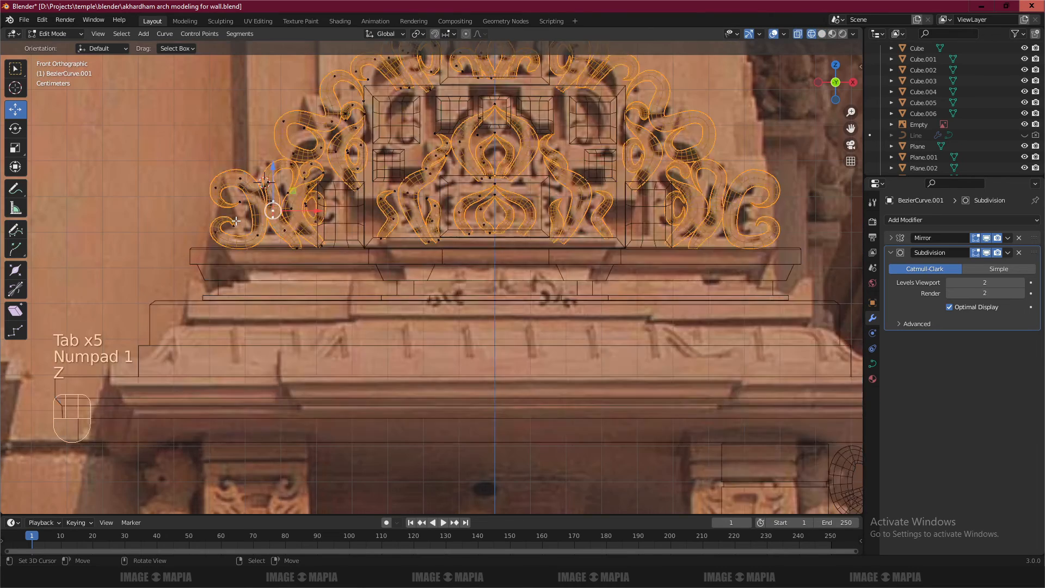
scroll(455, 274, "up", 5)
middle_click_drag(455, 273, 522, 208, "shift")
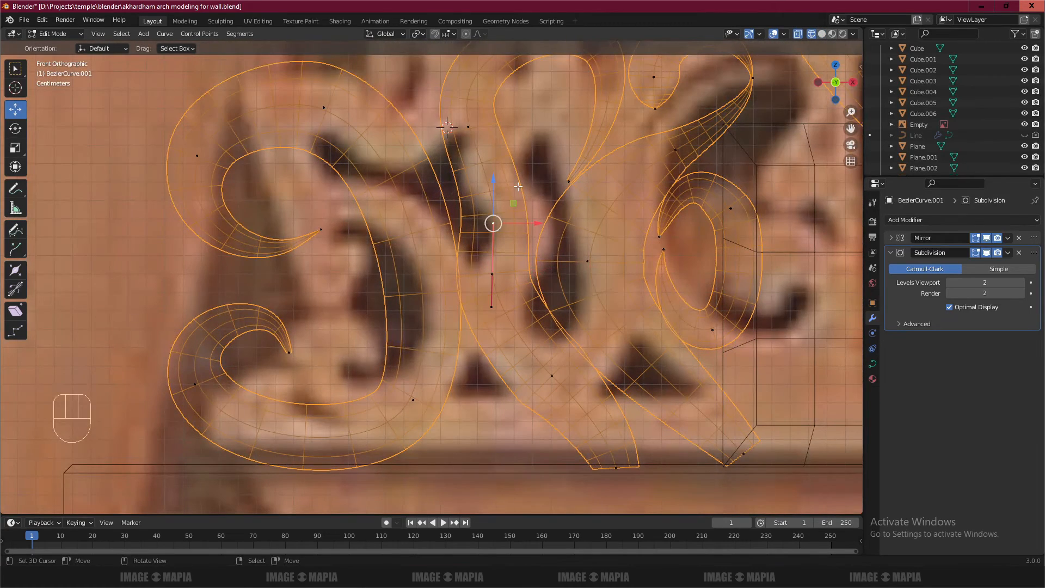
left_click(511, 213)
key("s")
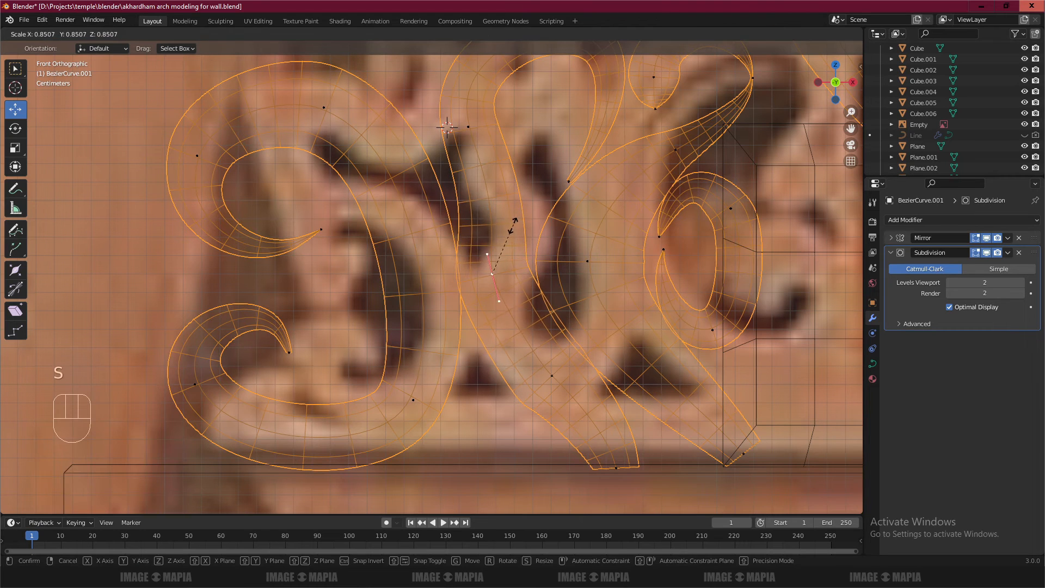
left_click(501, 152)
key("r")
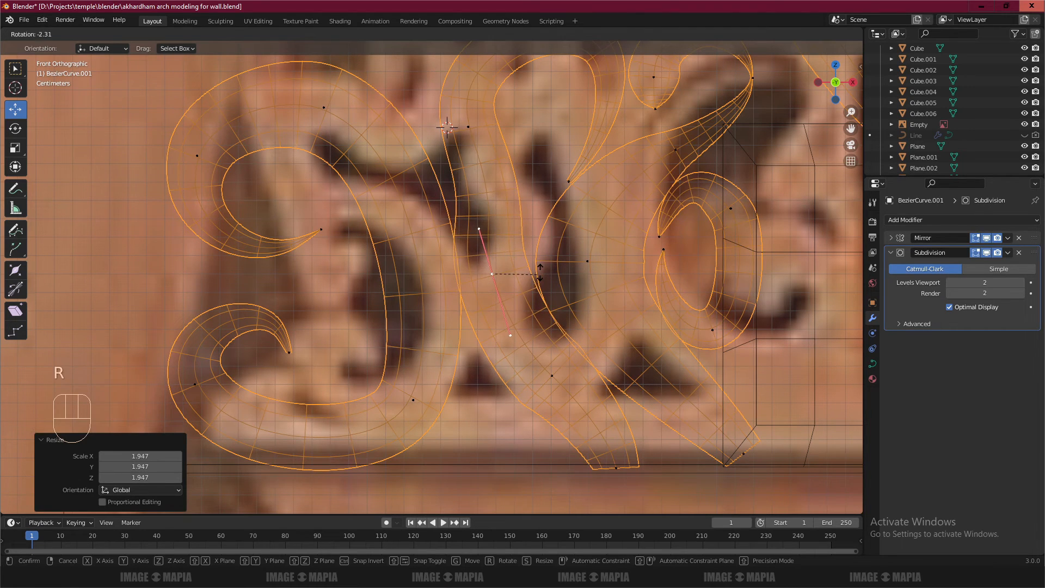
left_click(542, 270)
Move the lower handle of the control point on the tall loop's outer edge about -0.0198 m in X and 0.0086 m in Z.
middle_click_drag(490, 272, 478, 316, "shift")
left_click(455, 168)
left_click(490, 254)
key("g")
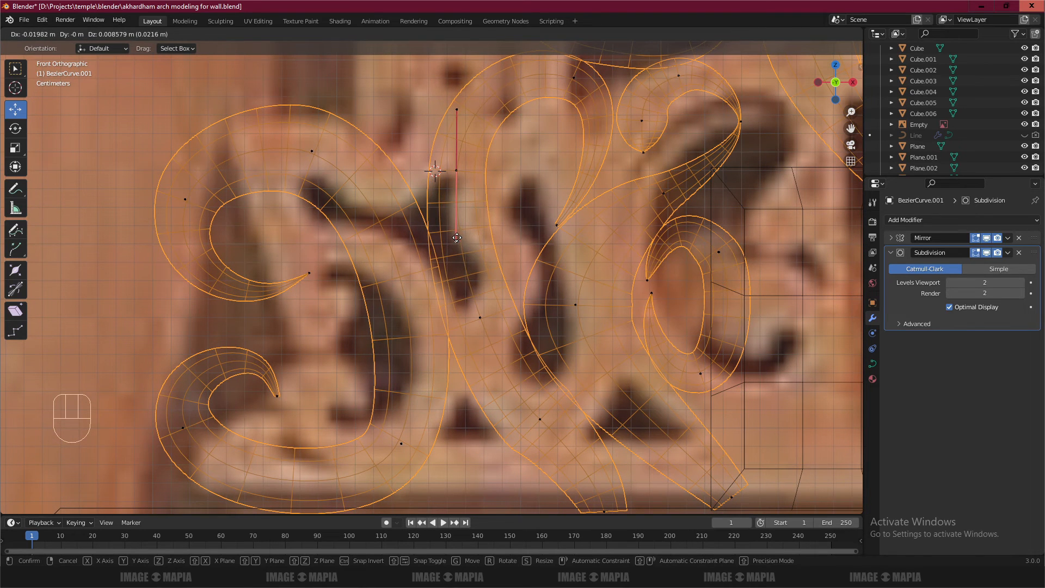
left_click(457, 237)
Move the control point at the tall loop's top -0.002662 m in X and -0.015087 m in Z, and fatten it by about 1.75.
middle_click_drag(456, 238, 427, 285, "shift")
left_click(543, 129)
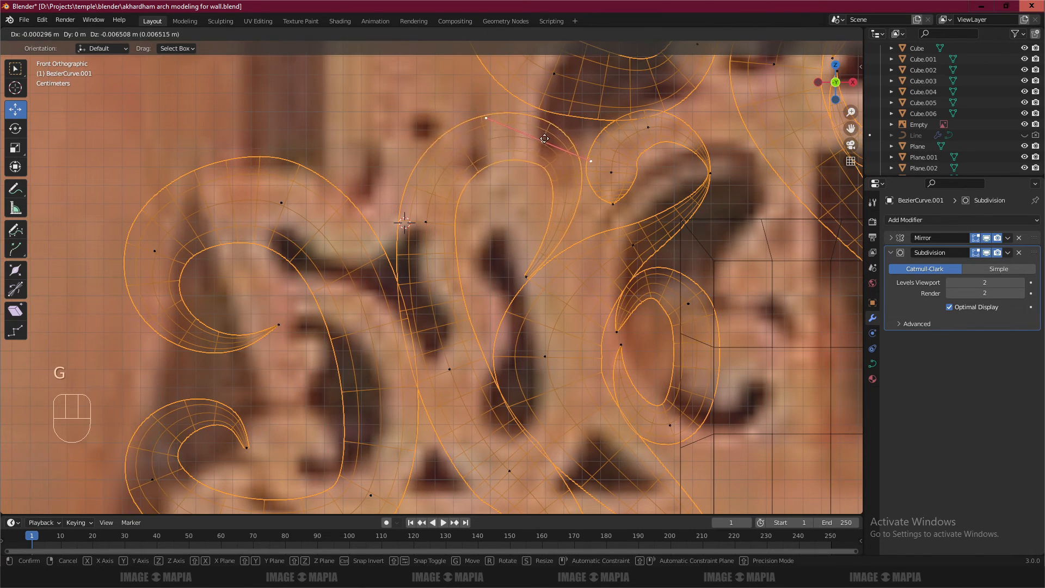
left_click(538, 155)
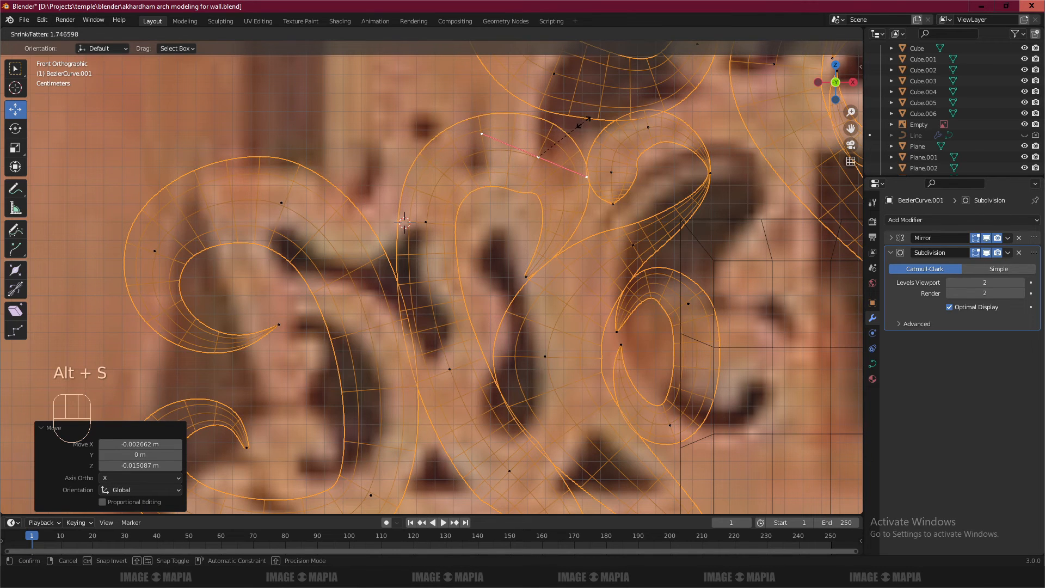
left_click(578, 124)
Shrink the curve radius at the tall loop's outer control point by a factor of about 0.78 and leave Edit Mode.
left_click(426, 222)
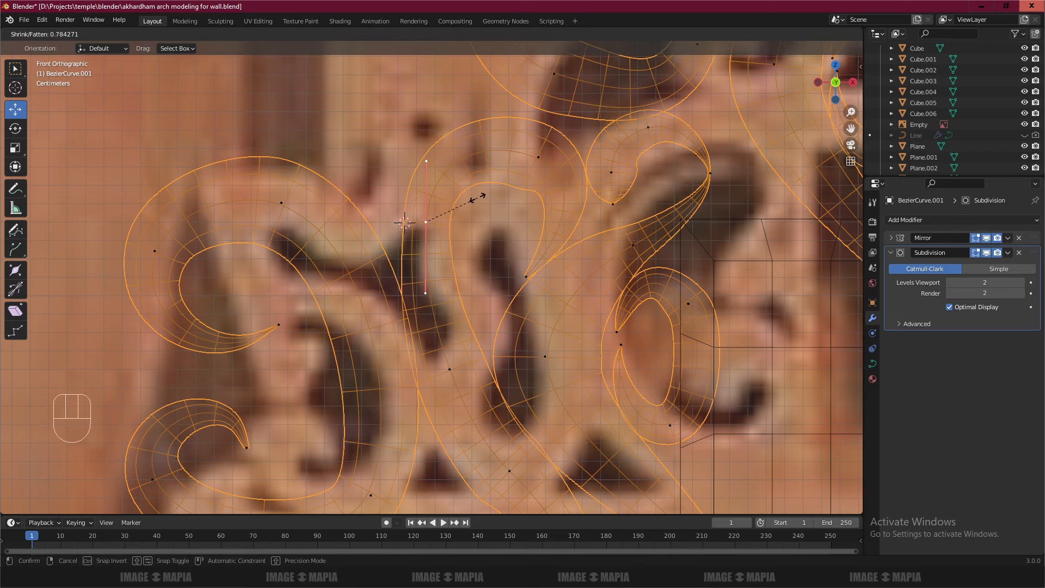
key("alt+s")
left_click(483, 207)
scroll(483, 220, "down", 2)
key("Tab")
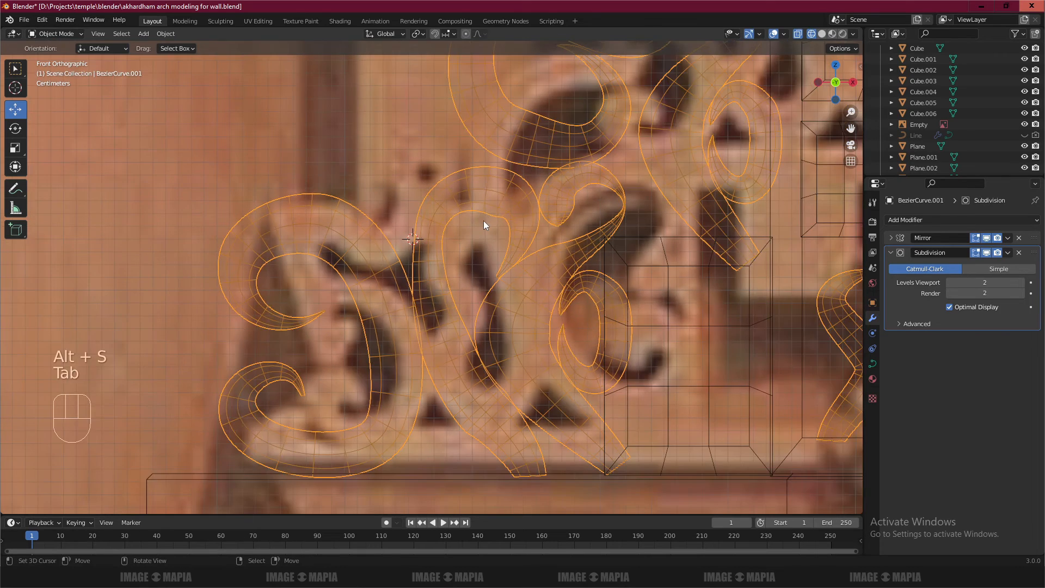
Return the arch to solid shading in a perspective view, deselect everything, and save the file.
key("z")
mouse_move(482, 222)
middle_mouse_down()
mouse_move(490, 240)
mouse_move(478, 241)
mouse_move(491, 253)
mouse_move(466, 267)
mouse_move(518, 282)
middle_mouse_up()
scroll(481, 229, "down", 7)
key("a")
key("ctrl+s")
scroll(493, 260, "down", 3)
scroll(518, 282, "up", 2)
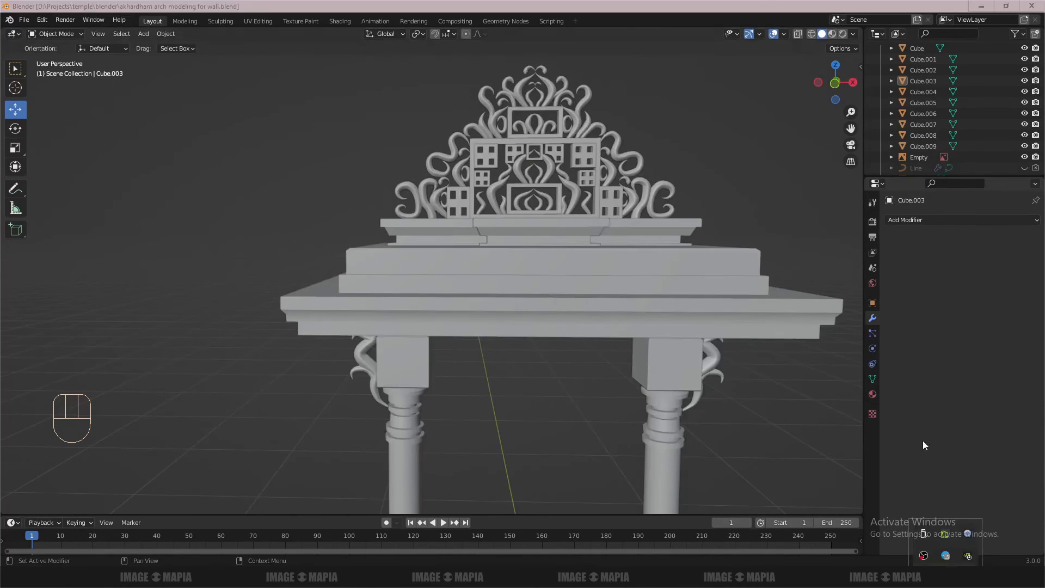
Examine the finished arch from several angles, covering the pillars, stepped cornice and scroll-work crown.
mouse_move(492, 305)
middle_mouse_down()
mouse_move(517, 313)
mouse_move(469, 310)
mouse_move(501, 305)
middle_mouse_up()
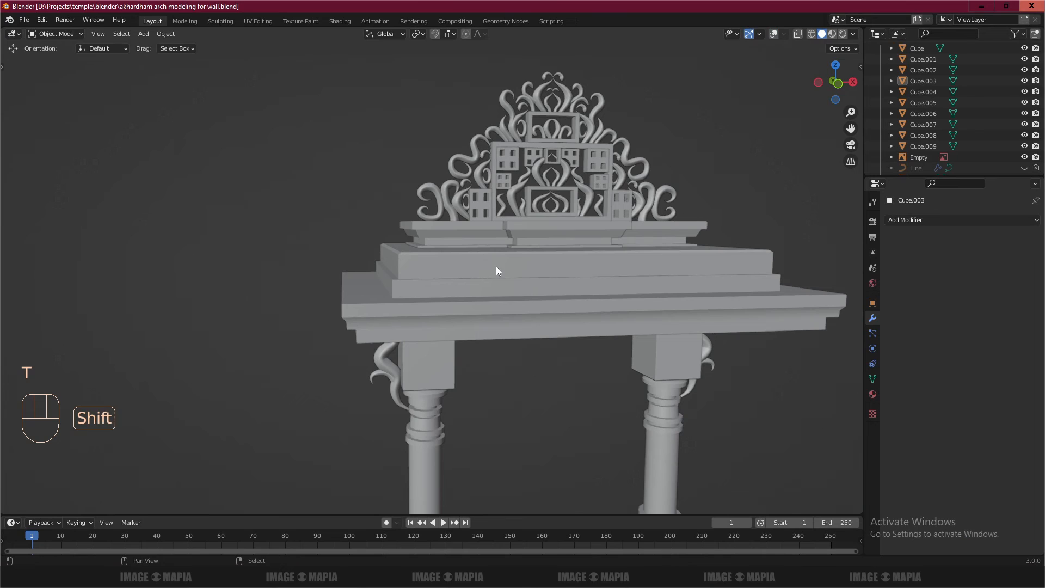
middle_click_drag(495, 267, 451, 253, "shift")
scroll(418, 331, "down", 2)
scroll(451, 253, "down", 2)
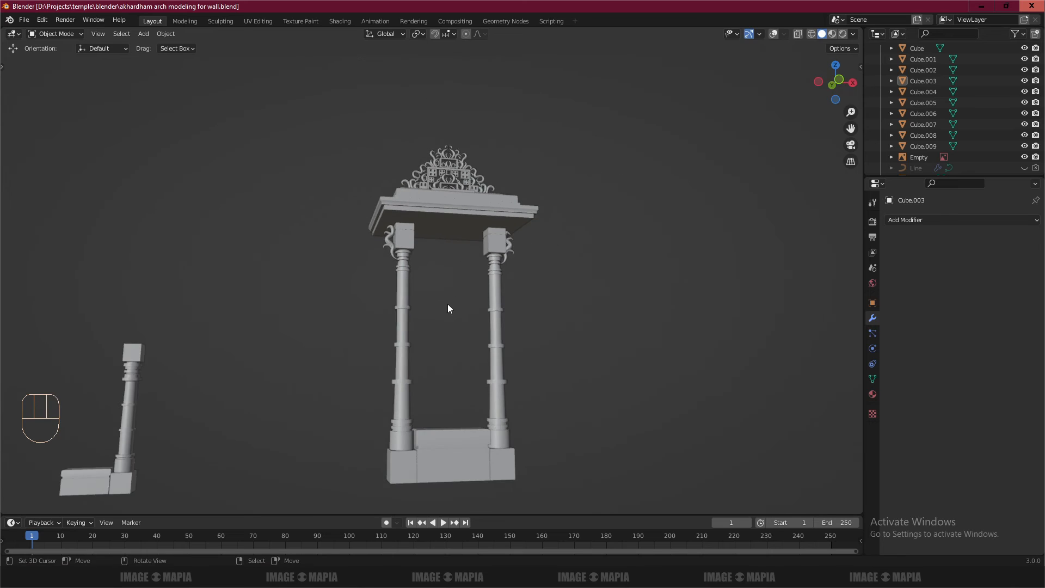
middle_click_drag(447, 304, 465, 289)
scroll(452, 196, "up", 3)
middle_click_drag(451, 197, 477, 301, "shift")
scroll(495, 289, "up", 3)
left_click(945, 577)
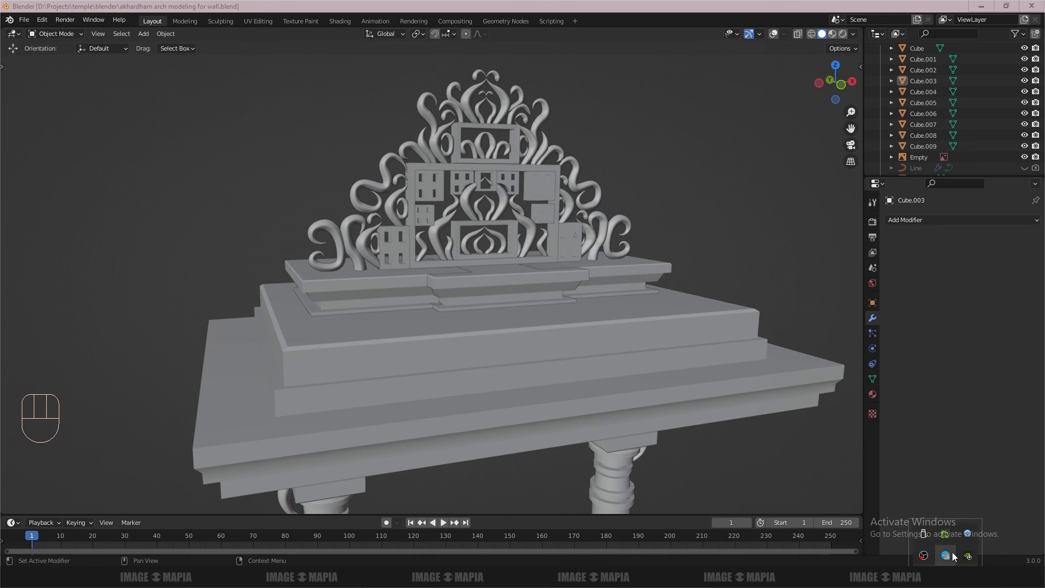
right_click(924, 555)
left_click(942, 513)
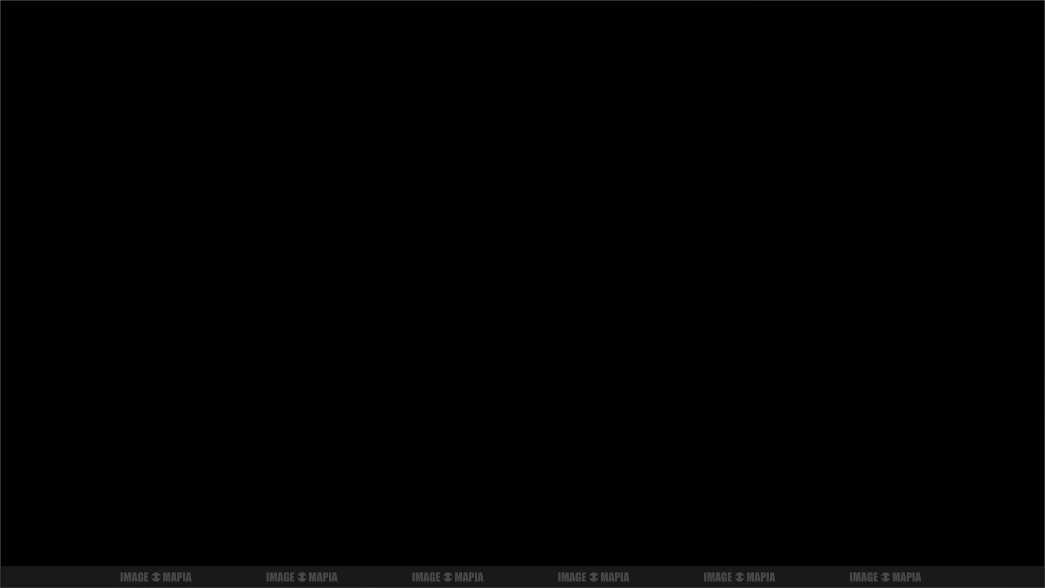